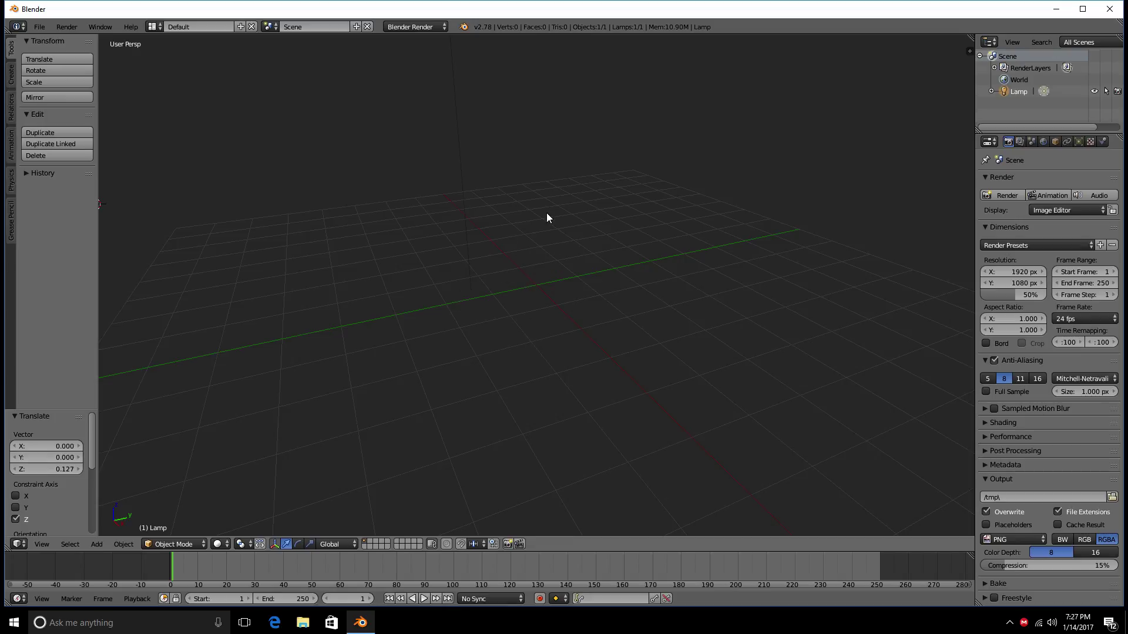
Step: Zoom and orbit the 3D view around the lamp-only scene
{"action": "scroll", "coordinate": [551, 253], "scroll_direction": "down", "scroll_amount": 4}
{"action": "scroll", "coordinate": [567, 211], "scroll_direction": "up", "scroll_amount": 1}
{"action": "scroll", "coordinate": [565, 213], "scroll_direction": "down", "scroll_amount": 1}
{"action": "mouse_move", "coordinate": [558, 202]}
{"action": "middle_mouse_down"}
{"action": "mouse_move", "coordinate": [530, 199]}
{"action": "mouse_move", "coordinate": [550, 203]}
{"action": "middle_mouse_up"}
Step: Add a Text object and slide it along Y, then back along X to X 0.612
{"action": "left_click", "coordinate": [13, 82]}
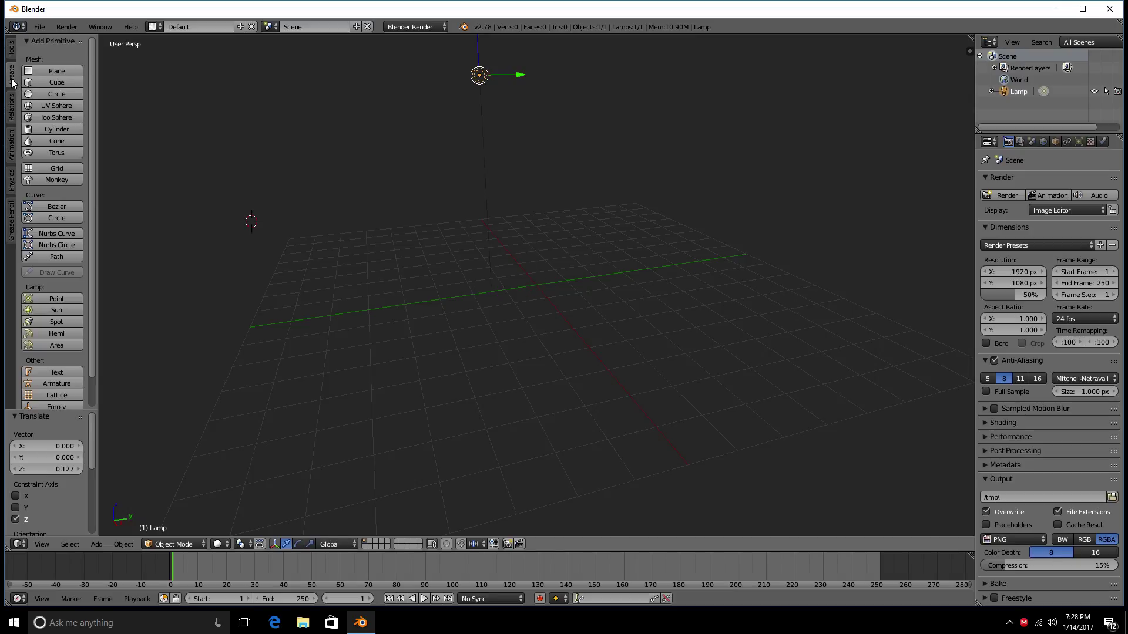
{"action": "left_click", "coordinate": [57, 372]}
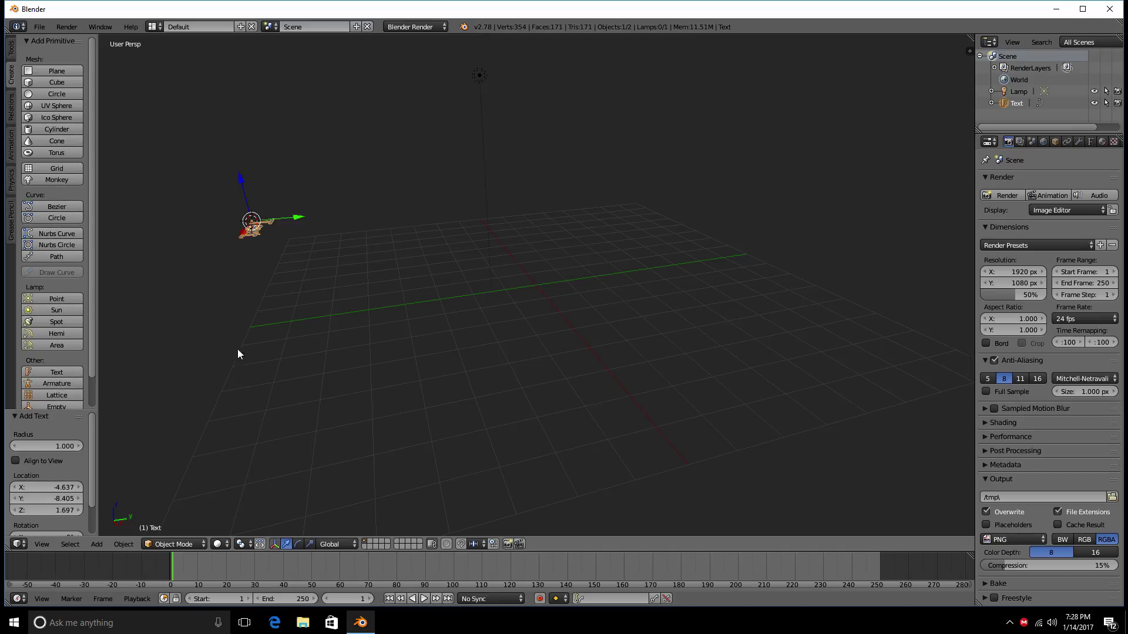
{"action": "left_click_drag", "start_coordinate": [292, 220], "coordinate": [553, 319]}
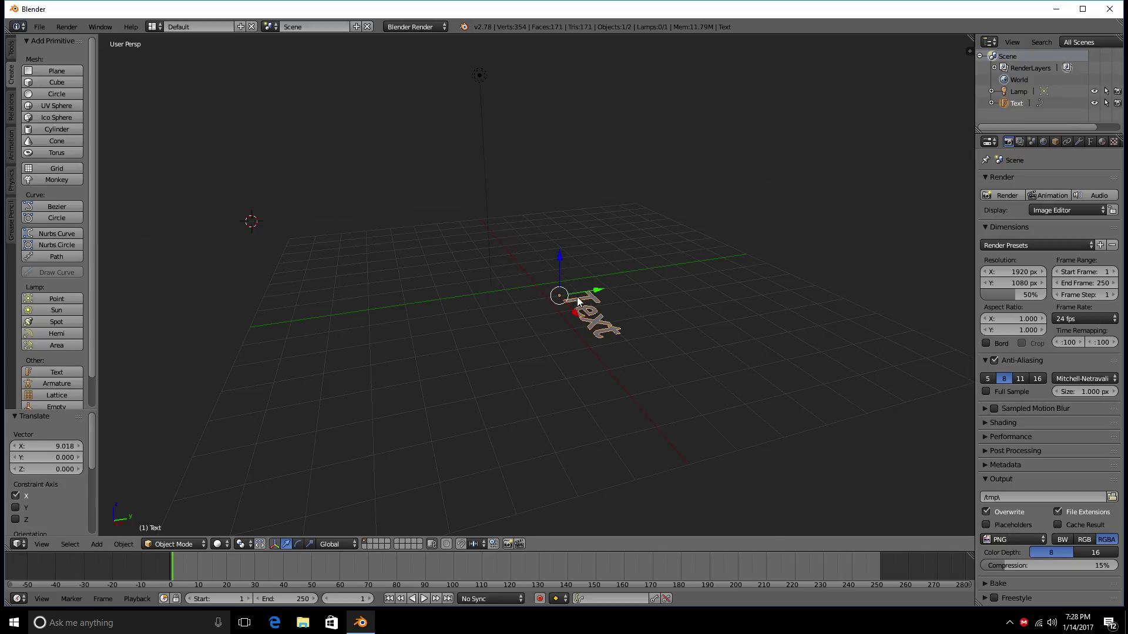
{"action": "left_click_drag", "start_coordinate": [573, 310], "coordinate": [575, 319]}
Step: Rotate the text by 90 degrees, after cancelling a first rotation attempt
{"action": "key", "text": "r"}
{"action": "key", "text": "r"}
{"action": "type", "text": "90"}
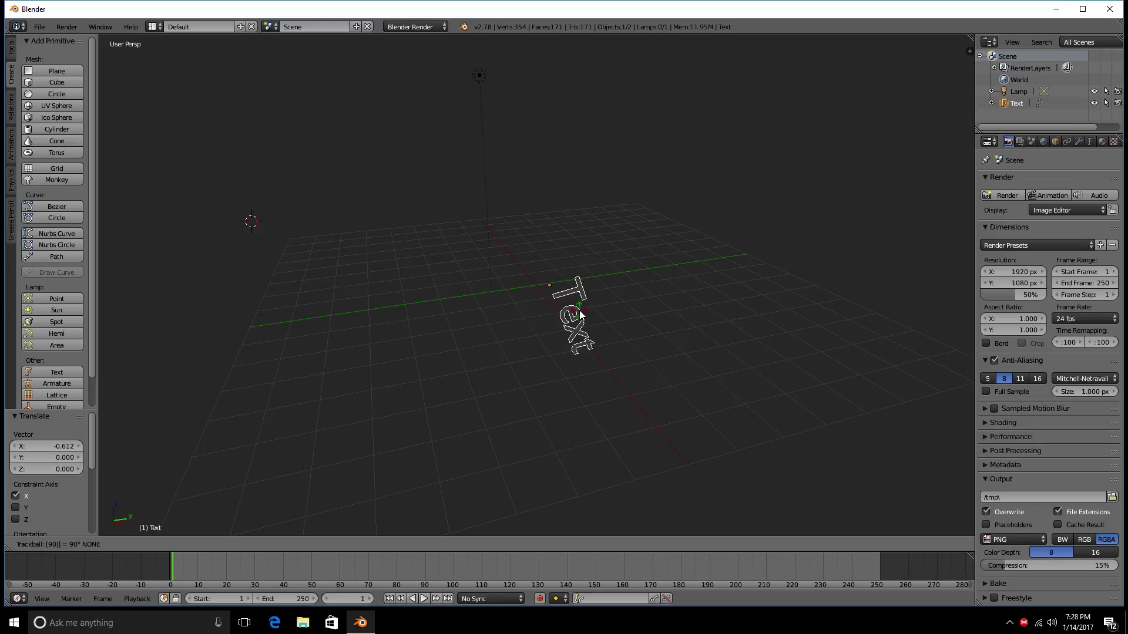
{"action": "type", "text": "90"}
{"action": "key", "text": "Escape"}
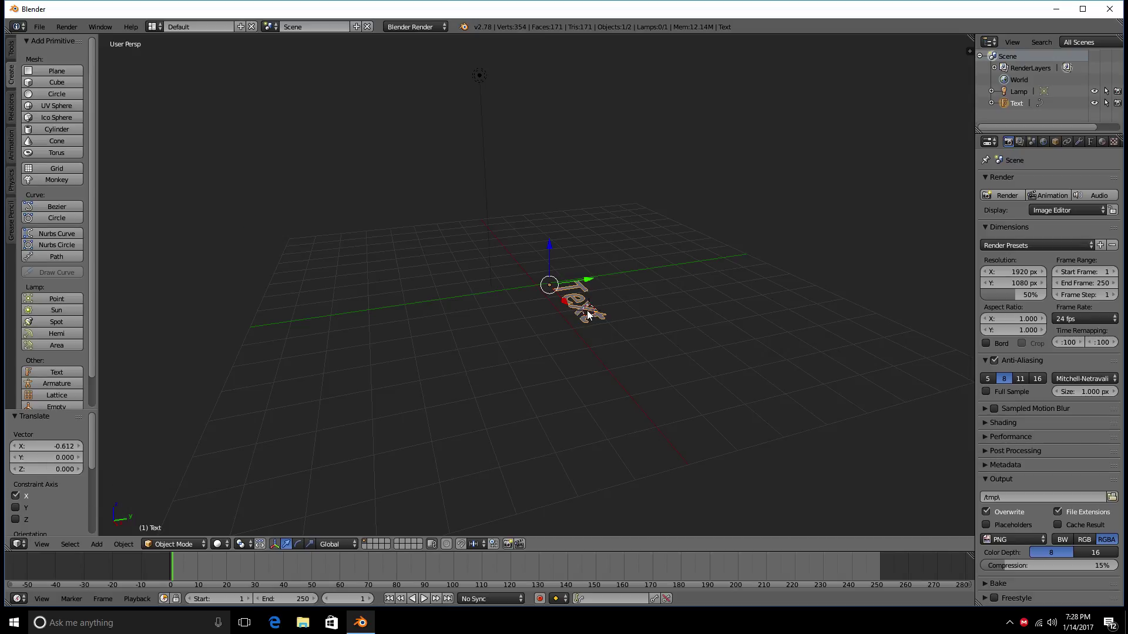
{"action": "key", "text": "x"}
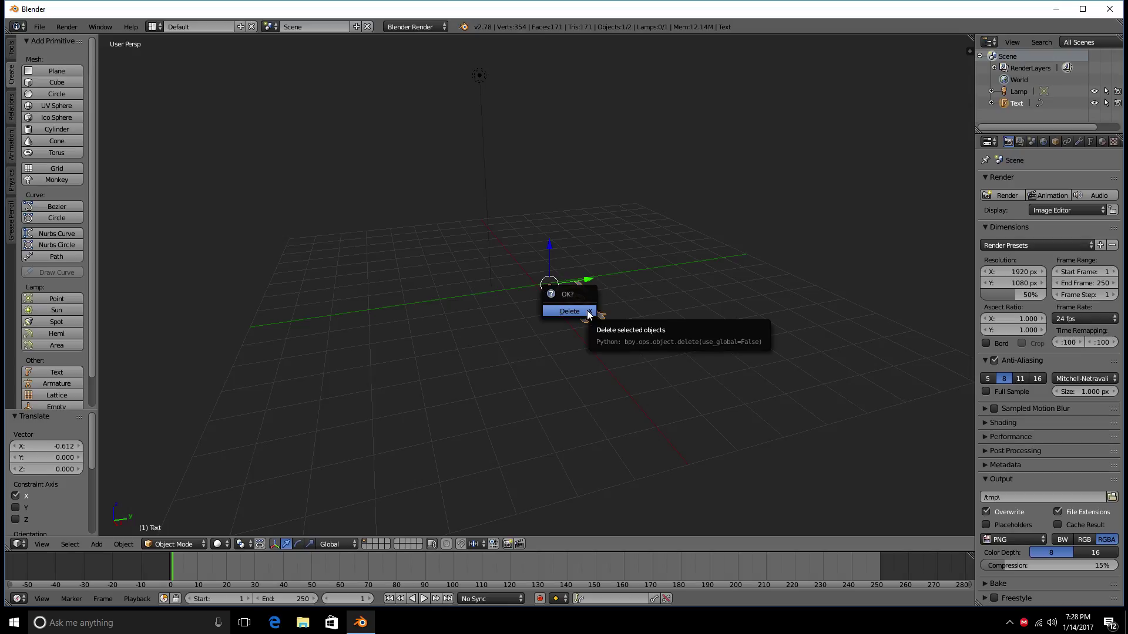
{"action": "key", "text": "r"}
{"action": "key", "text": "x"}
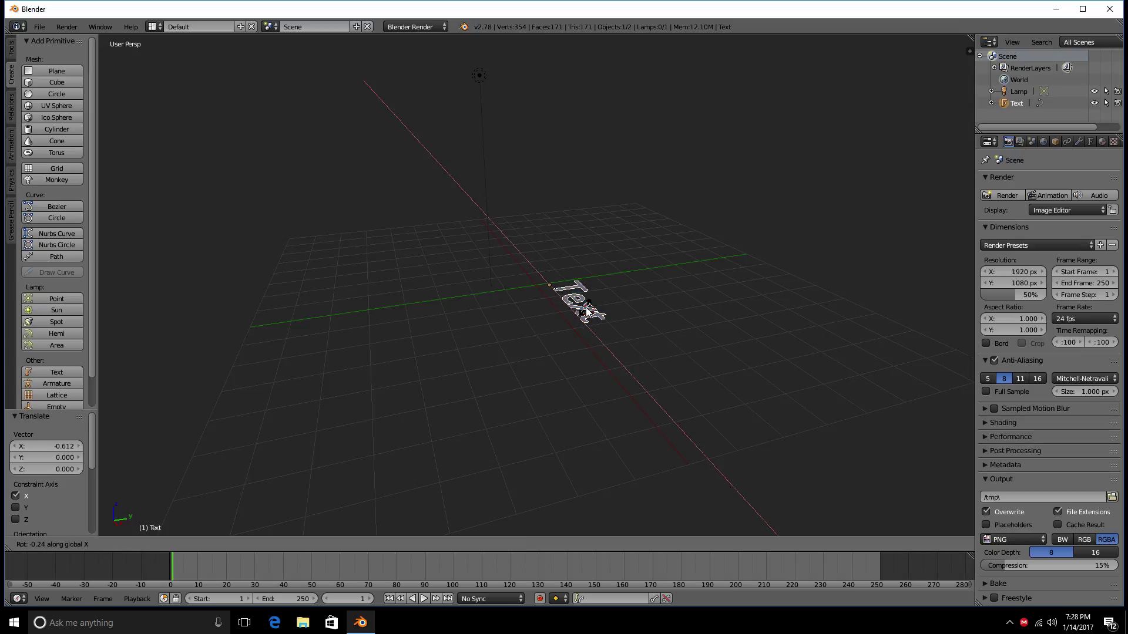
{"action": "key", "text": "x"}
{"action": "key", "text": "x"}
{"action": "type", "text": "90"}
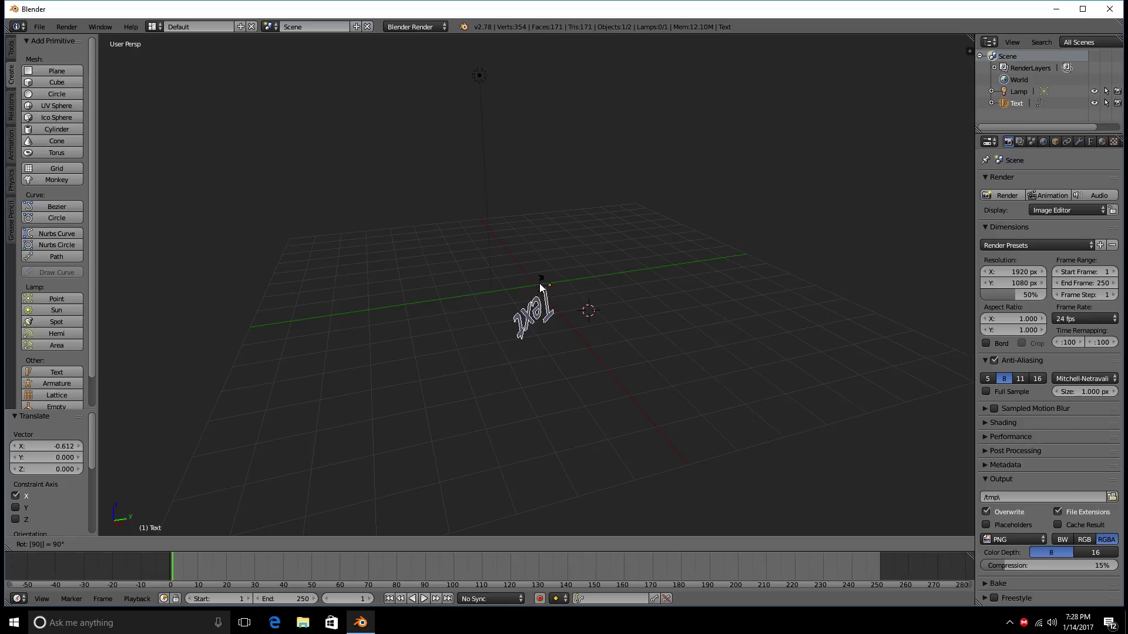
{"action": "key", "text": "Return"}
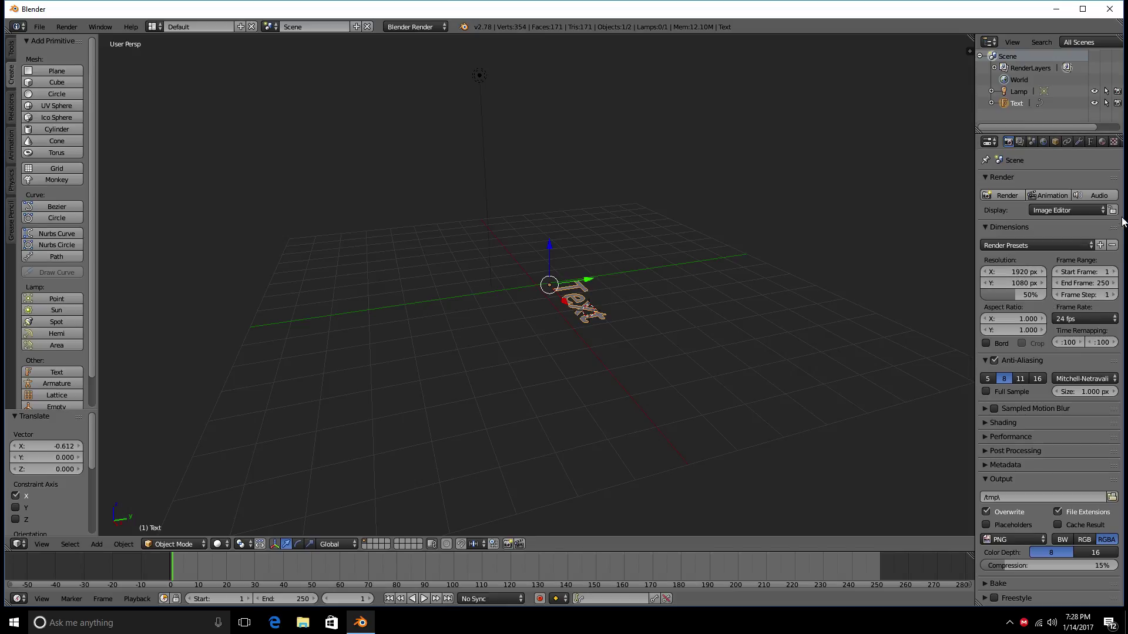
Step: Browse the Text object's Font data panels, then show its Object transform values
{"action": "left_click", "coordinate": [1090, 142]}
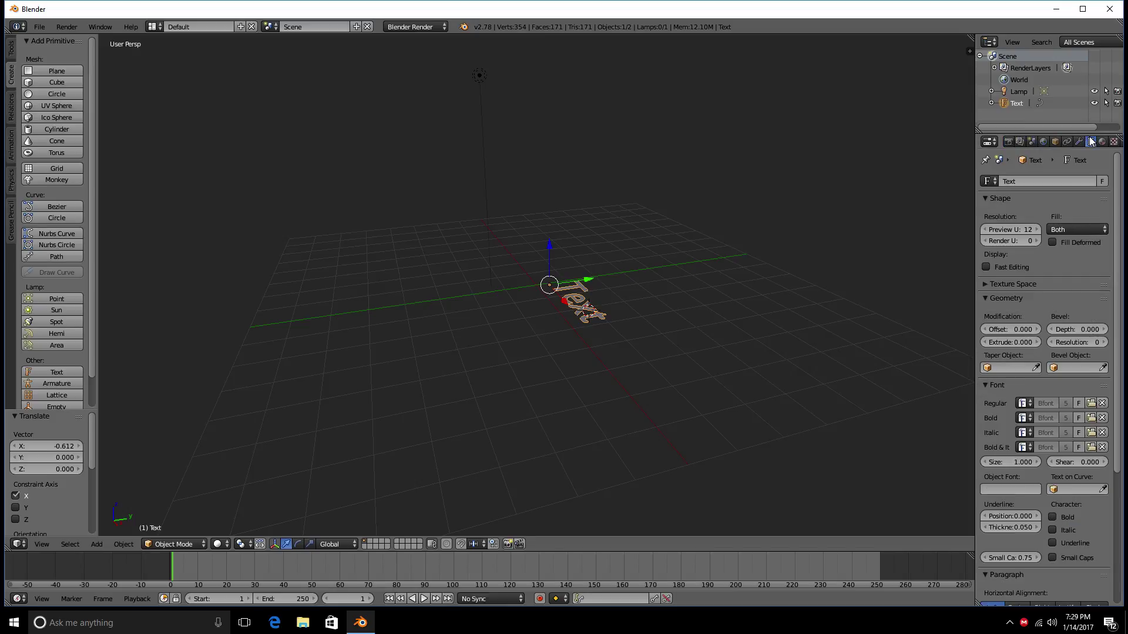
{"action": "scroll", "coordinate": [1029, 253], "scroll_direction": "down", "scroll_amount": 8}
{"action": "scroll", "coordinate": [1027, 388], "scroll_direction": "up", "scroll_amount": 1}
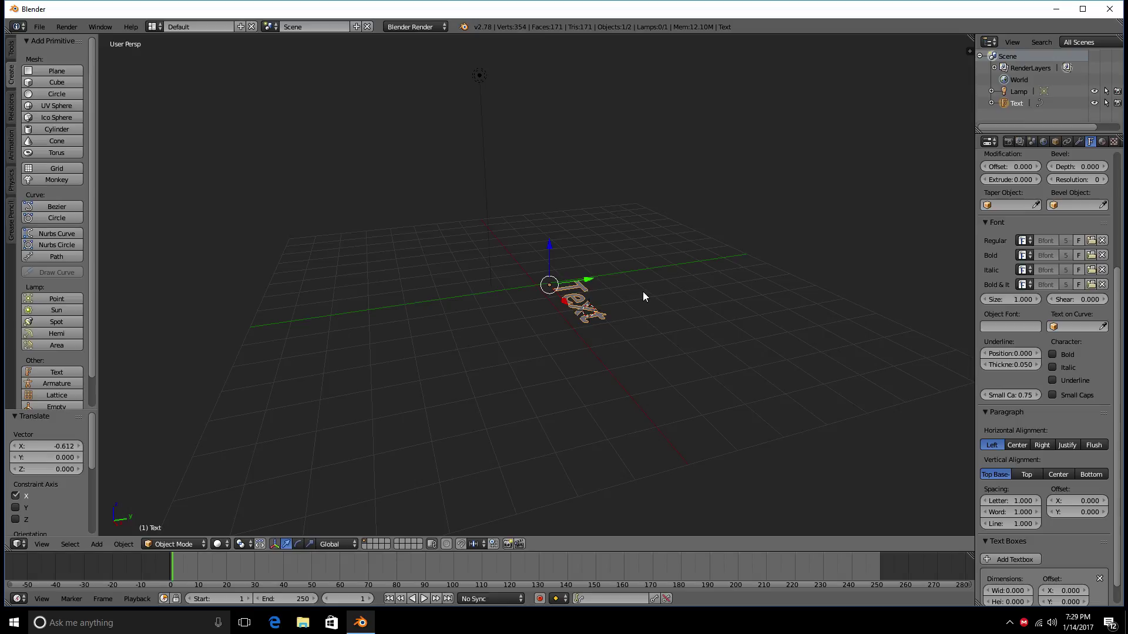
{"action": "scroll", "coordinate": [1034, 536], "scroll_direction": "down", "scroll_amount": 1}
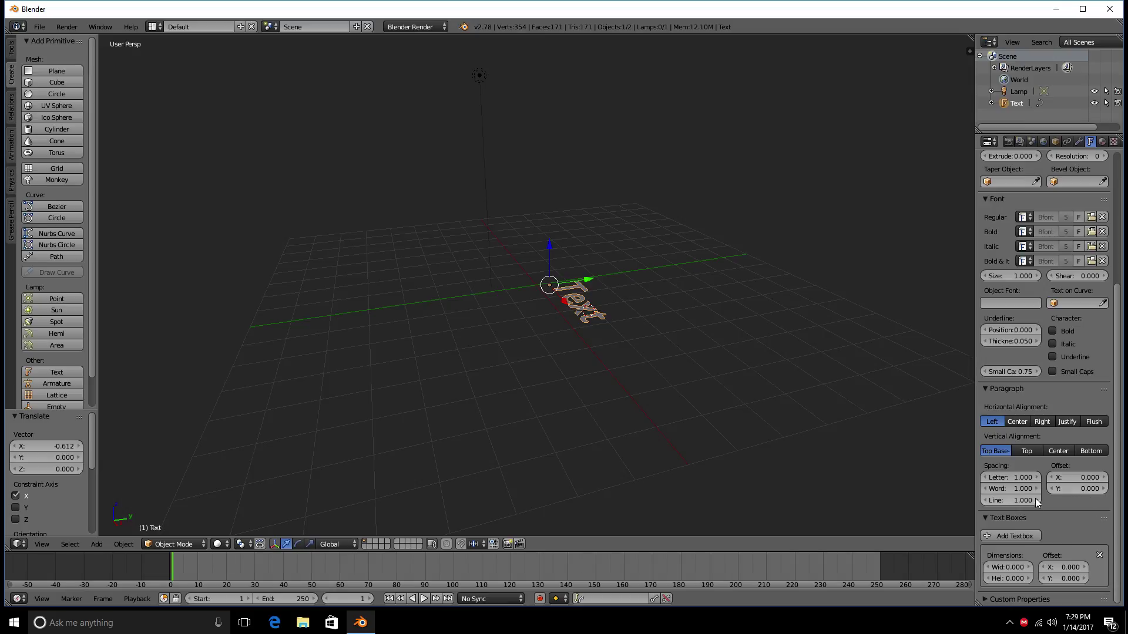
{"action": "scroll", "coordinate": [1051, 473], "scroll_direction": "up", "scroll_amount": 3}
{"action": "scroll", "coordinate": [1046, 467], "scroll_direction": "up", "scroll_amount": 2}
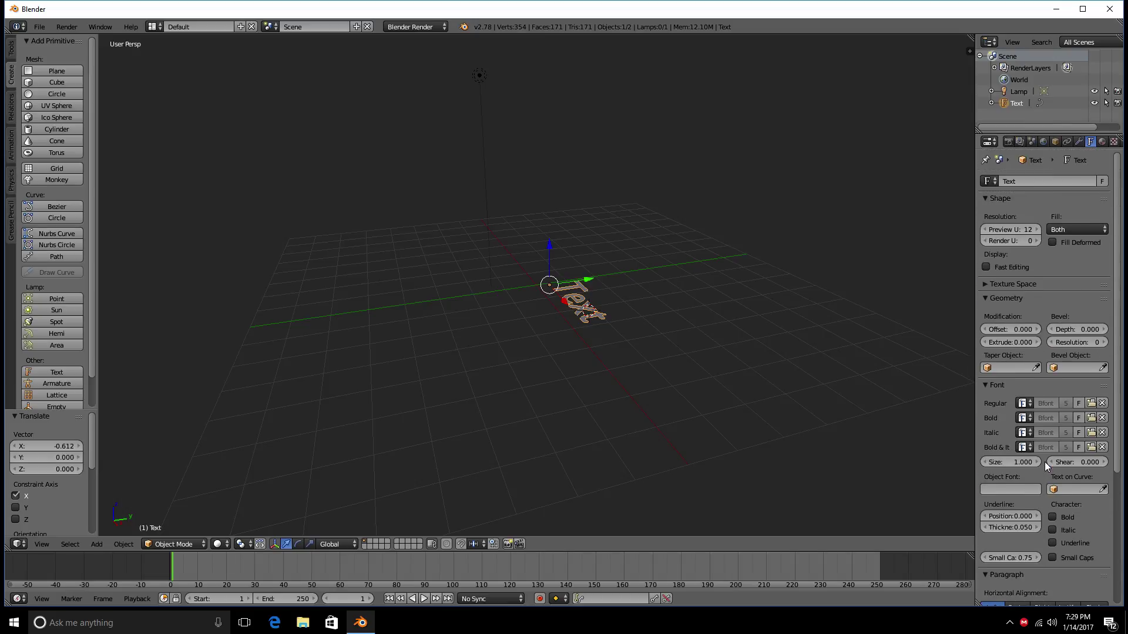
{"action": "scroll", "coordinate": [1032, 331], "scroll_direction": "down", "scroll_amount": 5}
{"action": "scroll", "coordinate": [1052, 470], "scroll_direction": "up", "scroll_amount": 2}
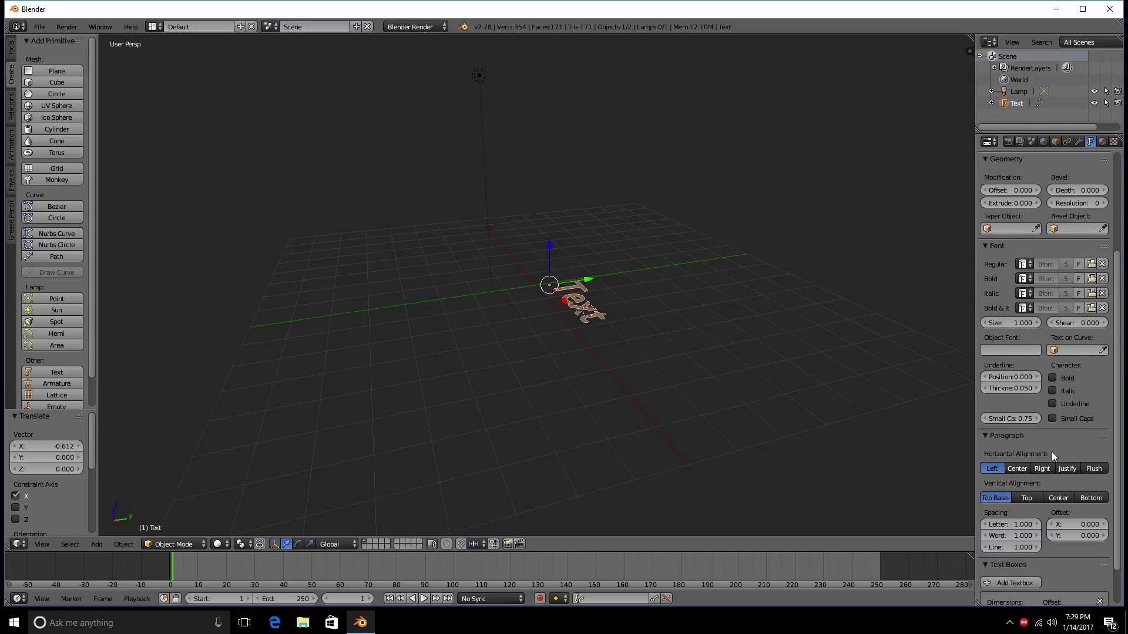
{"action": "scroll", "coordinate": [1048, 438], "scroll_direction": "up", "scroll_amount": 3}
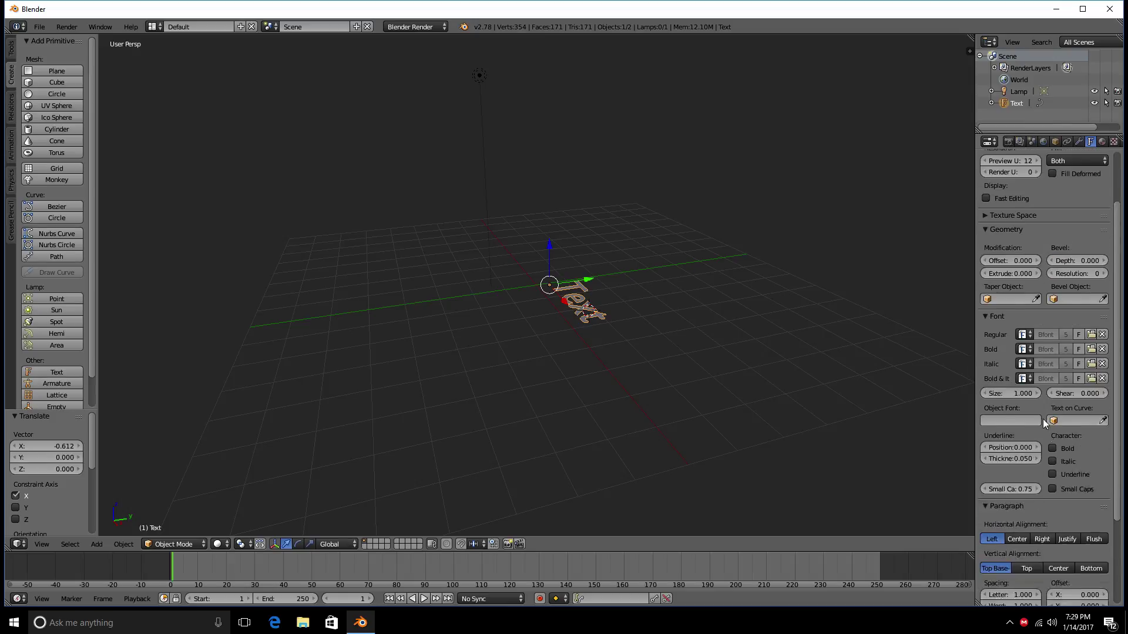
{"action": "left_click", "coordinate": [1055, 143]}
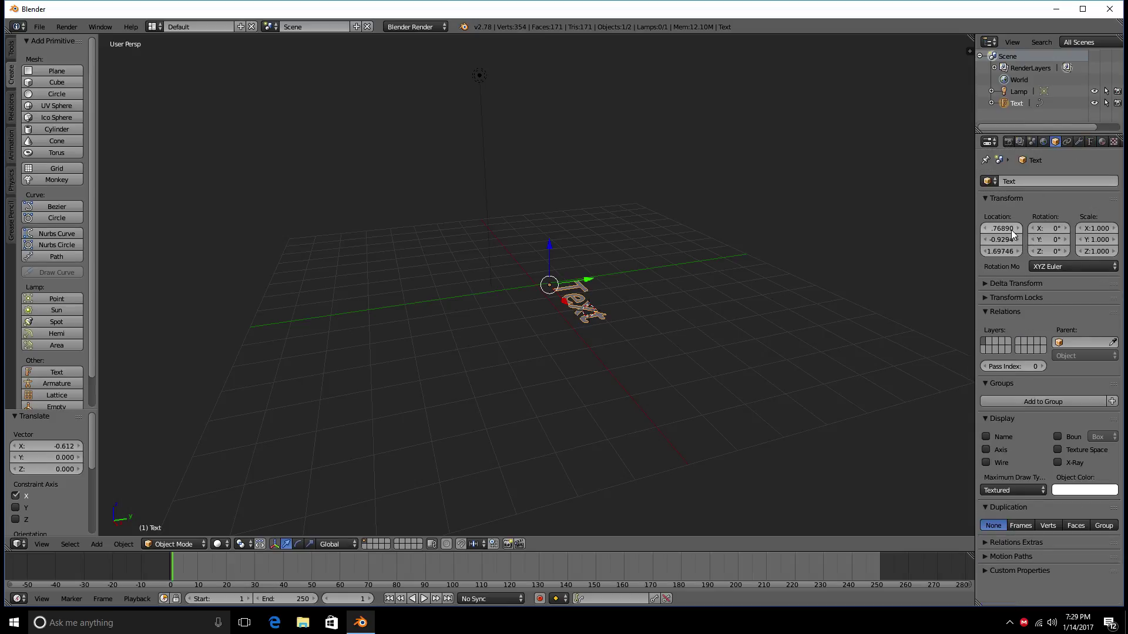
Step: Set the text's X and Z rotation to 90 degrees
{"action": "left_click", "coordinate": [1057, 229]}
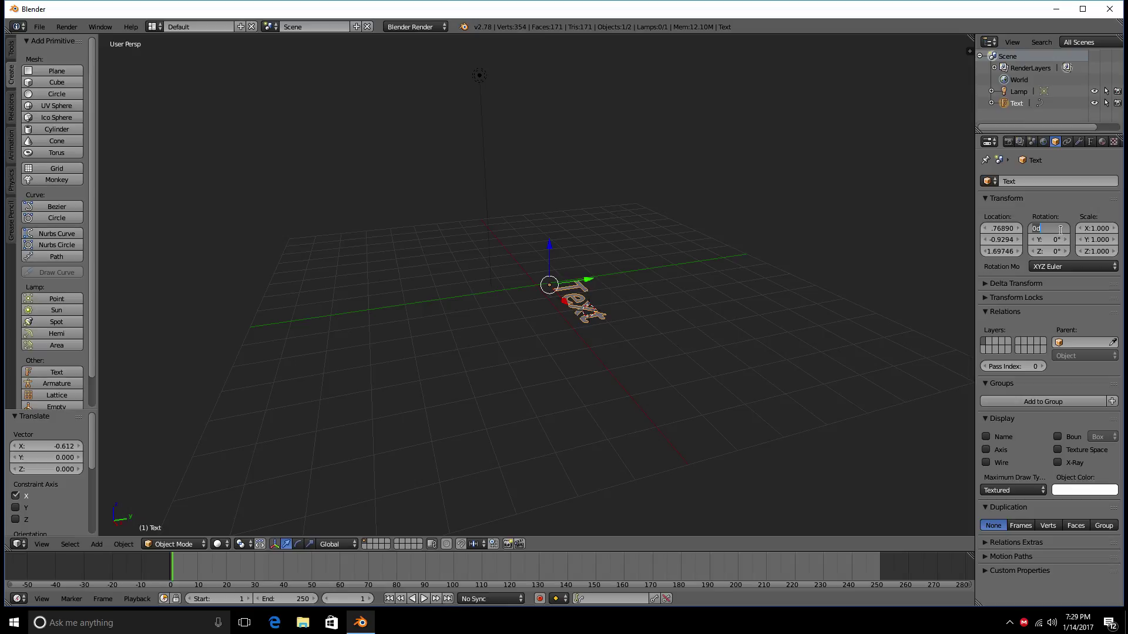
{"action": "type", "text": "90"}
{"action": "key", "text": "Return"}
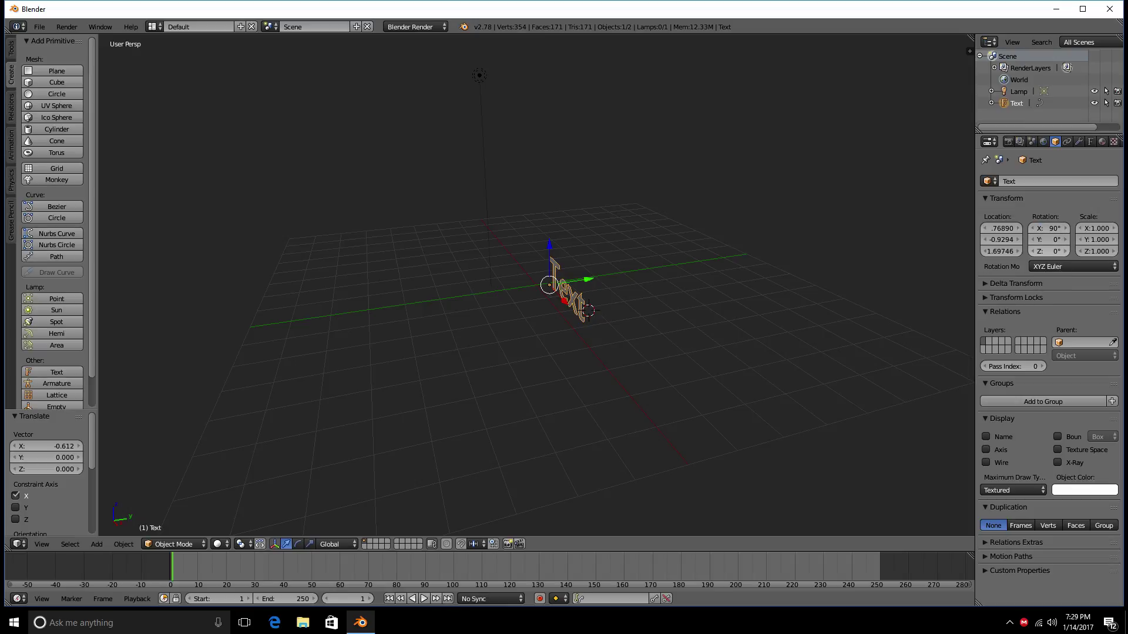
{"action": "left_click", "coordinate": [1055, 253]}
{"action": "type", "text": "90"}
{"action": "key", "text": "Return"}
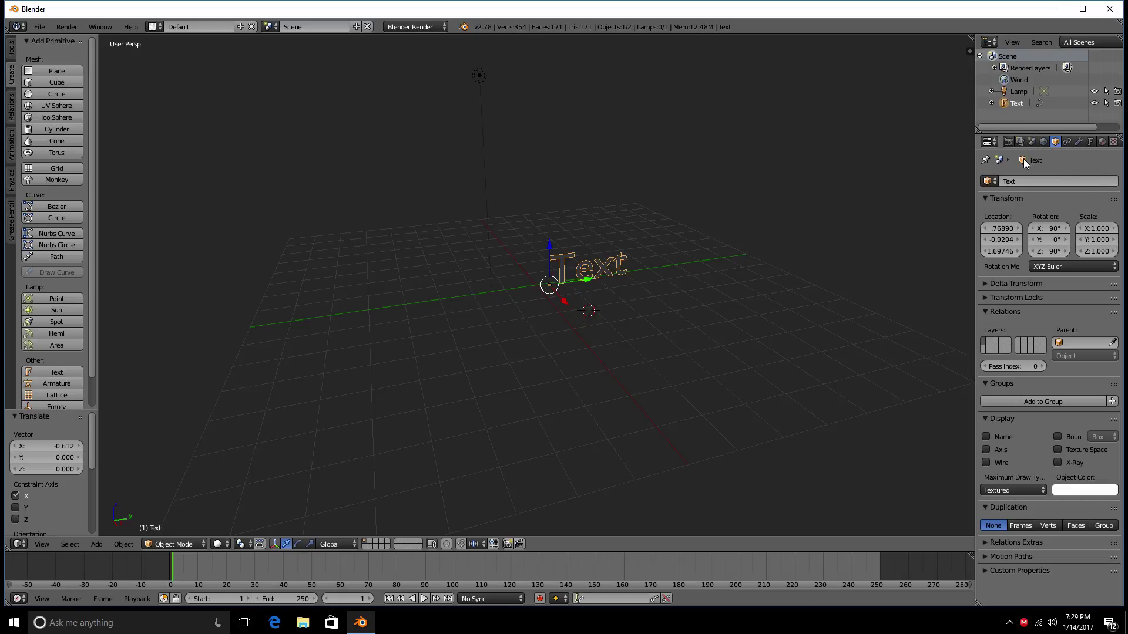
Step: Shift the text along Y to -1.888, enable snapping, and enter Edit Mode
{"action": "mouse_move", "coordinate": [576, 274]}
{"action": "left_mouse_down"}
{"action": "mouse_move", "coordinate": [560, 282]}
{"action": "mouse_move", "coordinate": [562, 273]}
{"action": "left_mouse_up"}
{"action": "left_click", "coordinate": [568, 267]}
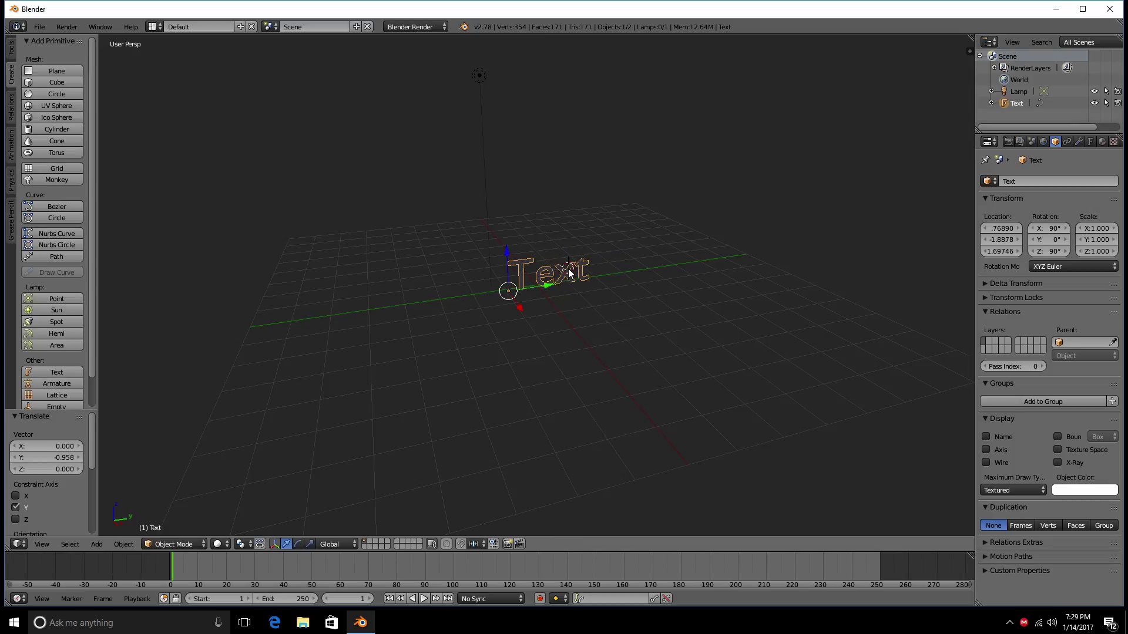
{"action": "key", "text": "shift+Tab"}
{"action": "key", "text": "Tab"}
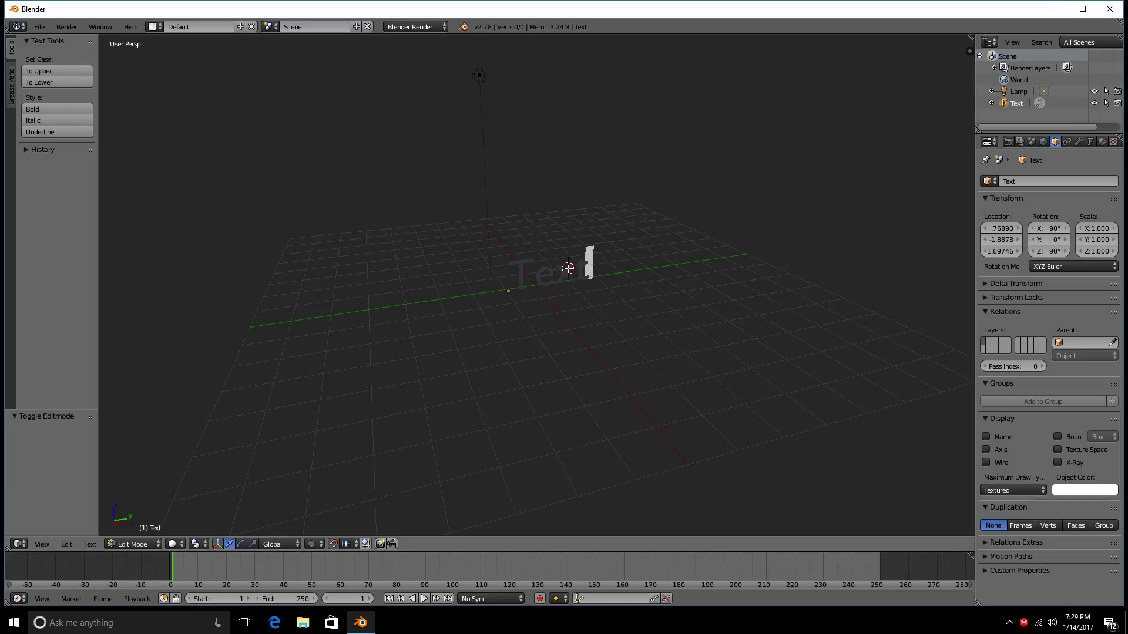
Step: Replace 'Text' with 'cool intro', fixing the capitals, and exit Edit Mode
{"action": "key", "text": "BackSpace"}
{"action": "key", "text": "BackSpace"}
{"action": "key", "text": "BackSpace"}
{"action": "key", "text": "BackSpace"}
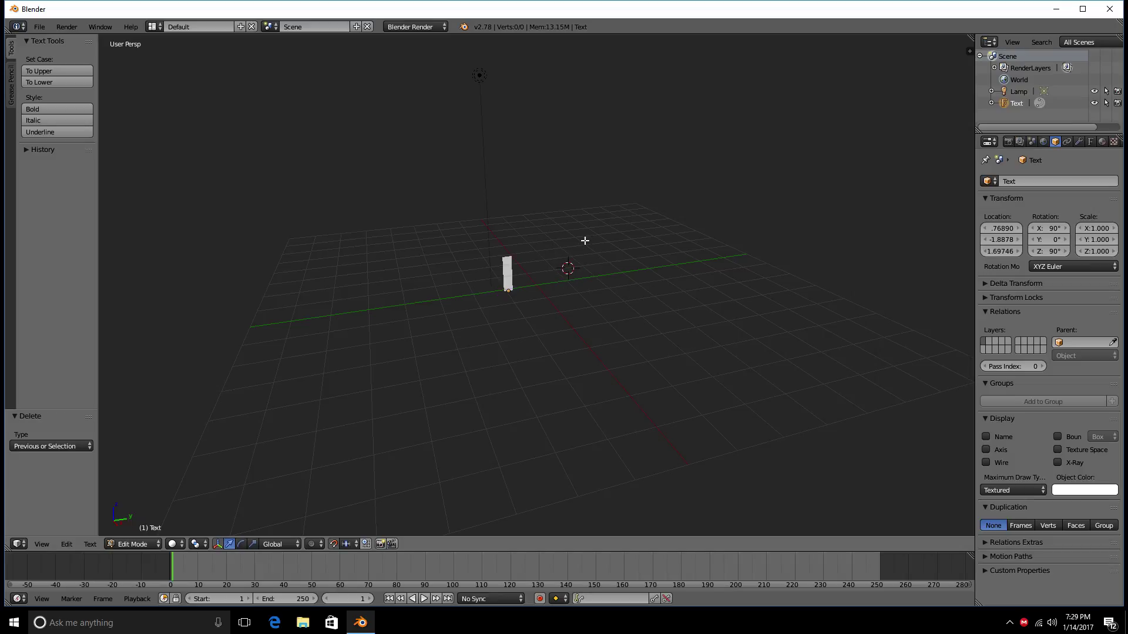
{"action": "mouse_move", "coordinate": [573, 239]}
{"action": "middle_mouse_down"}
{"action": "mouse_move", "coordinate": [523, 249]}
{"action": "mouse_move", "coordinate": [551, 232]}
{"action": "mouse_move", "coordinate": [549, 219]}
{"action": "mouse_move", "coordinate": [559, 252]}
{"action": "mouse_move", "coordinate": [557, 215]}
{"action": "mouse_move", "coordinate": [559, 247]}
{"action": "middle_mouse_up"}
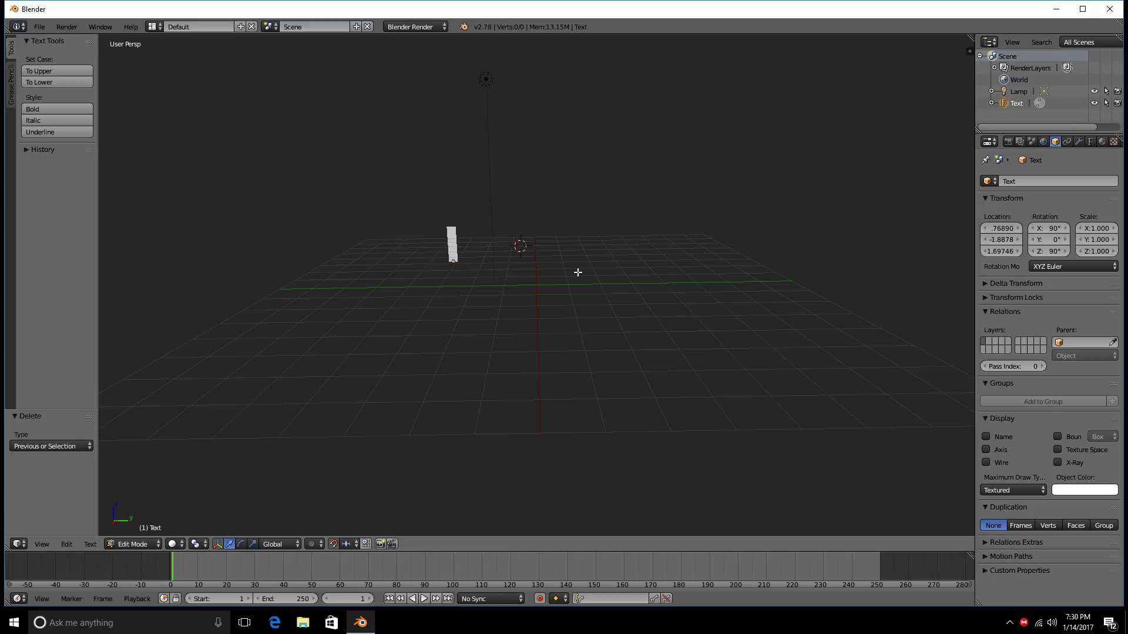
{"action": "type", "text": "COOl intro"}
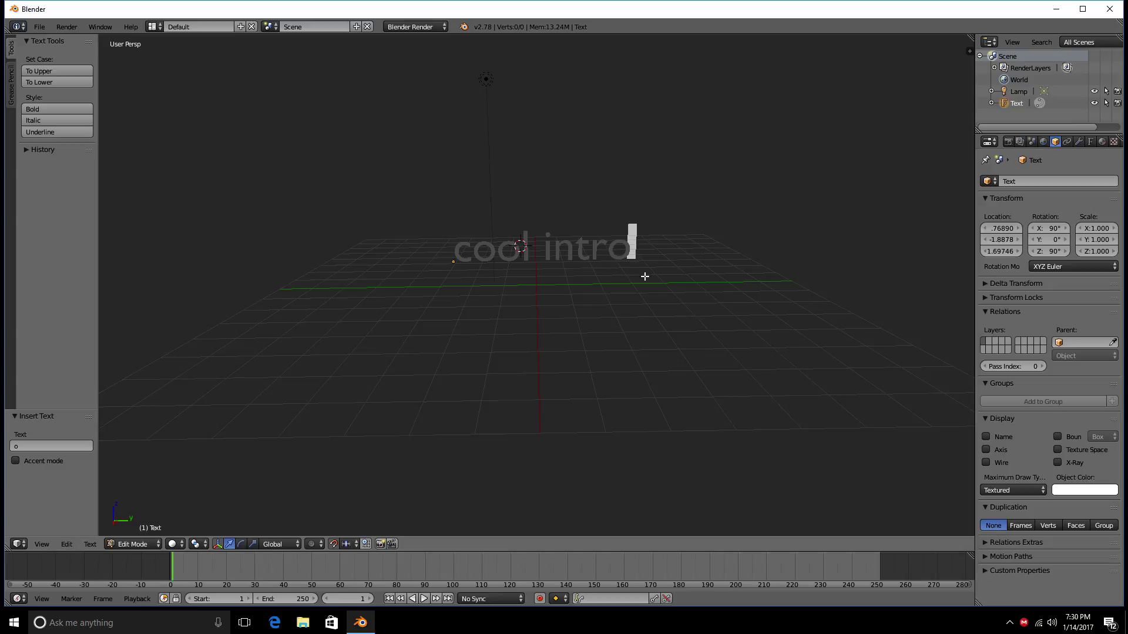
{"action": "key", "text": "BackSpace"}
{"action": "key", "text": "BackSpace"}
{"action": "key", "text": "BackSpace"}
{"action": "key", "text": "BackSpace"}
{"action": "key", "text": "BackSpace"}
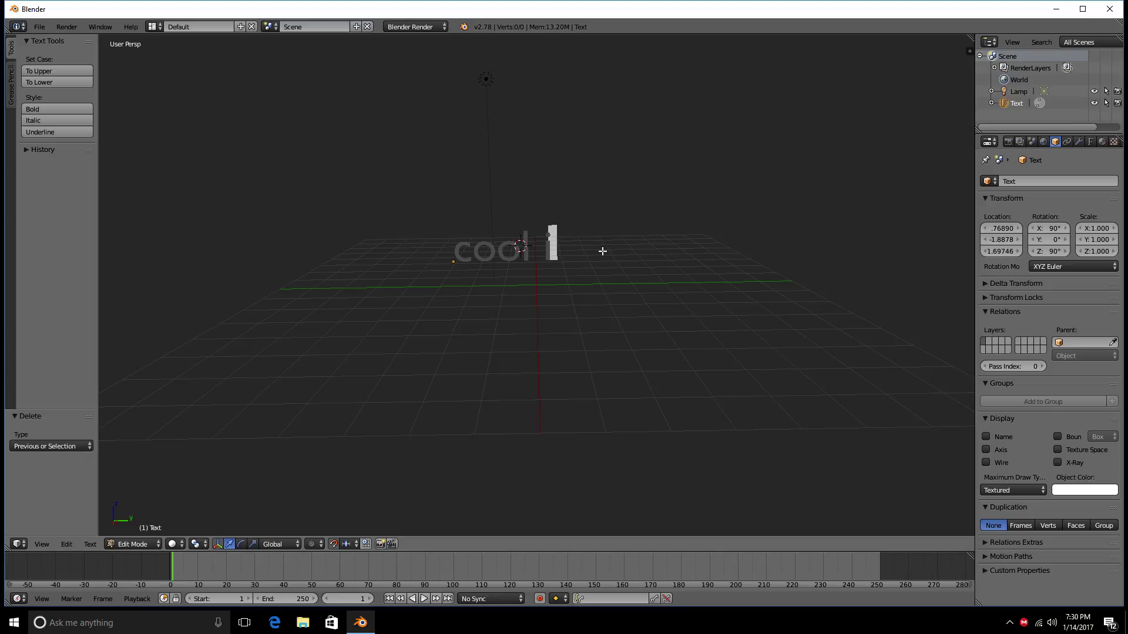
{"action": "type", "text": "Intro"}
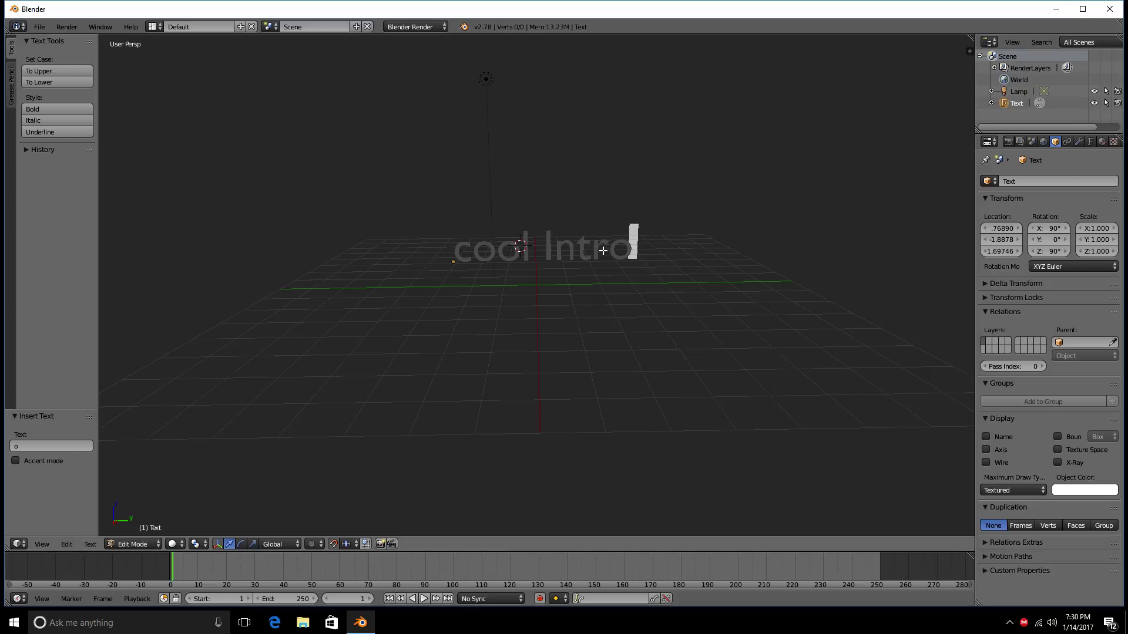
{"action": "key", "text": "BackSpace"}
{"action": "key", "text": "BackSpace"}
{"action": "key", "text": "BackSpace"}
{"action": "key", "text": "BackSpace"}
{"action": "key", "text": "BackSpace"}
{"action": "type", "text": "in"}
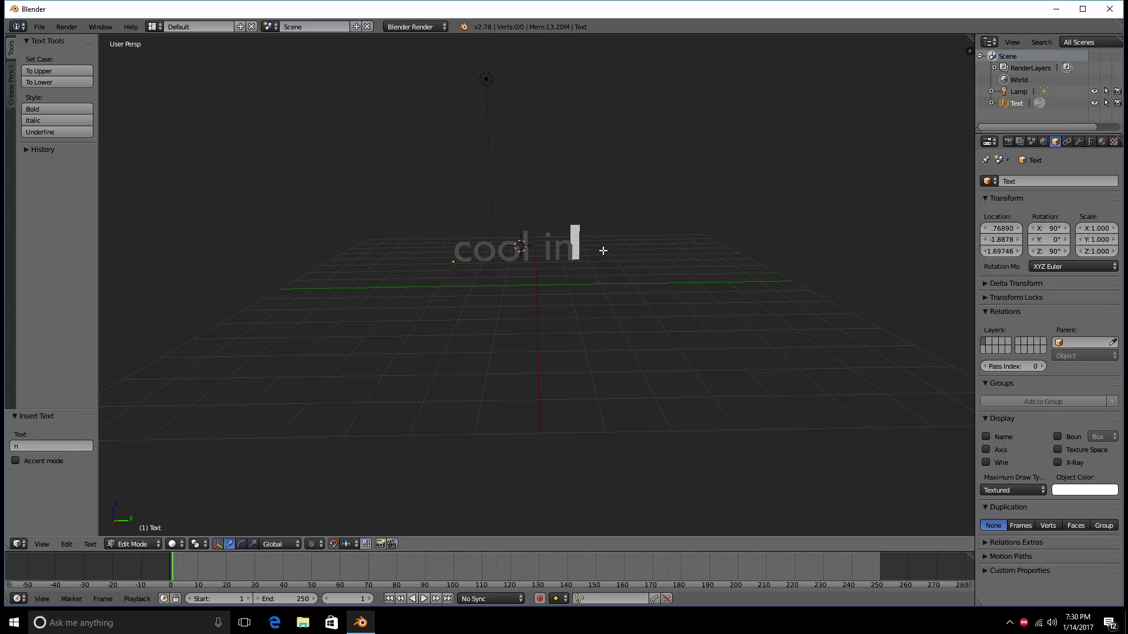
{"action": "type", "text": "tro"}
{"action": "scroll", "coordinate": [621, 253], "scroll_direction": "up", "scroll_amount": 4}
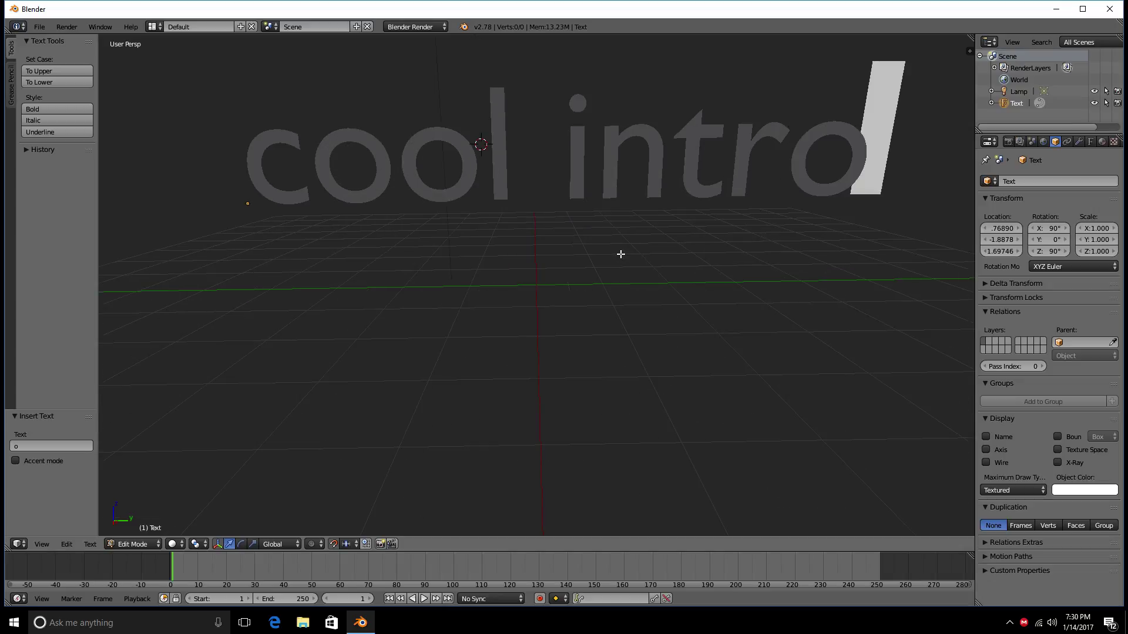
{"action": "scroll", "coordinate": [621, 254], "scroll_direction": "down", "scroll_amount": 5}
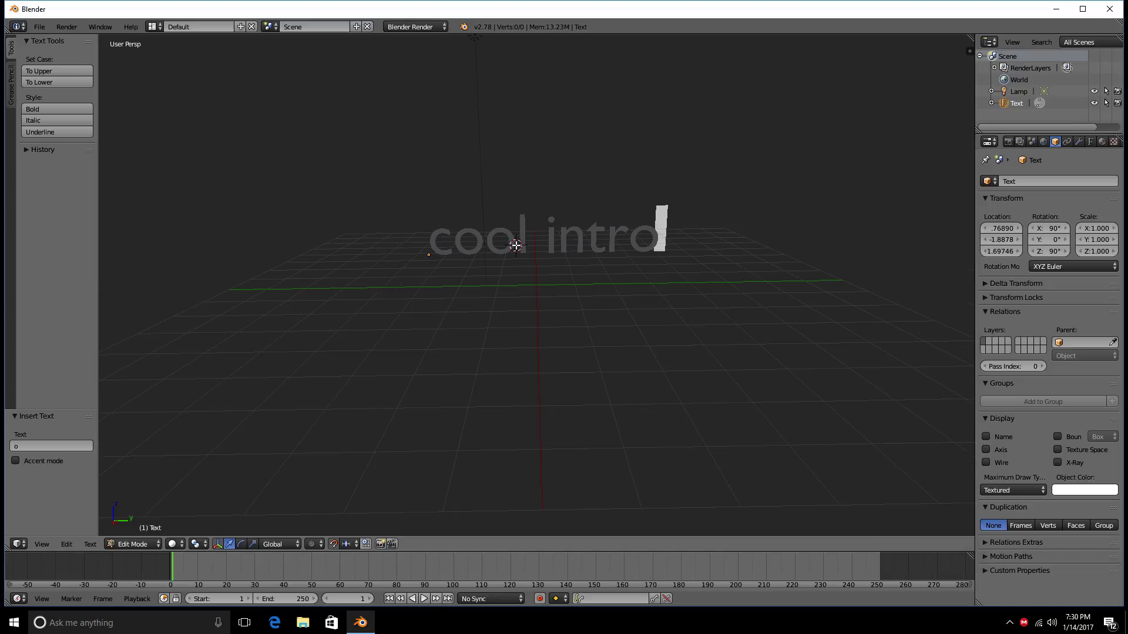
{"action": "key", "text": "Tab"}
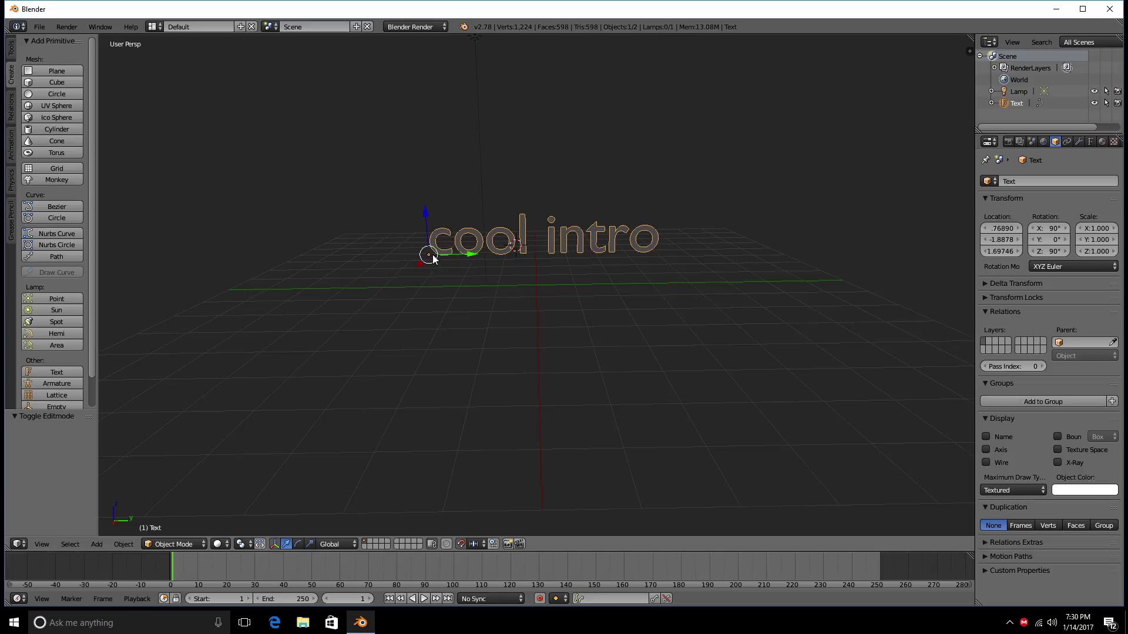
Step: Move the text left along X, then down and up one unit, ending at Z 0.69746
{"action": "mouse_move", "coordinate": [460, 253]}
{"action": "left_mouse_down"}
{"action": "mouse_move", "coordinate": [517, 247]}
{"action": "mouse_move", "coordinate": [478, 261]}
{"action": "left_mouse_up"}
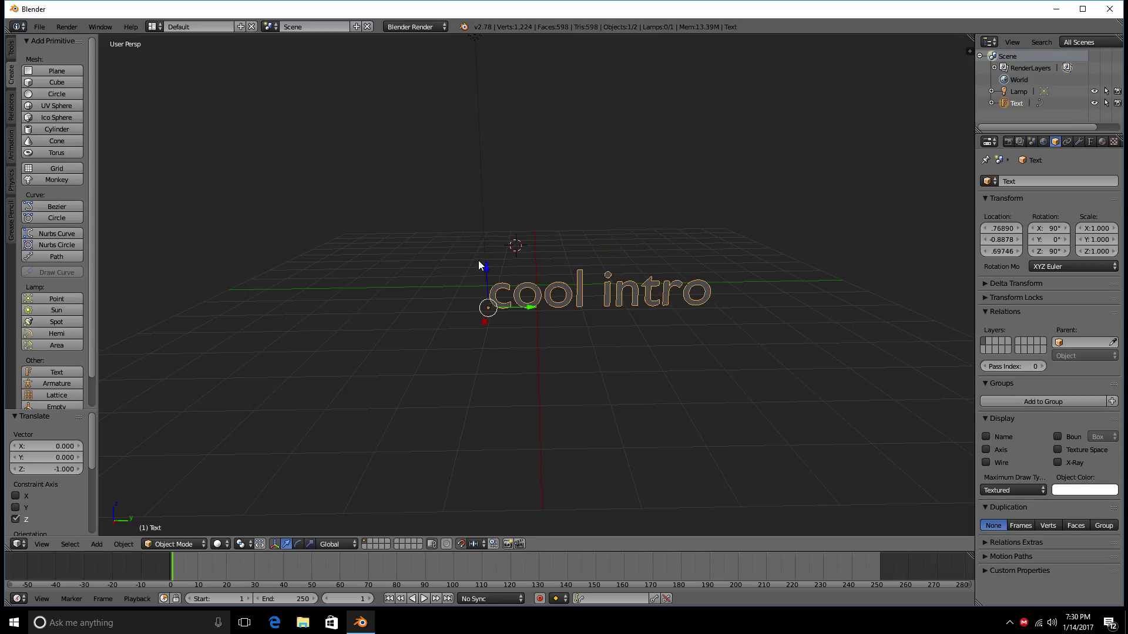
{"action": "key", "text": "g"}
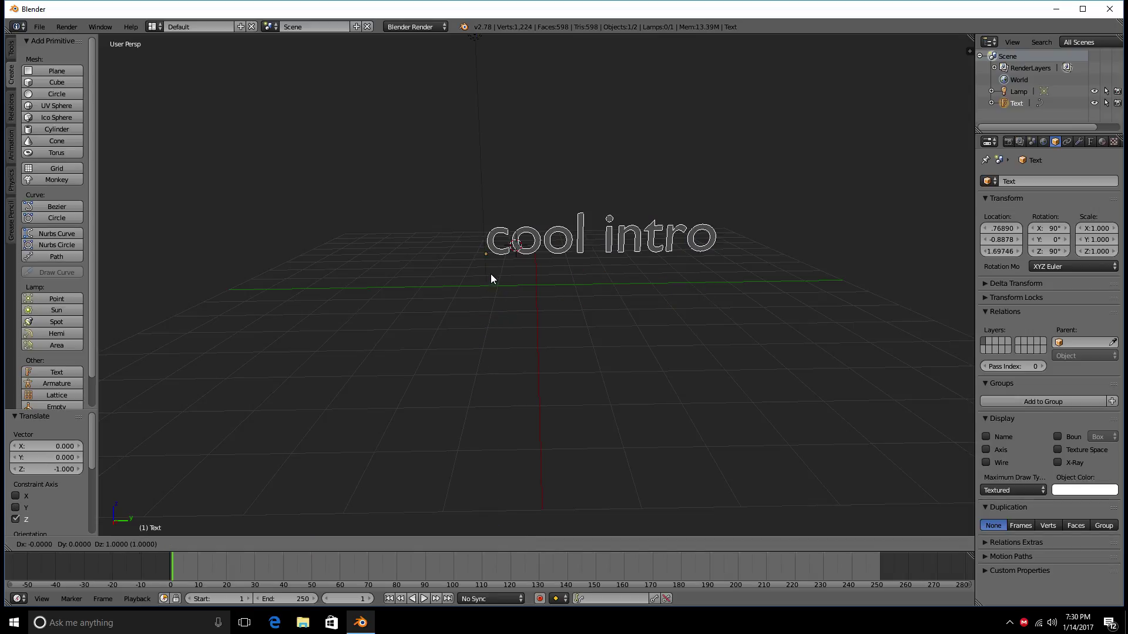
{"action": "left_click", "coordinate": [485, 298]}
{"action": "middle_click_drag", "start_coordinate": [485, 298], "coordinate": [689, 316]}
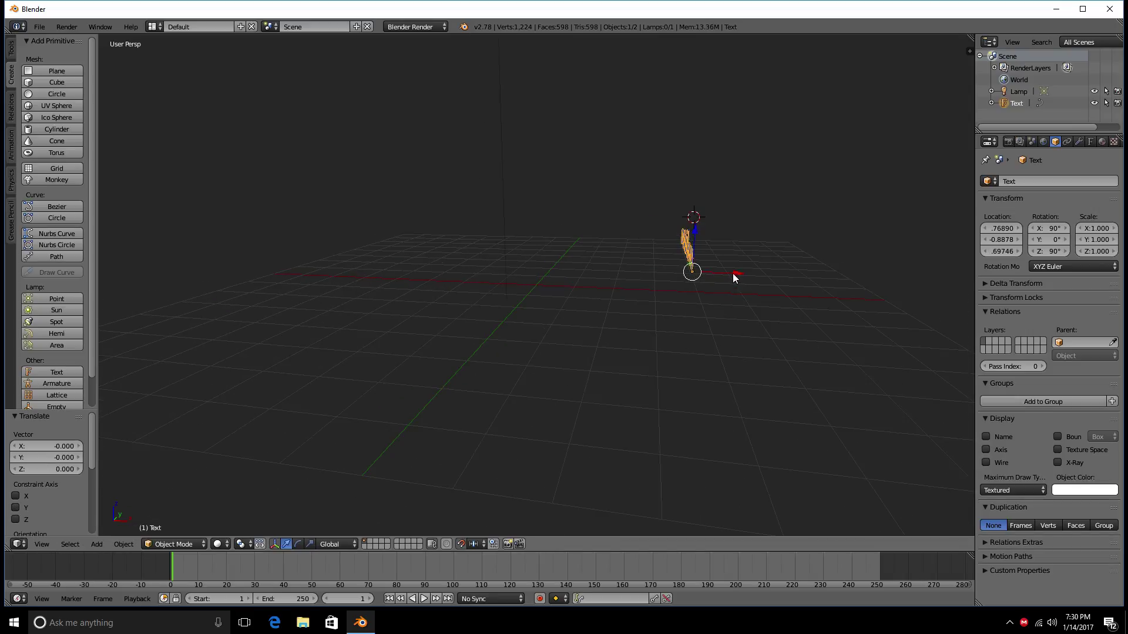
{"action": "left_click_drag", "start_coordinate": [735, 277], "coordinate": [561, 268]}
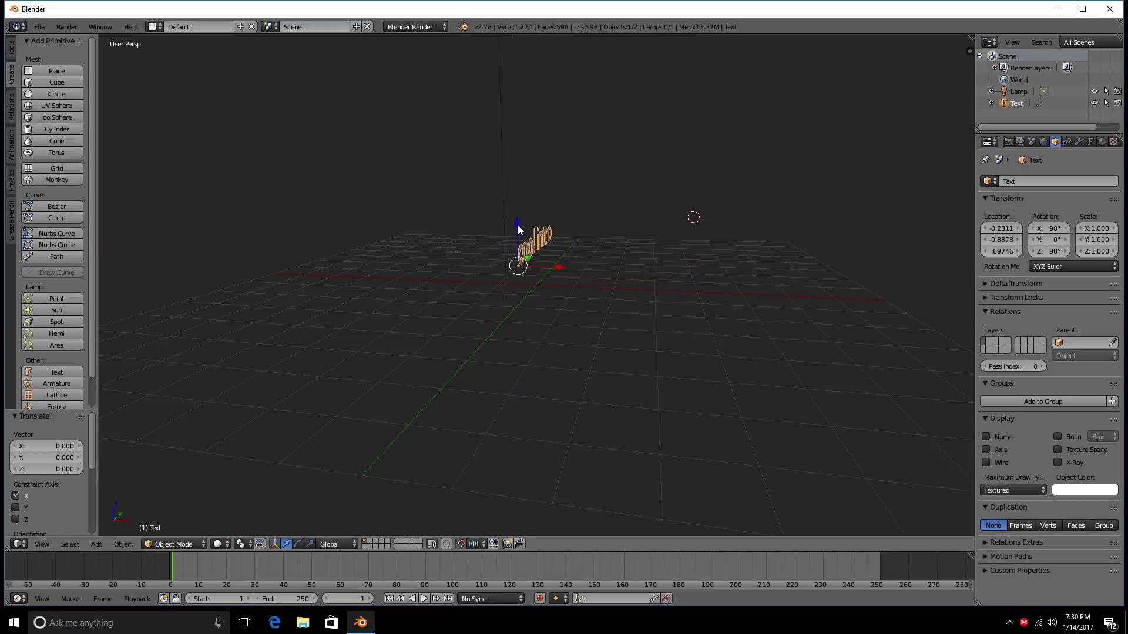
{"action": "left_click_drag", "start_coordinate": [518, 229], "coordinate": [516, 261]}
{"action": "middle_click_drag", "start_coordinate": [633, 273], "coordinate": [627, 316]}
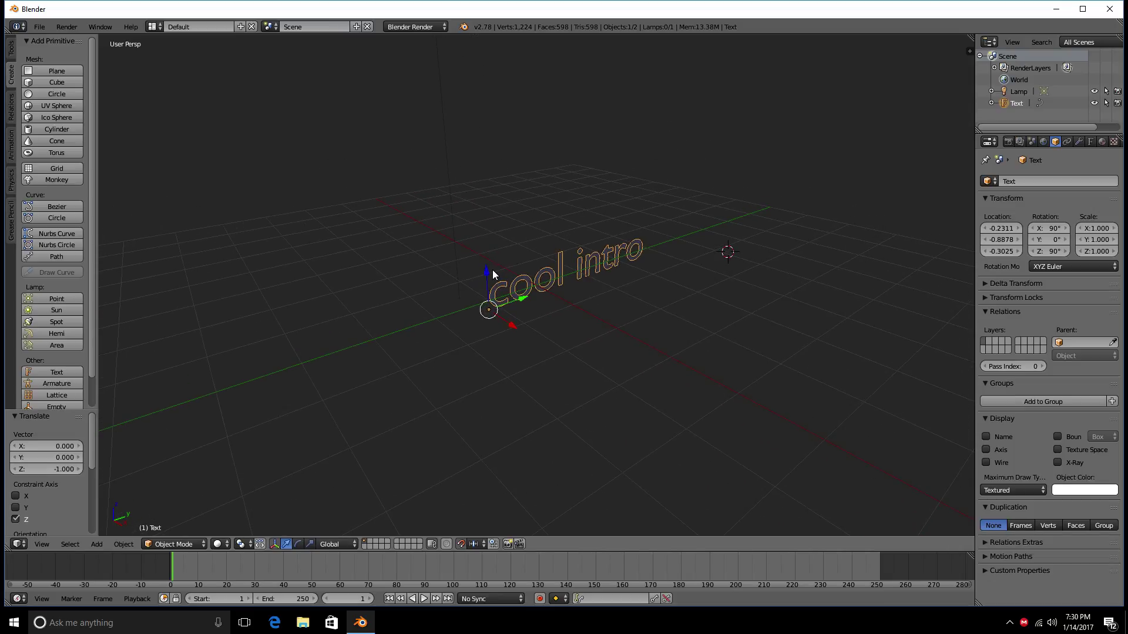
{"action": "left_click_drag", "start_coordinate": [492, 271], "coordinate": [487, 244]}
{"action": "middle_click_drag", "start_coordinate": [552, 264], "coordinate": [577, 258]}
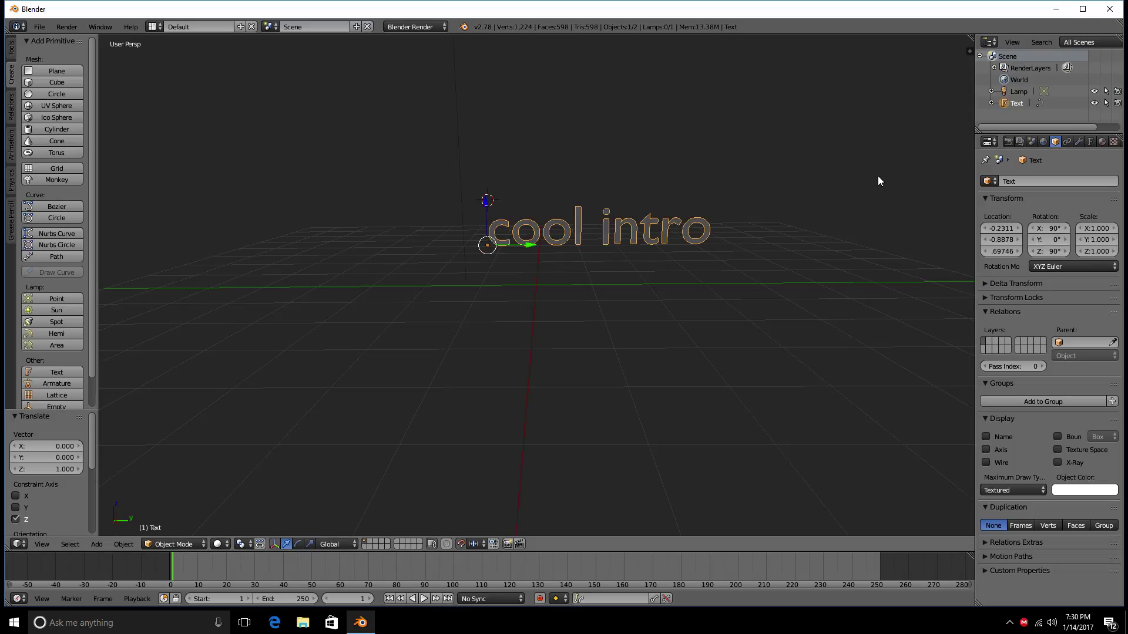
{"action": "middle_click_drag", "start_coordinate": [481, 268], "coordinate": [500, 286]}
Step: Switch the render engine to Cycles Render
{"action": "left_click", "coordinate": [344, 26]}
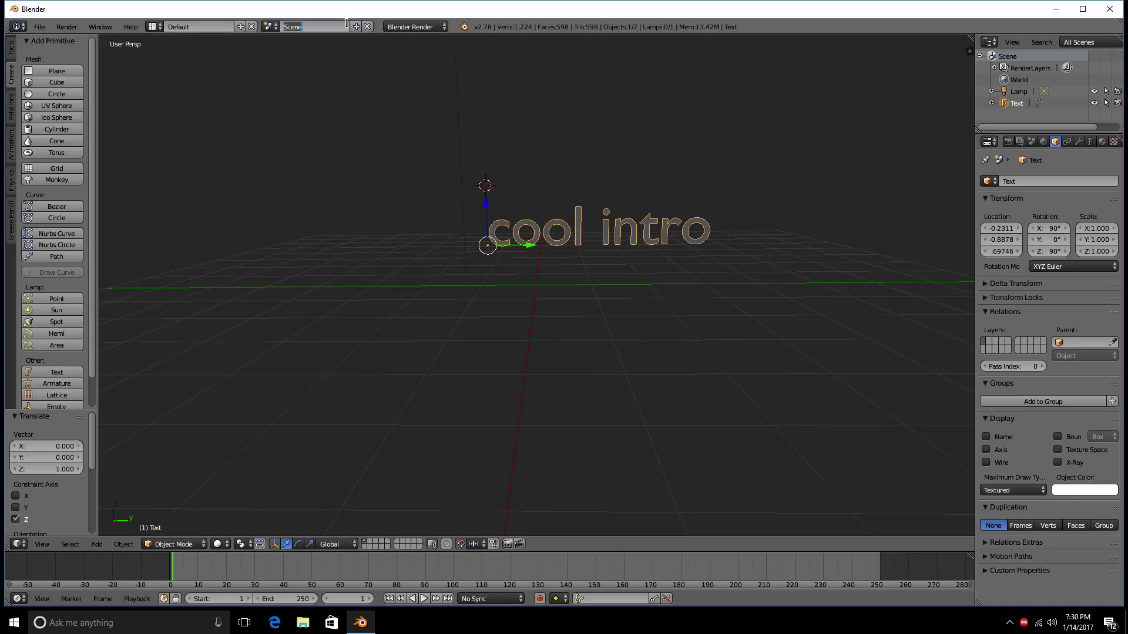
{"action": "left_click", "coordinate": [425, 25]}
{"action": "left_click", "coordinate": [425, 25]}
{"action": "left_click", "coordinate": [415, 69]}
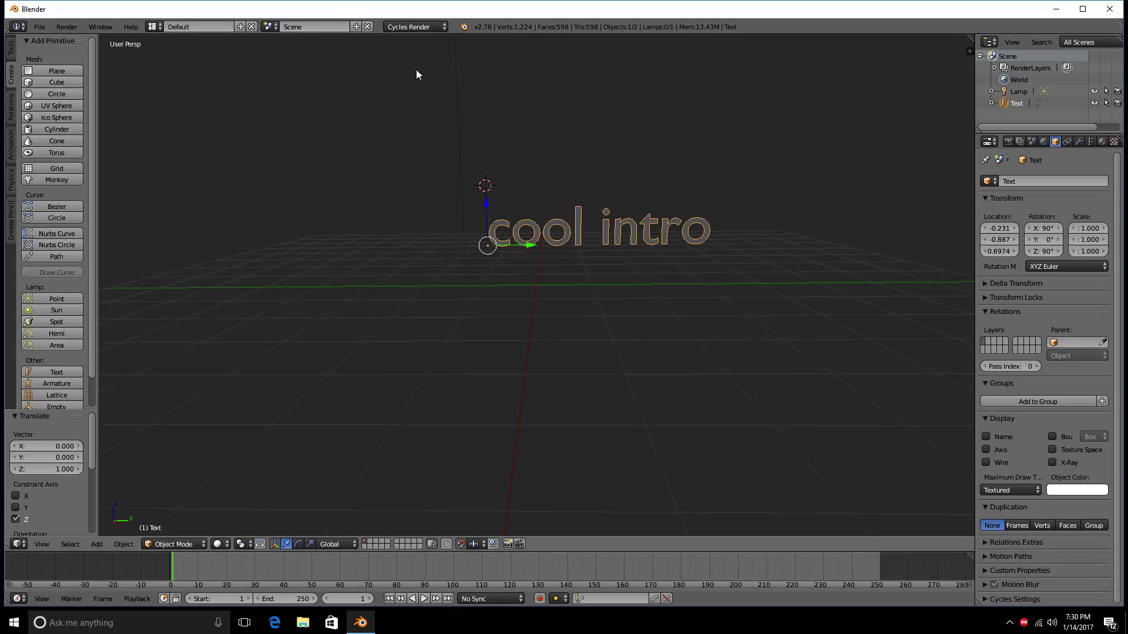
Step: Cancel two vertical moves, keeping the text at X -0.231, Y -0.887, Z 0.6974
{"action": "middle_click_drag", "start_coordinate": [552, 237], "coordinate": [493, 253]}
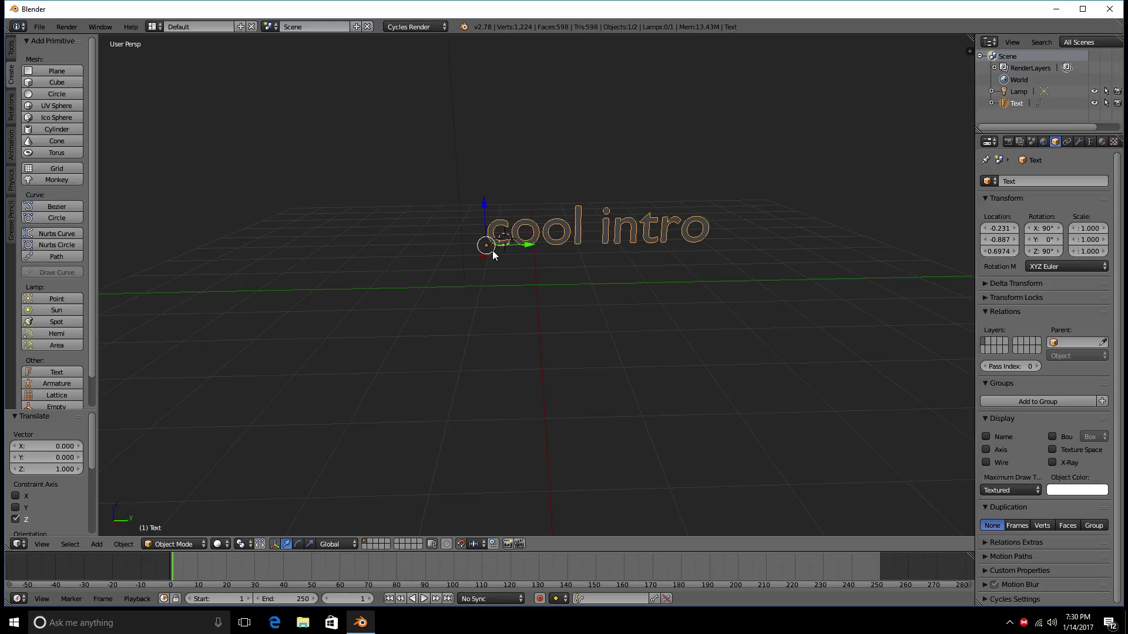
{"action": "key", "text": "g"}
{"action": "key", "text": "z"}
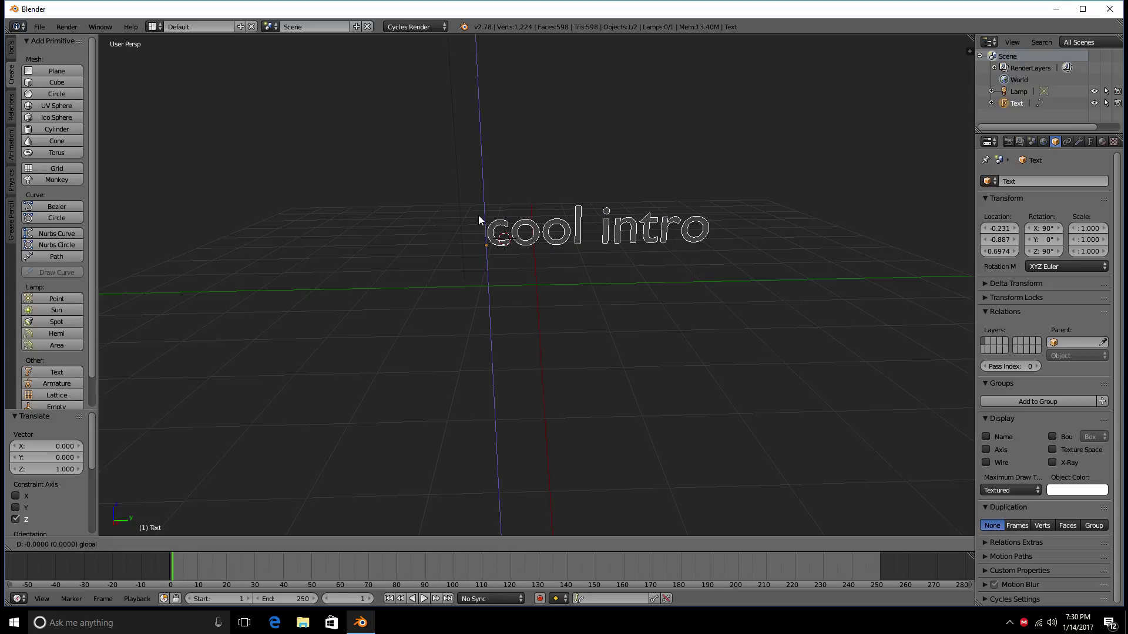
{"action": "right_click", "coordinate": [478, 215]}
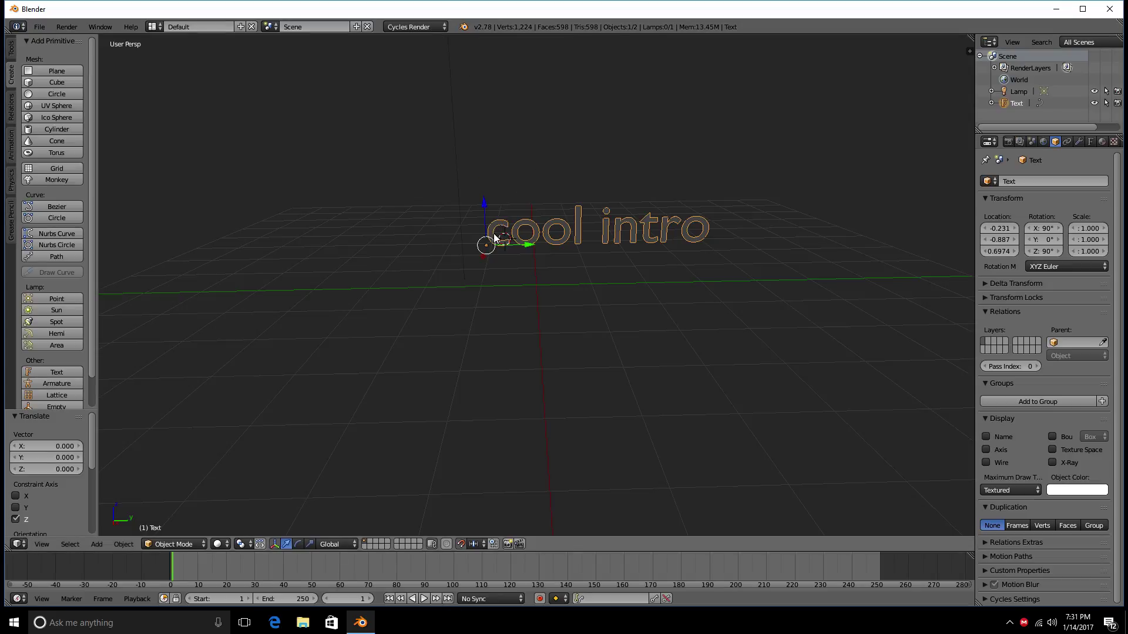
{"action": "key", "text": "g"}
{"action": "key", "text": "z"}
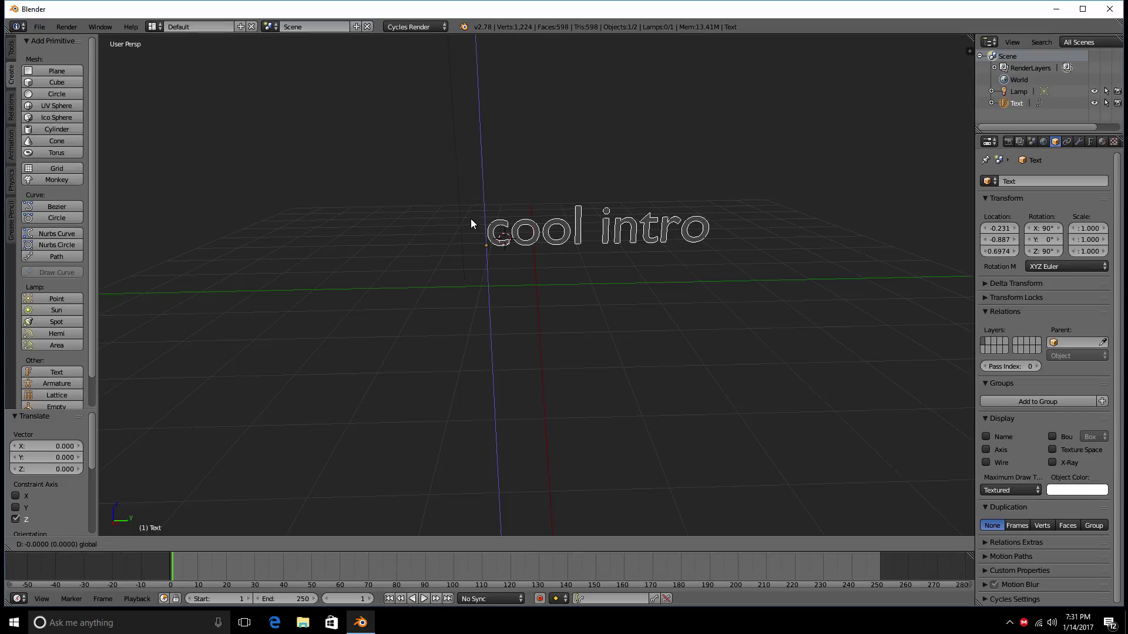
{"action": "right_click", "coordinate": [469, 211]}
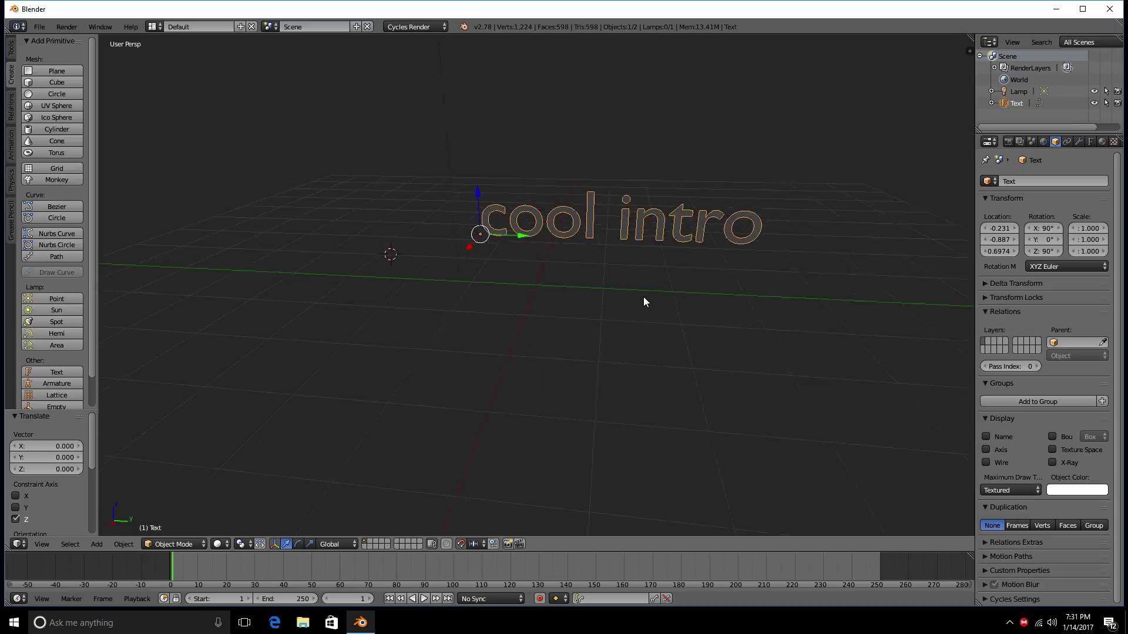
{"action": "mouse_move", "coordinate": [643, 297]}
{"action": "middle_mouse_down"}
{"action": "mouse_move", "coordinate": [526, 278]}
{"action": "mouse_move", "coordinate": [734, 284]}
{"action": "mouse_move", "coordinate": [640, 284]}
{"action": "mouse_move", "coordinate": [759, 301]}
{"action": "mouse_move", "coordinate": [650, 275]}
{"action": "mouse_move", "coordinate": [659, 287]}
{"action": "middle_mouse_up"}
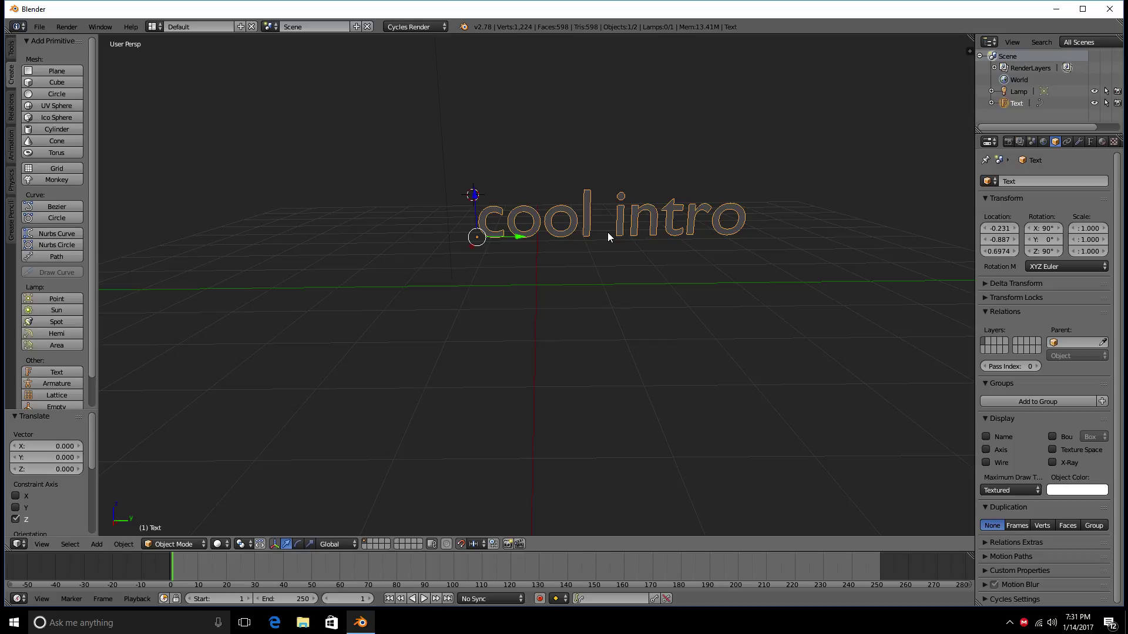
{"action": "middle_click_drag", "start_coordinate": [848, 276], "coordinate": [843, 275]}
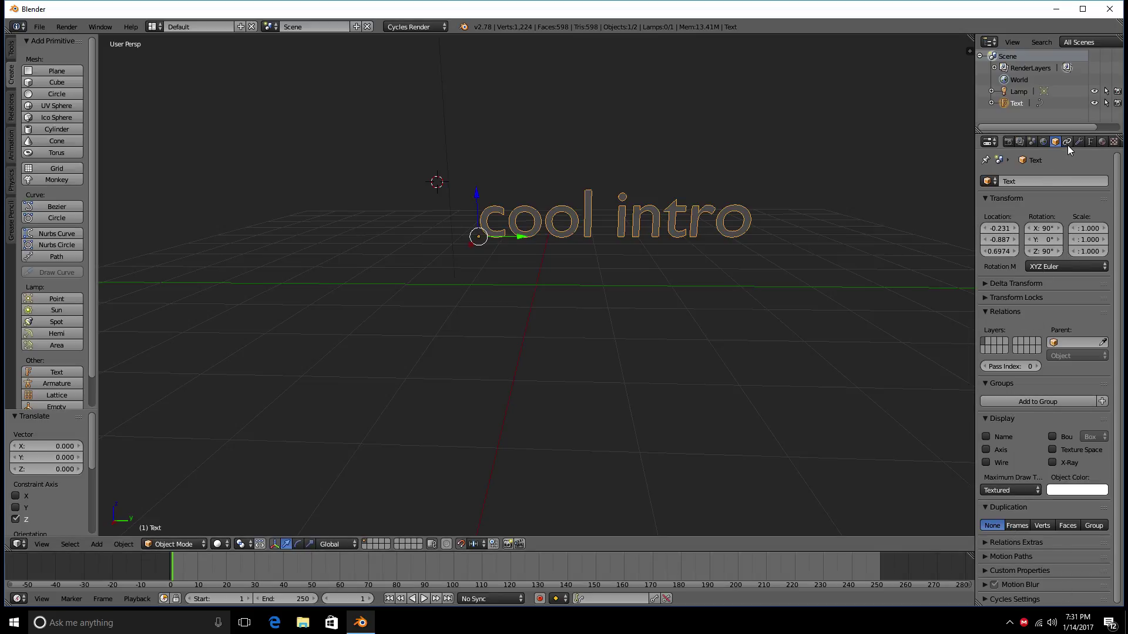
Step: Show the text's Font data tab and review its Geometry, Font and Paragraph panels
{"action": "left_click", "coordinate": [1089, 143]}
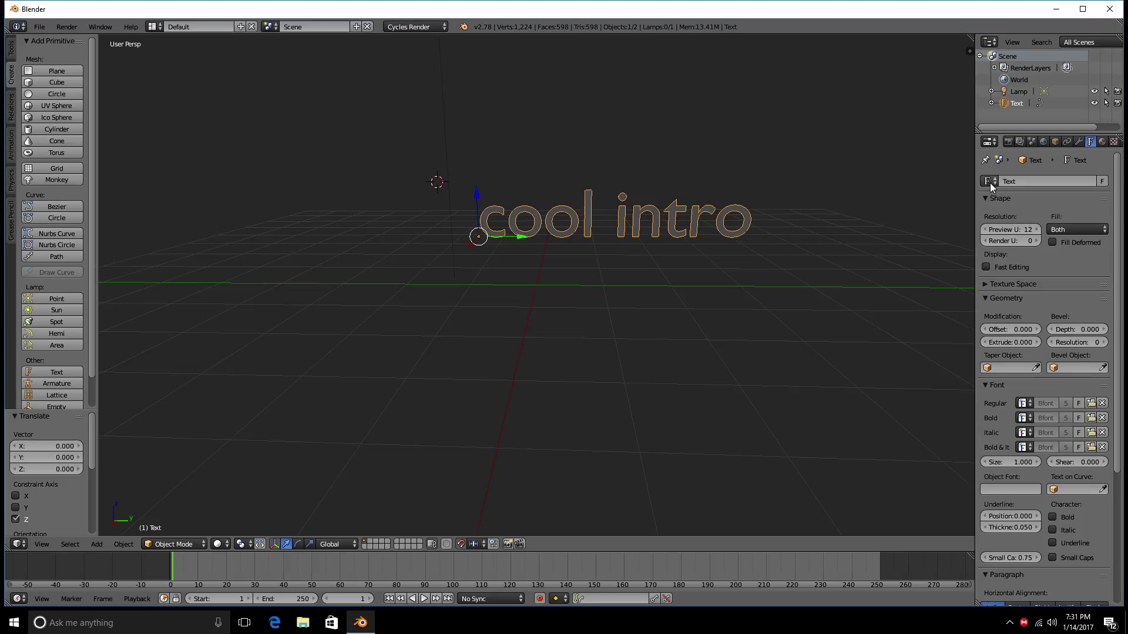
{"action": "scroll", "coordinate": [1009, 280], "scroll_direction": "down", "scroll_amount": 1}
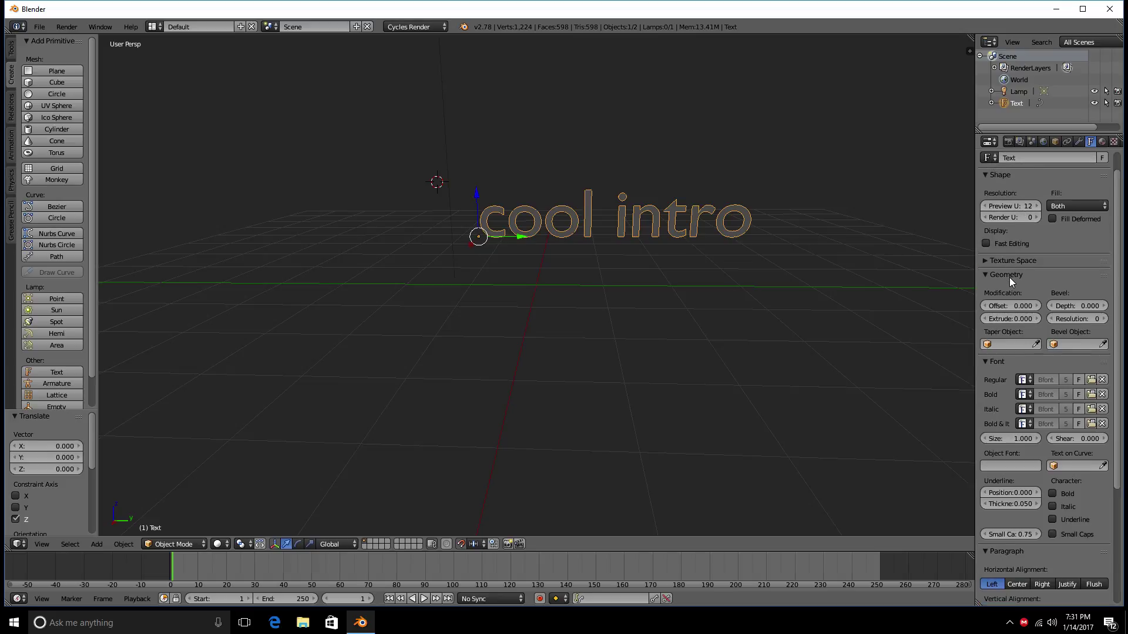
{"action": "scroll", "coordinate": [1009, 277], "scroll_direction": "down", "scroll_amount": 7}
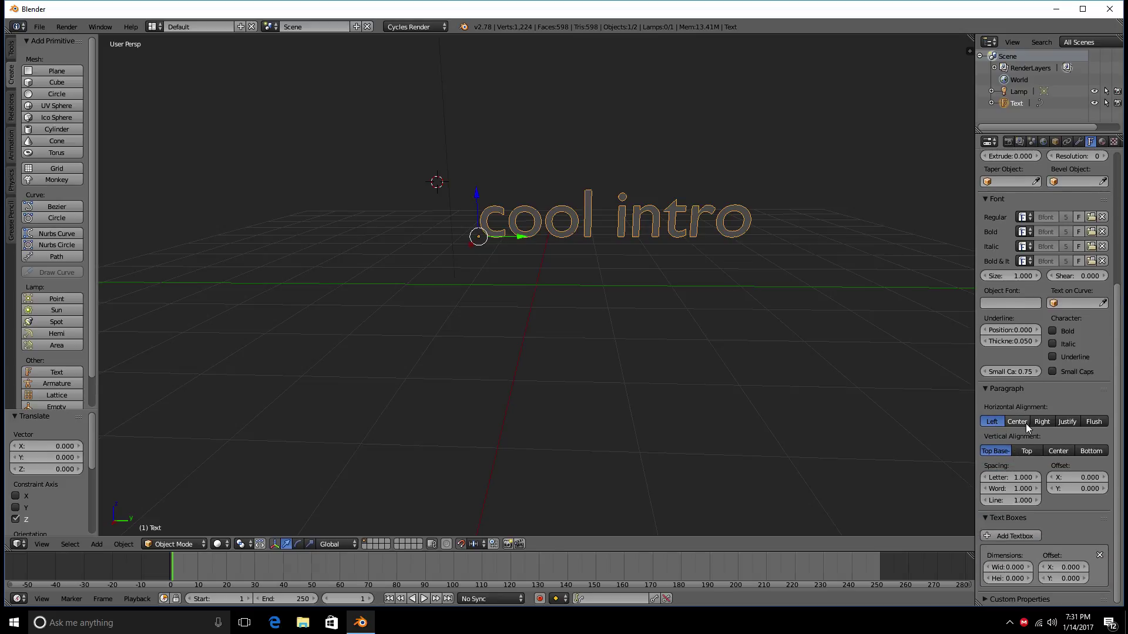
{"action": "scroll", "coordinate": [1066, 259], "scroll_direction": "up", "scroll_amount": 1}
{"action": "scroll", "coordinate": [1075, 268], "scroll_direction": "up", "scroll_amount": 1}
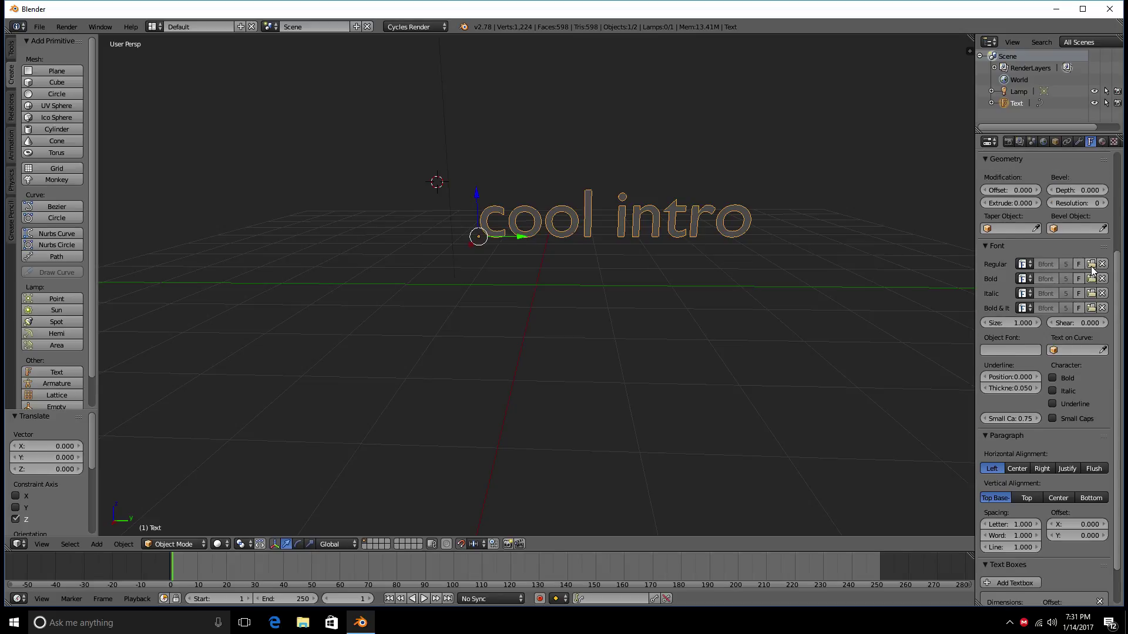
{"action": "left_click", "coordinate": [1091, 265]}
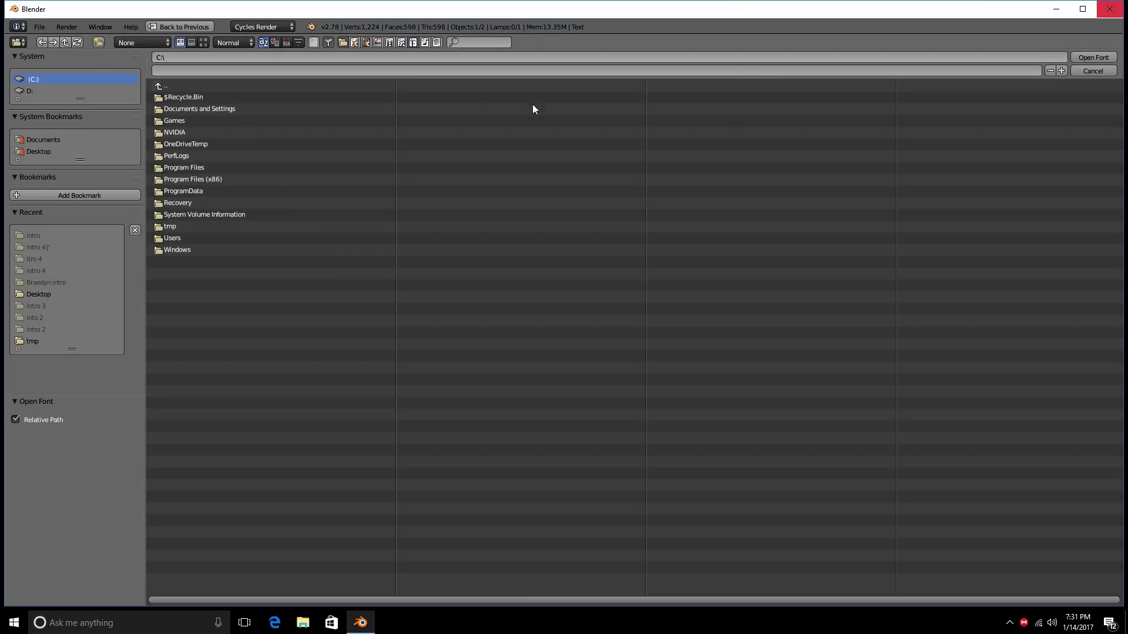
{"action": "left_click", "coordinate": [1087, 69]}
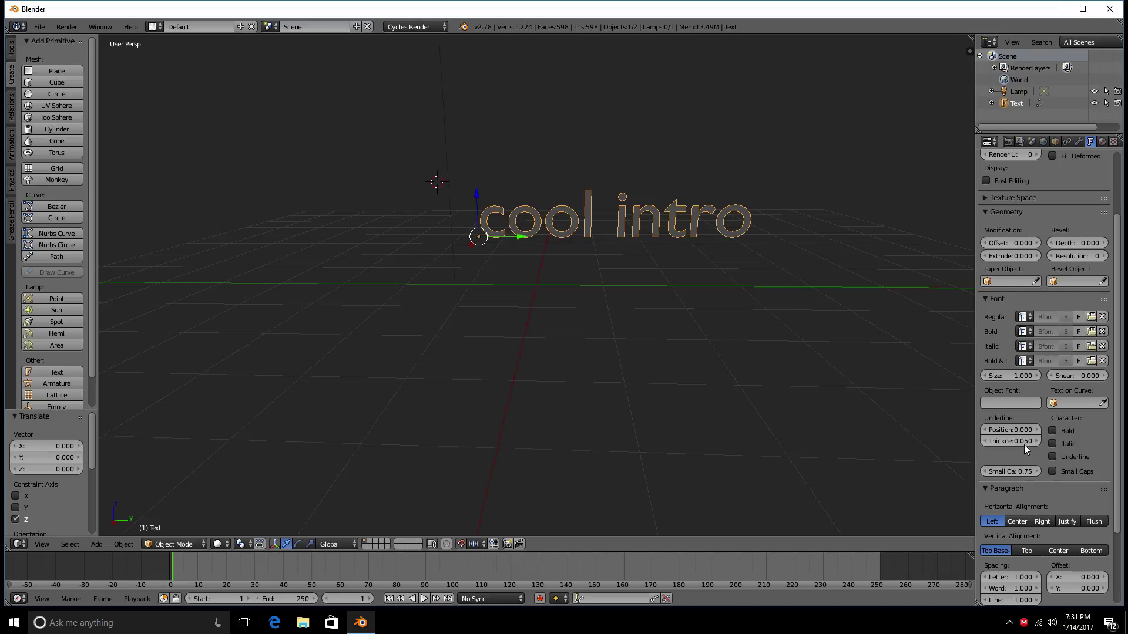
Step: Raise the text's Geometry Extrude value through 0.088 and 0.126 to 0.129
{"action": "scroll", "coordinate": [1008, 285], "scroll_direction": "up", "scroll_amount": 1}
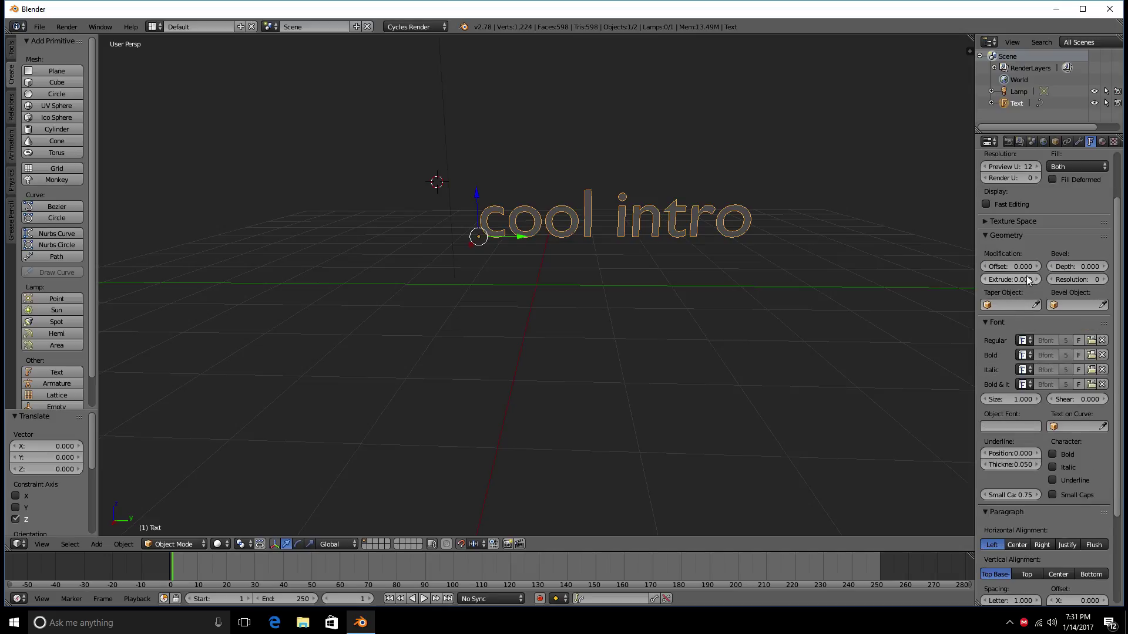
{"action": "middle_click_drag", "start_coordinate": [861, 259], "coordinate": [938, 287]}
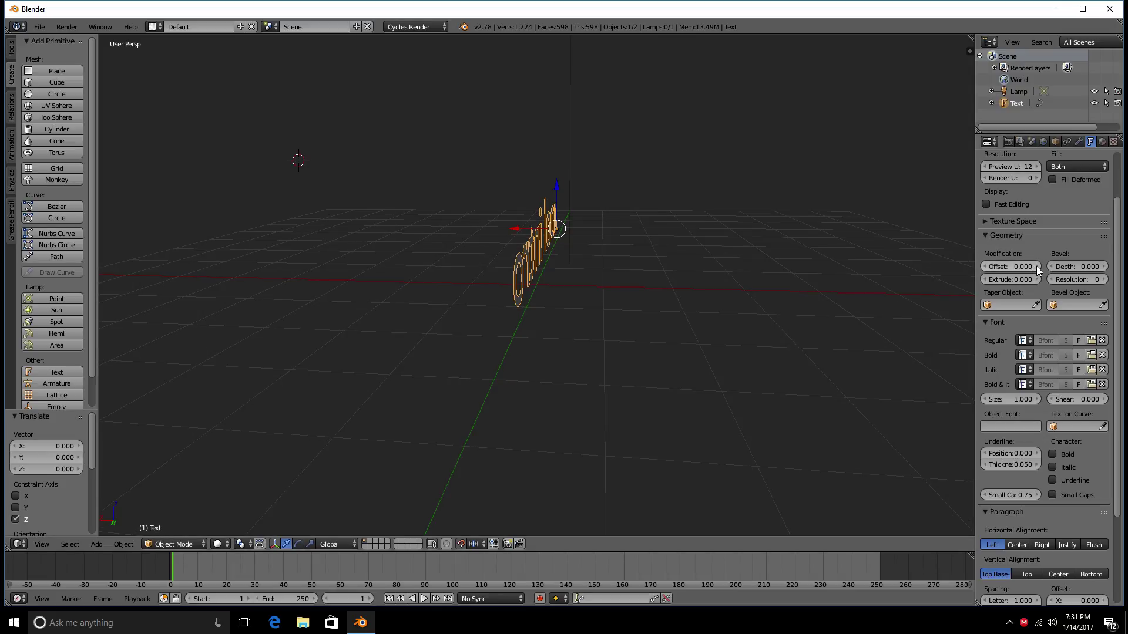
{"action": "left_click", "coordinate": [1035, 280]}
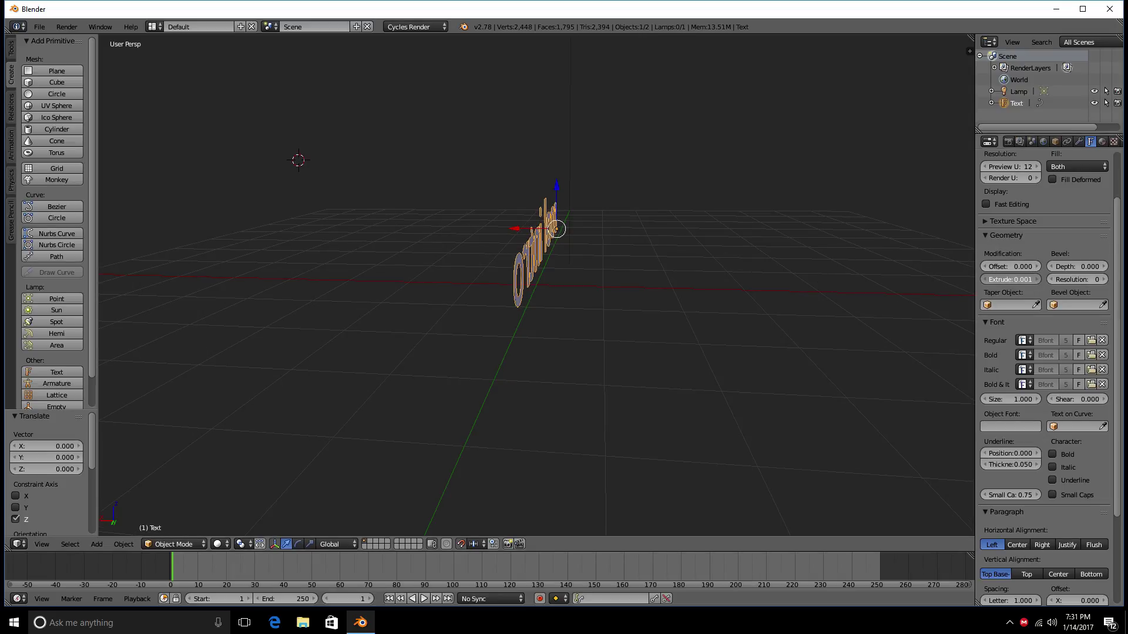
{"action": "left_click_drag", "start_coordinate": [1010, 280], "coordinate": [1052, 279]}
{"action": "middle_click_drag", "start_coordinate": [646, 266], "coordinate": [693, 276]}
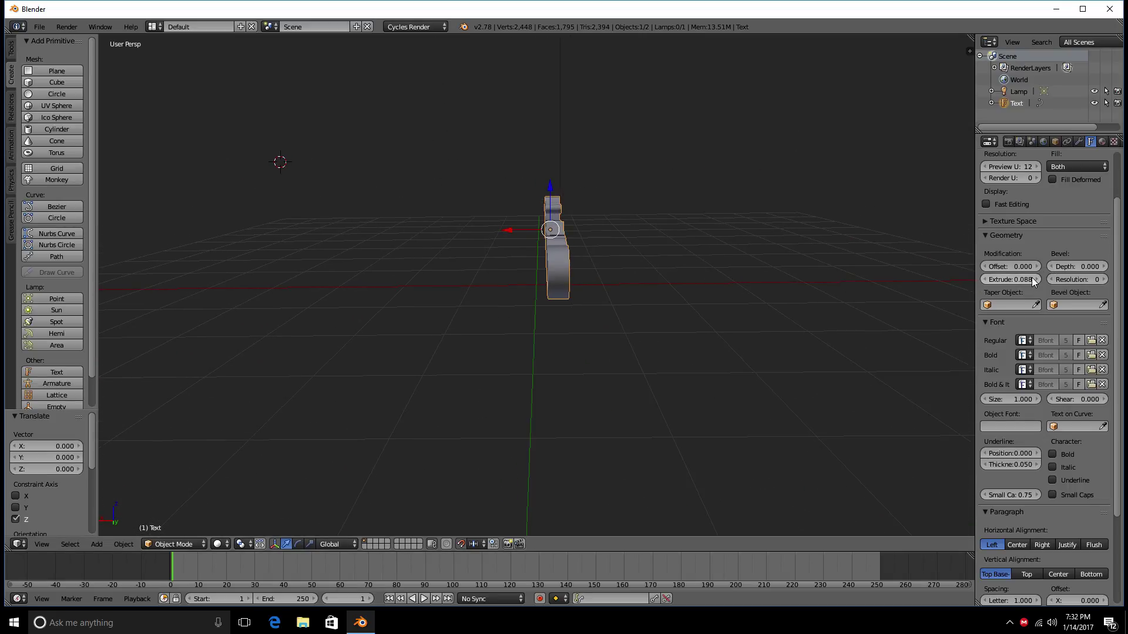
{"action": "left_click_drag", "start_coordinate": [1010, 279], "coordinate": [1038, 280]}
{"action": "middle_click_drag", "start_coordinate": [693, 235], "coordinate": [773, 237]}
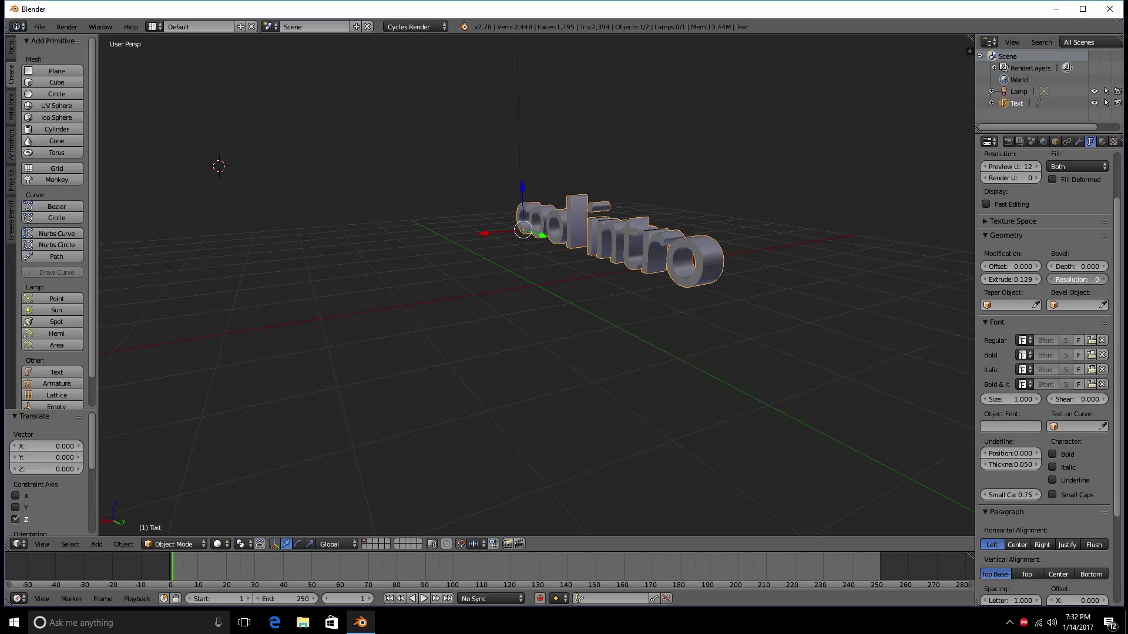
Step: Set the bevel Depth to 0.028 after trying 0.151 and near zero
{"action": "middle_click_drag", "start_coordinate": [822, 309], "coordinate": [764, 314]}
{"action": "mouse_move", "coordinate": [1071, 268]}
{"action": "left_mouse_down"}
{"action": "mouse_move", "coordinate": [1087, 267]}
{"action": "mouse_move", "coordinate": [1072, 270]}
{"action": "left_mouse_up"}
{"action": "middle_click_drag", "start_coordinate": [958, 279], "coordinate": [919, 280]}
{"action": "left_click_drag", "start_coordinate": [1055, 270], "coordinate": [1092, 271]}
{"action": "middle_click_drag", "start_coordinate": [722, 329], "coordinate": [646, 370]}
{"action": "left_click_drag", "start_coordinate": [1079, 266], "coordinate": [1041, 266]}
{"action": "mouse_move", "coordinate": [810, 282]}
{"action": "middle_mouse_down"}
{"action": "mouse_move", "coordinate": [647, 274]}
{"action": "mouse_move", "coordinate": [788, 280]}
{"action": "middle_mouse_up"}
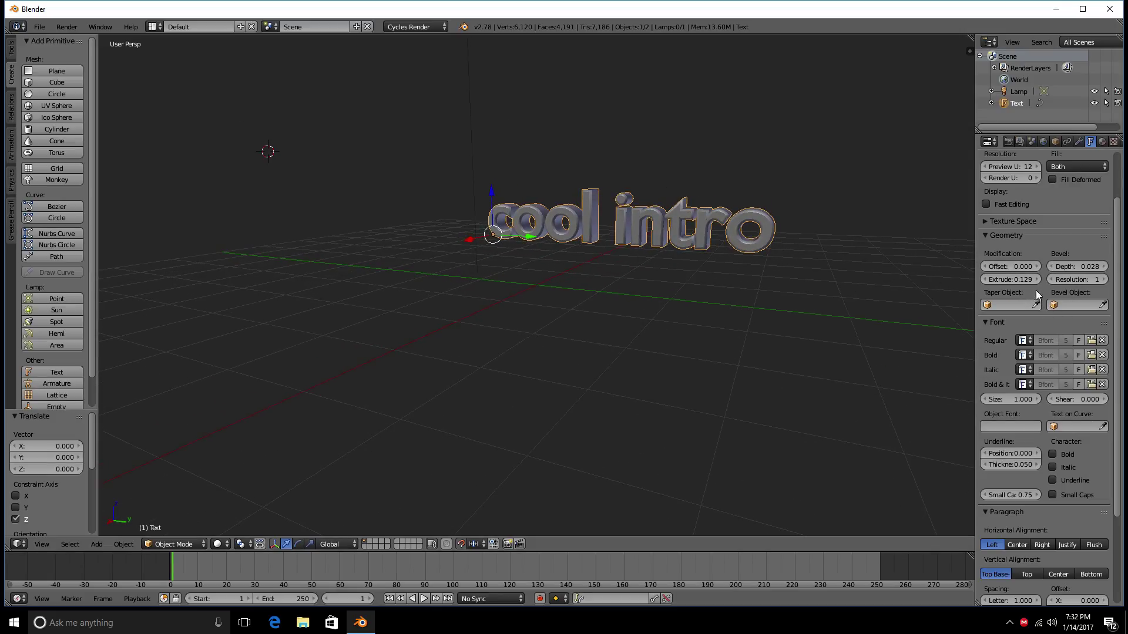
{"action": "scroll", "coordinate": [1034, 334], "scroll_direction": "down", "scroll_amount": 1}
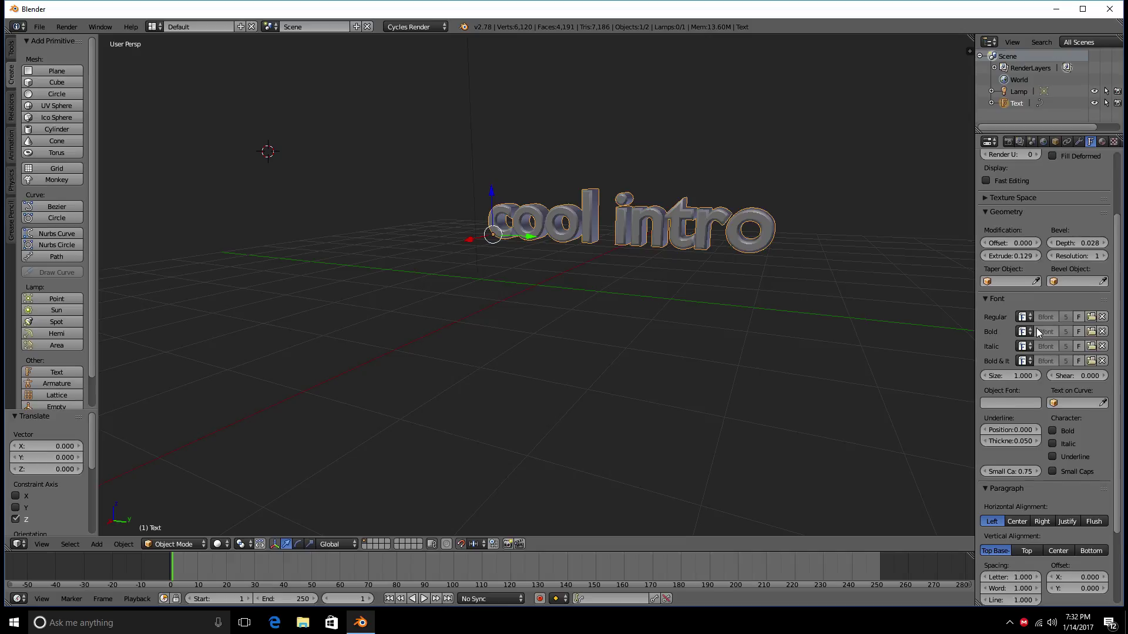
{"action": "scroll", "coordinate": [1036, 329], "scroll_direction": "down", "scroll_amount": 4}
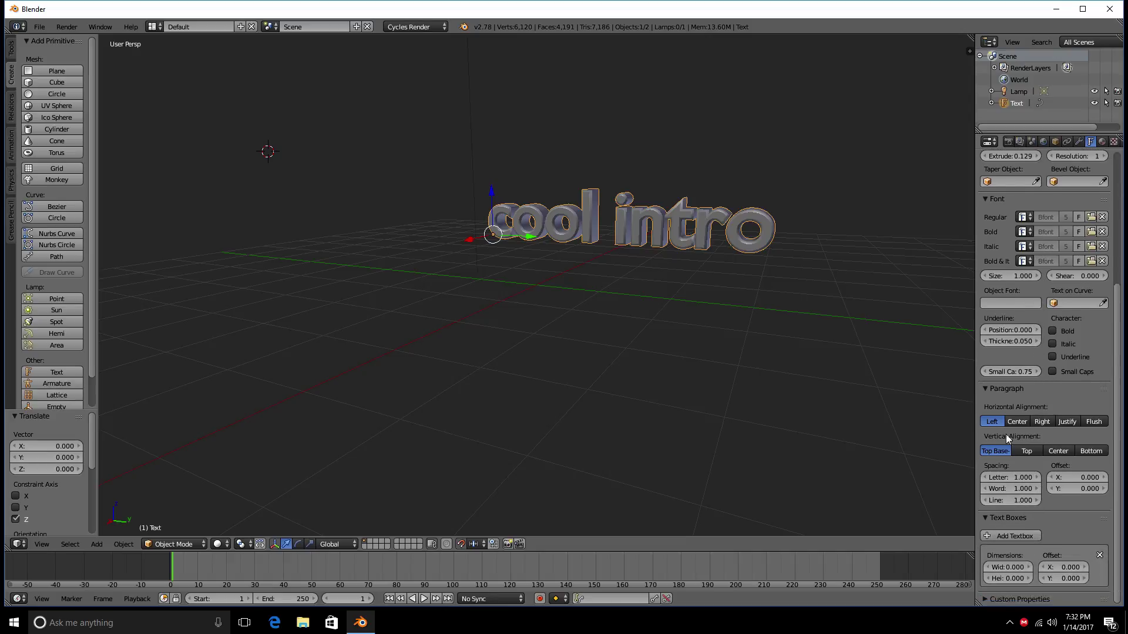
{"action": "scroll", "coordinate": [992, 364], "scroll_direction": "up", "scroll_amount": 8}
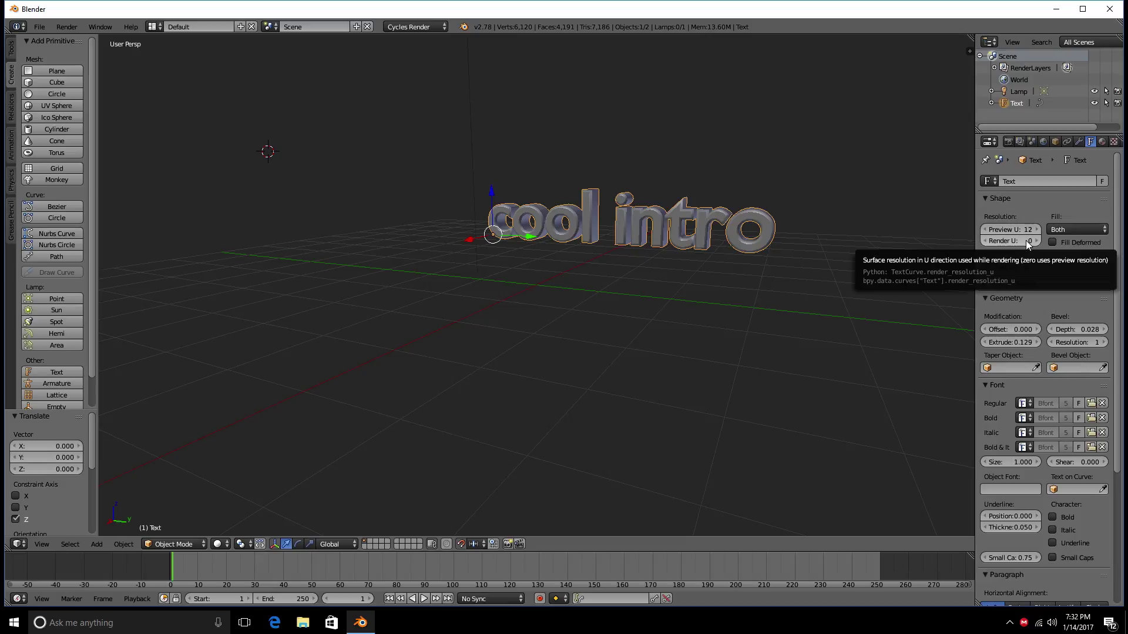
{"action": "left_click", "coordinate": [985, 299]}
{"action": "left_click", "coordinate": [986, 300]}
{"action": "left_click", "coordinate": [986, 284]}
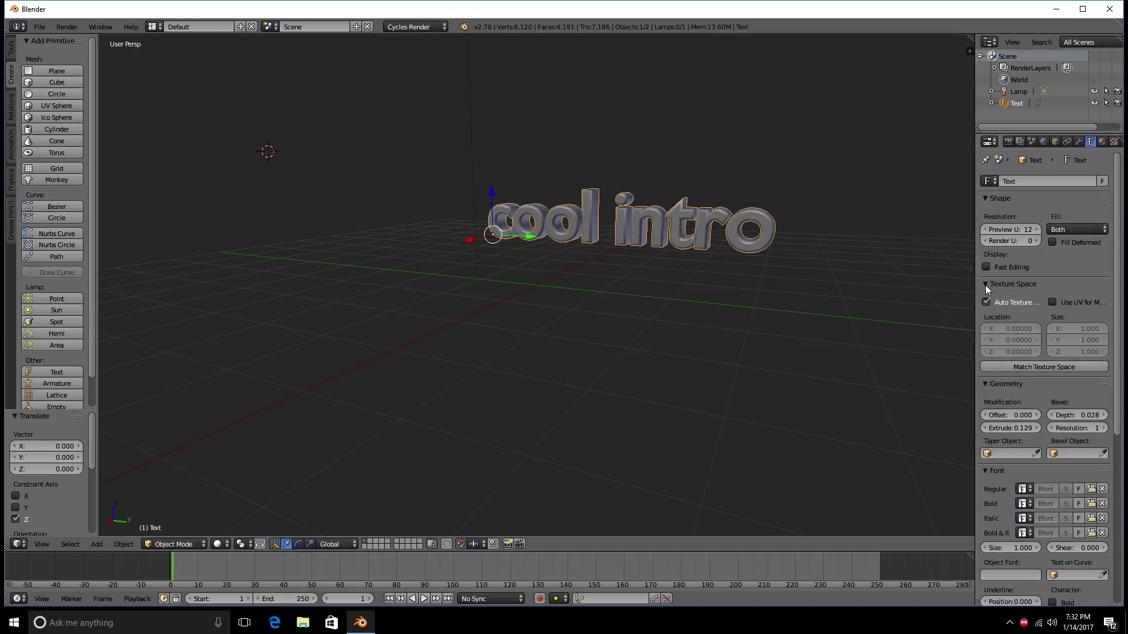
{"action": "left_click", "coordinate": [985, 285]}
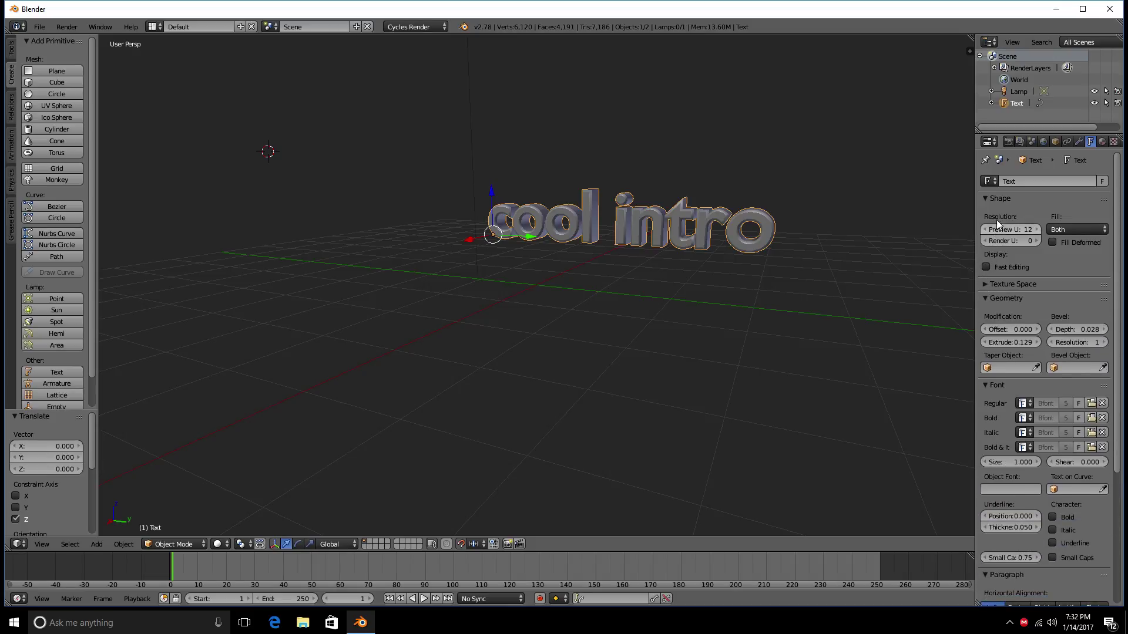
{"action": "left_click", "coordinate": [1056, 142]}
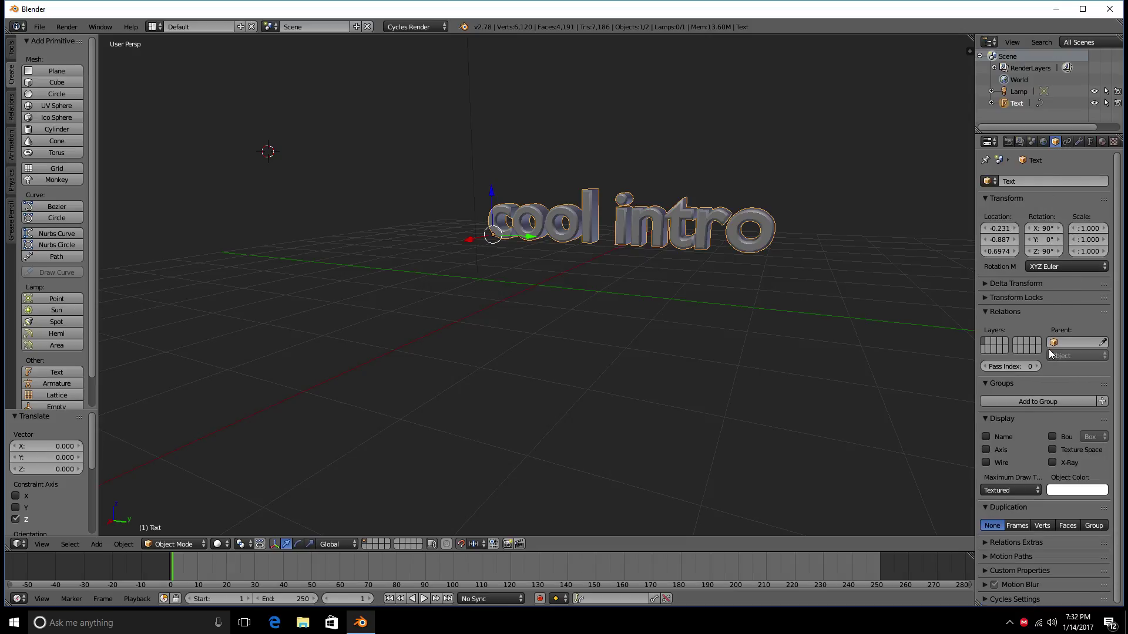
{"action": "left_click", "coordinate": [1090, 142]}
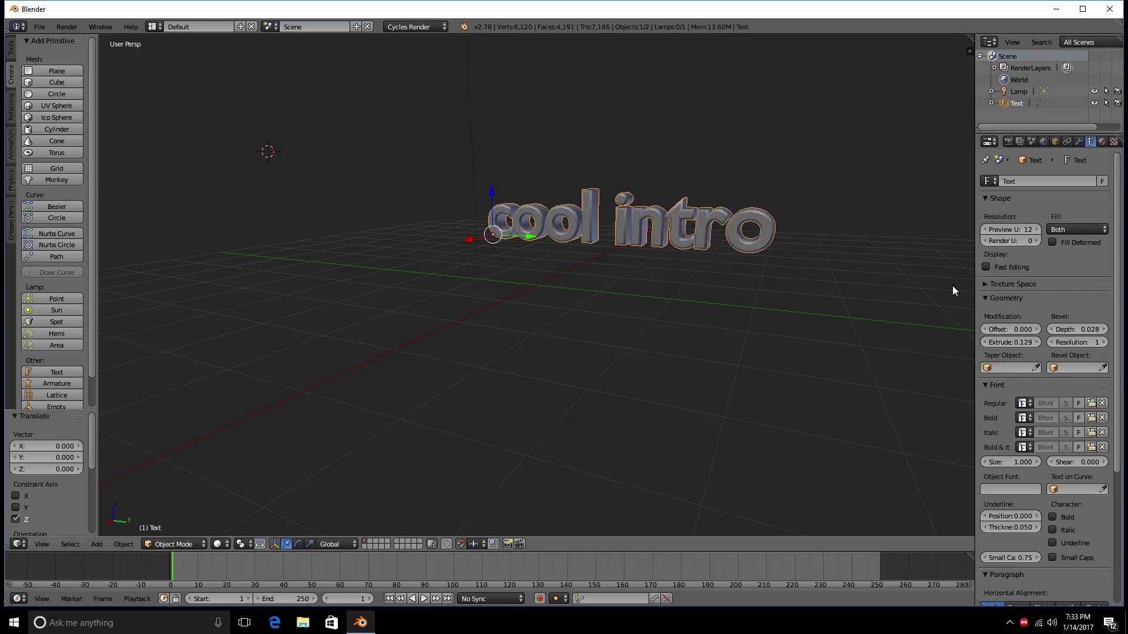
{"action": "middle_click_drag", "start_coordinate": [953, 285], "coordinate": [859, 283]}
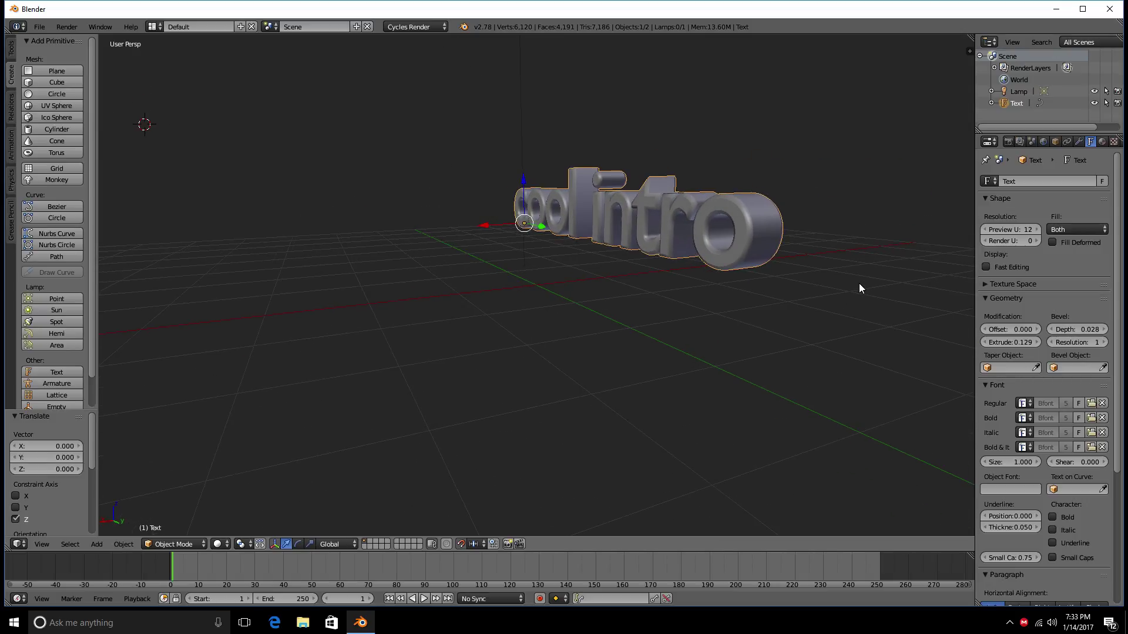
{"action": "left_click", "coordinate": [1075, 326]}
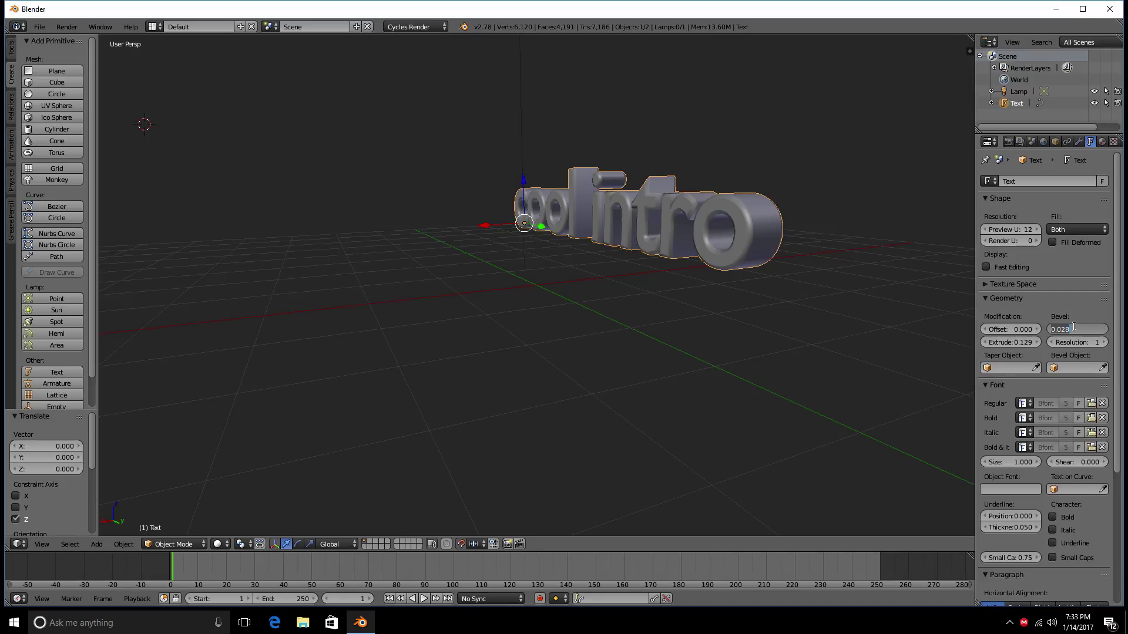
{"action": "key", "text": "Return"}
{"action": "scroll", "coordinate": [881, 329], "scroll_direction": "down", "scroll_amount": 1}
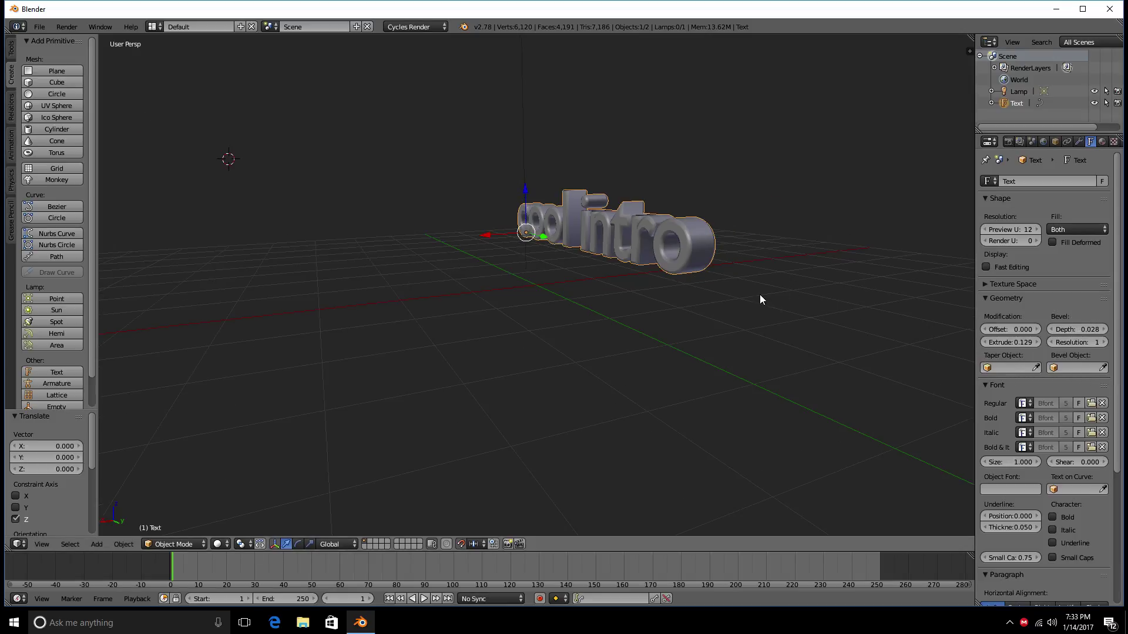
{"action": "middle_click_drag", "start_coordinate": [760, 295], "coordinate": [911, 352]}
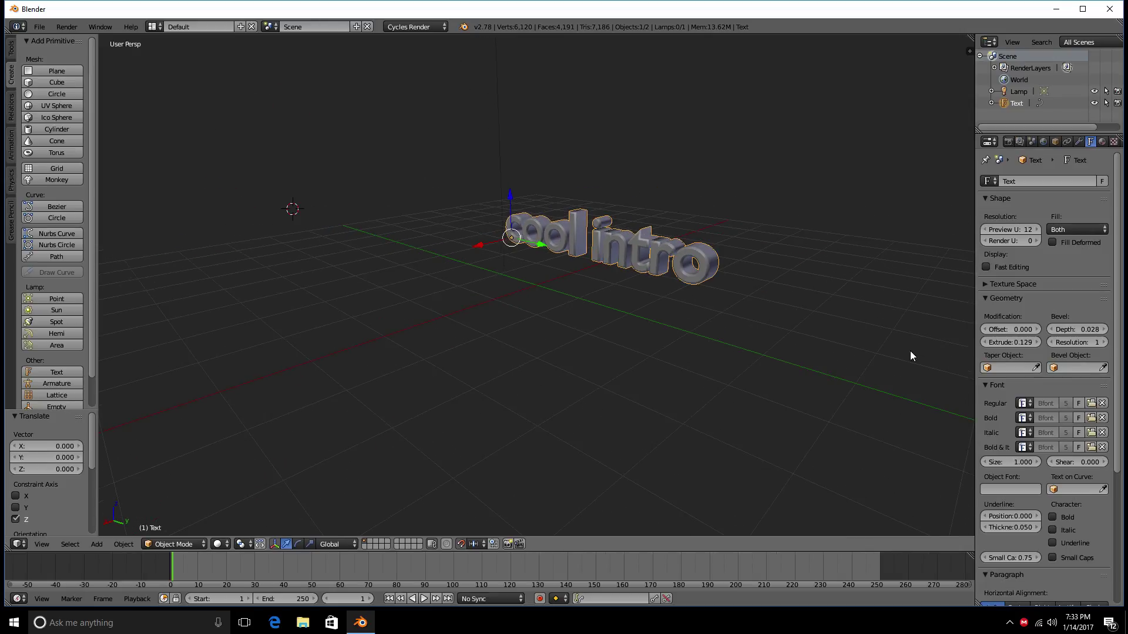
{"action": "scroll", "coordinate": [893, 355], "scroll_direction": "up", "scroll_amount": 1}
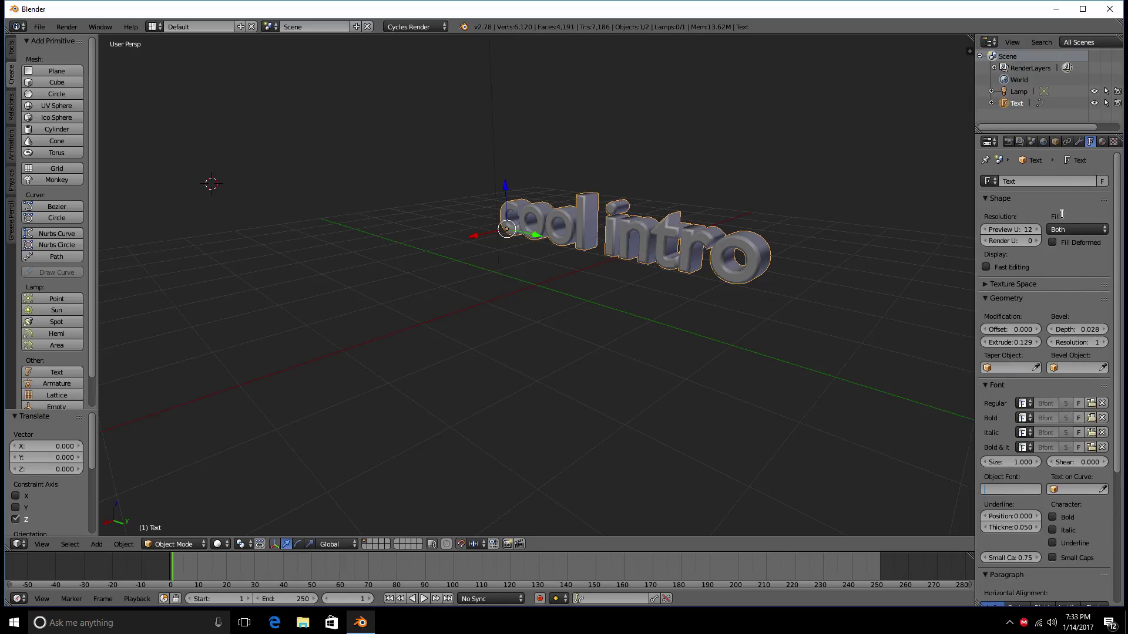
Step: Create a new material, Material.001, for the text and tint its surface pale green
{"action": "left_click", "coordinate": [1102, 142]}
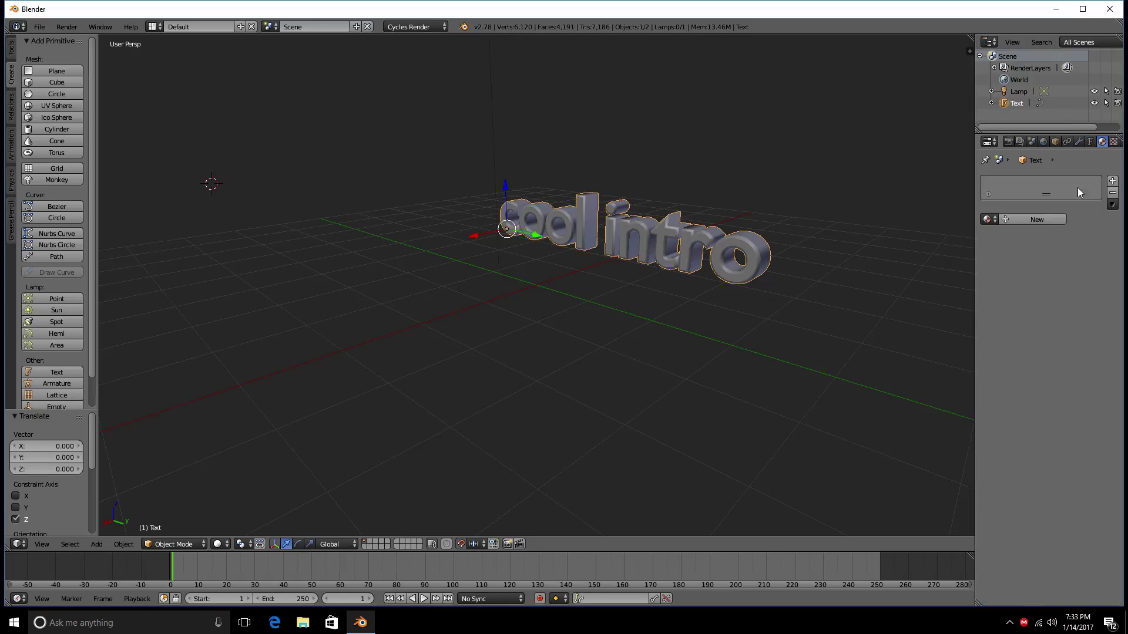
{"action": "left_click", "coordinate": [1016, 217]}
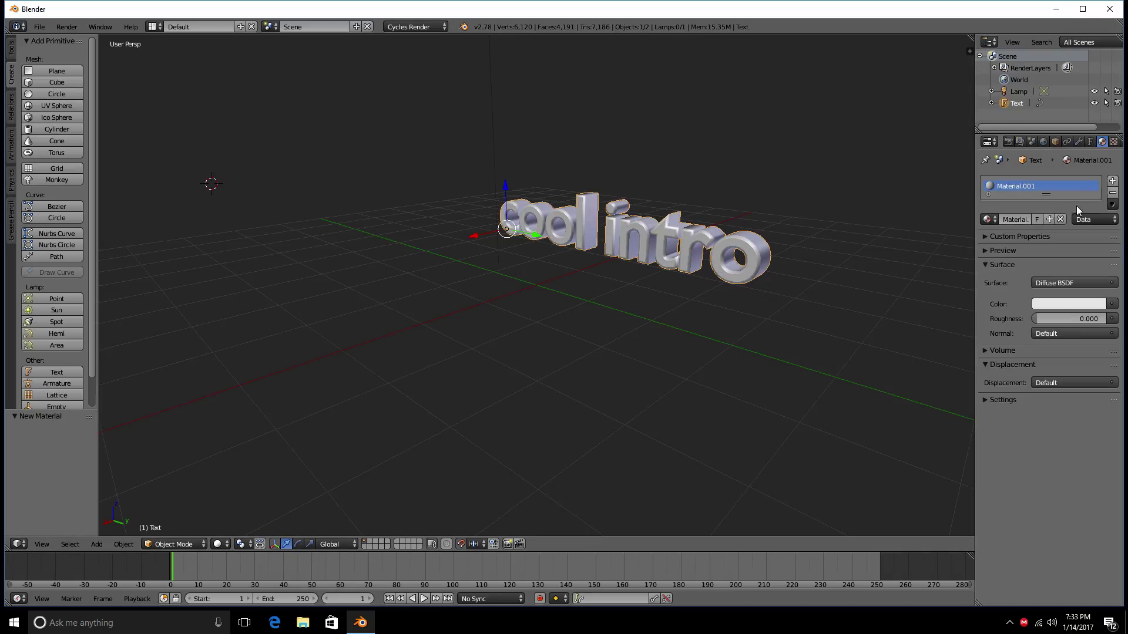
{"action": "left_click", "coordinate": [1049, 301]}
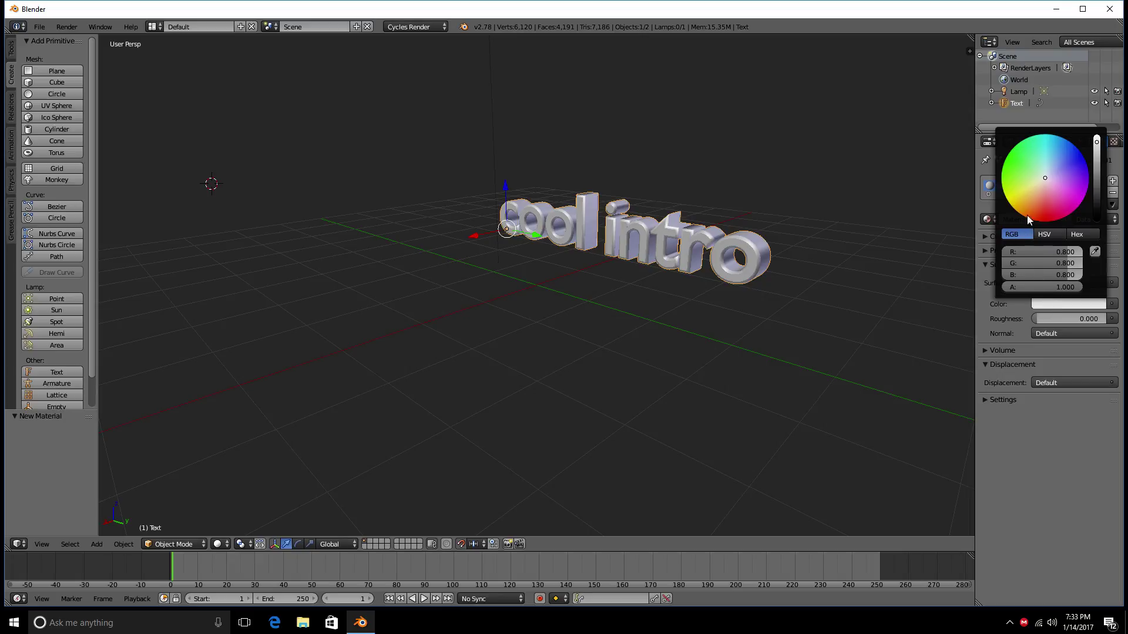
{"action": "mouse_move", "coordinate": [1027, 215]}
{"action": "left_mouse_down"}
{"action": "mouse_move", "coordinate": [1044, 176]}
{"action": "mouse_move", "coordinate": [1008, 167]}
{"action": "mouse_move", "coordinate": [1025, 148]}
{"action": "mouse_move", "coordinate": [1009, 170]}
{"action": "mouse_move", "coordinate": [1014, 161]}
{"action": "left_mouse_up"}
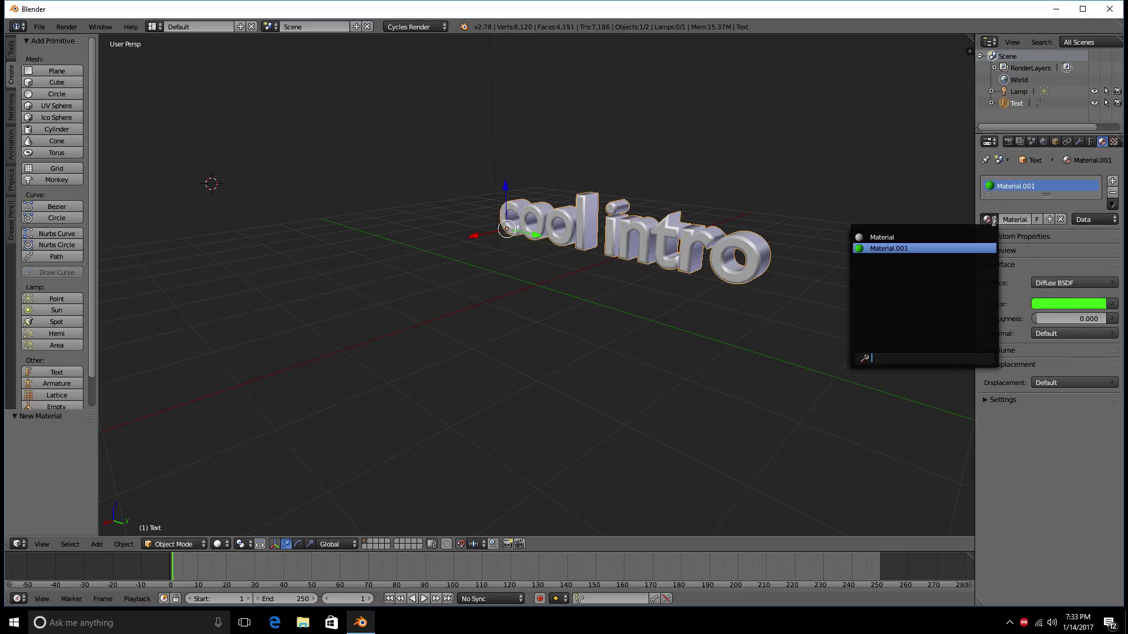
Step: Switch back to Material.001 and darken its surface colour to black
{"action": "left_click", "coordinate": [908, 237]}
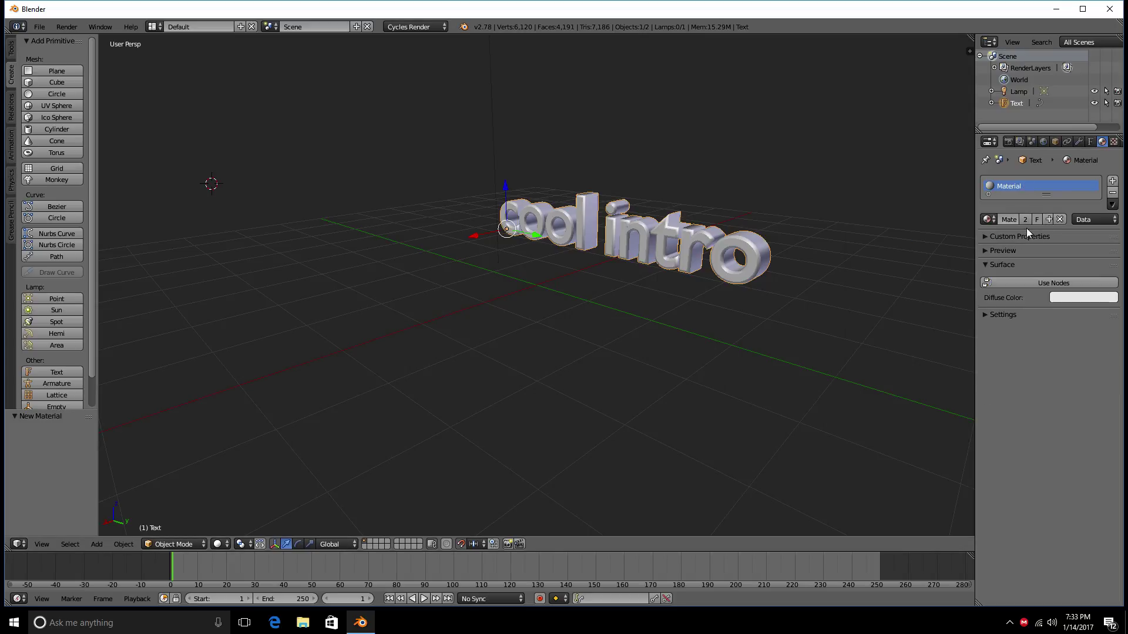
{"action": "left_click", "coordinate": [988, 220]}
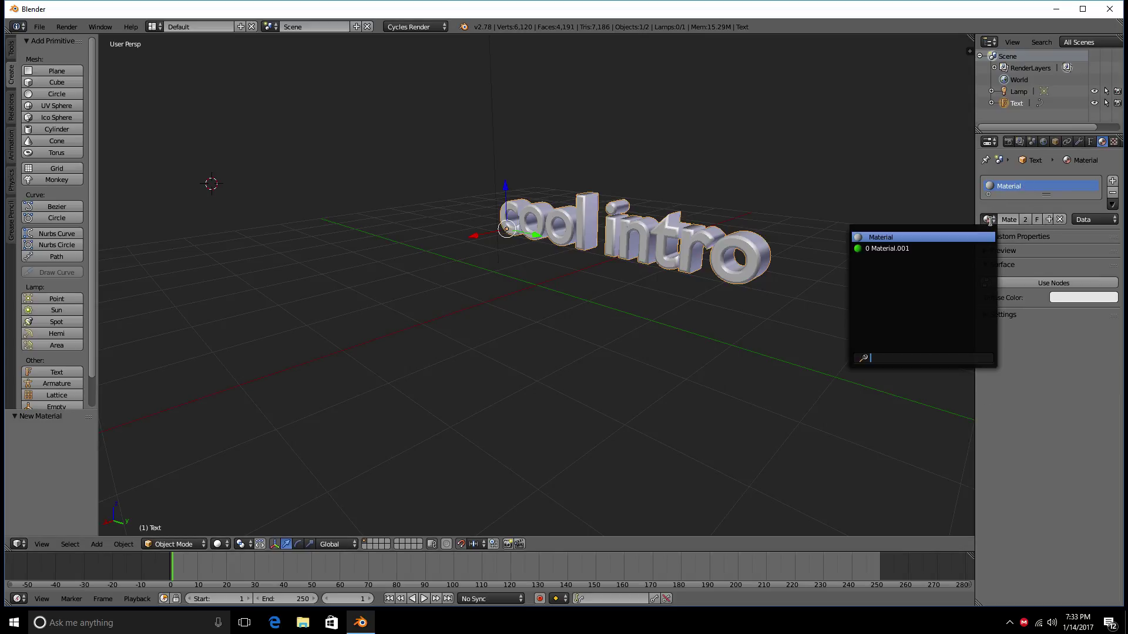
{"action": "left_click", "coordinate": [926, 249]}
{"action": "left_click", "coordinate": [1068, 304]}
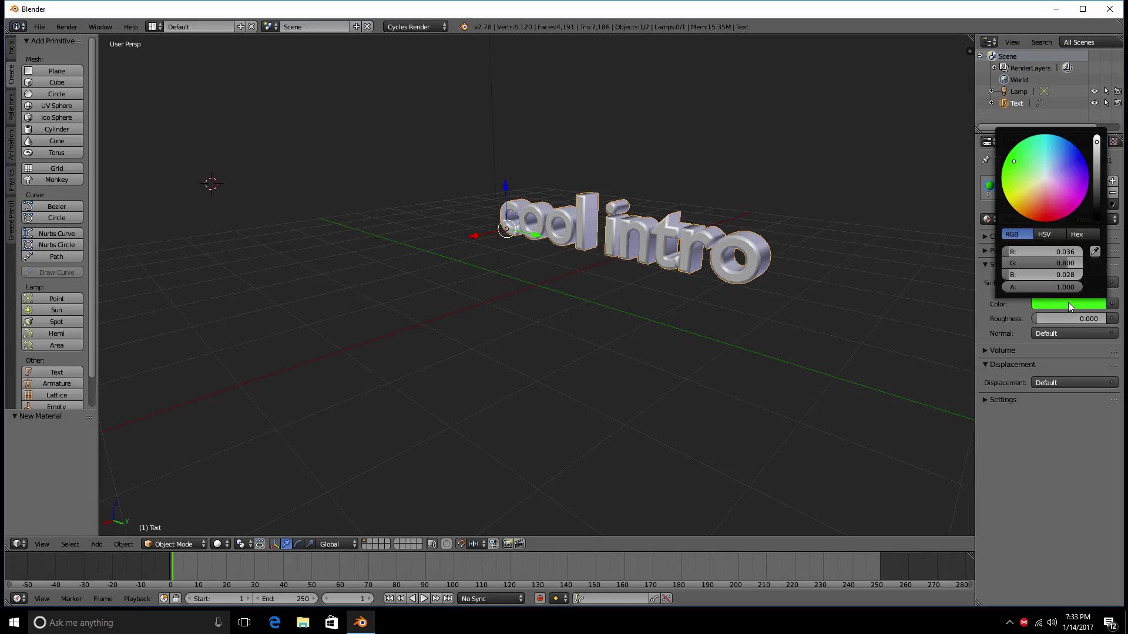
{"action": "left_click", "coordinate": [1053, 186]}
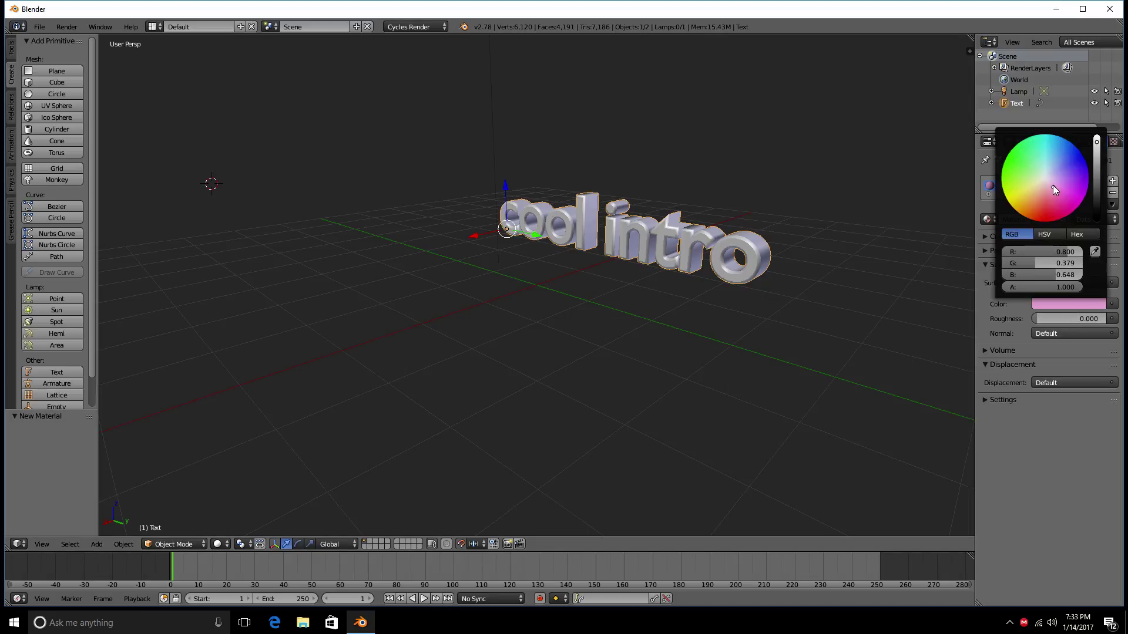
{"action": "left_click", "coordinate": [1096, 137]}
{"action": "left_click_drag", "start_coordinate": [1096, 137], "coordinate": [1096, 220]}
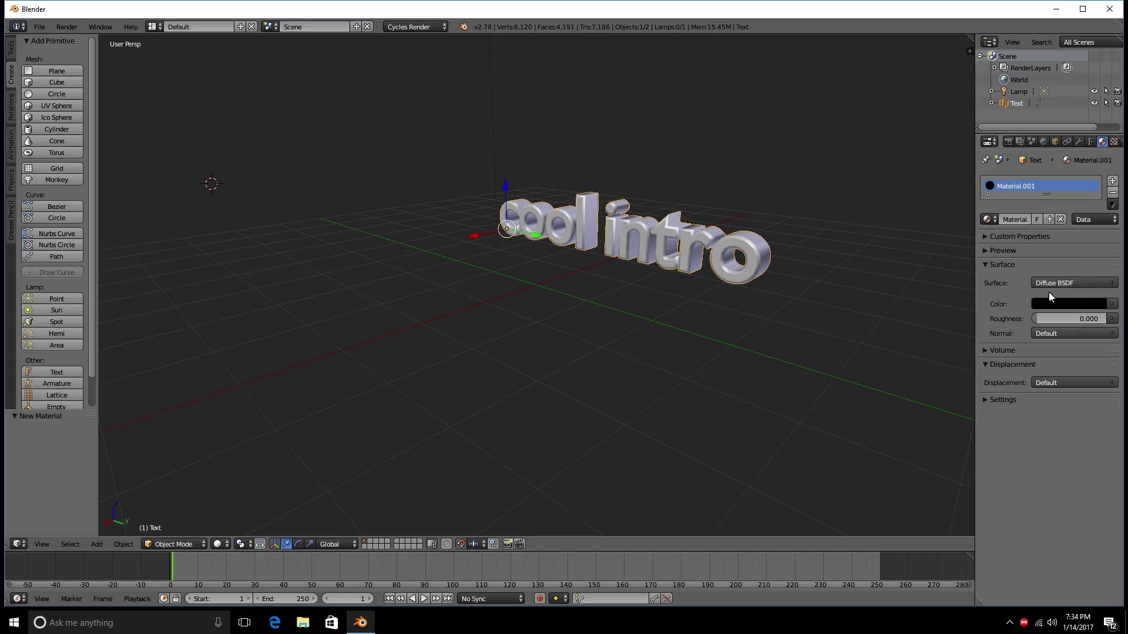
Step: Assign the existing Material to the text and set its diffuse colour to cyan-blue (R 0, G 0.506, B 0.8)
{"action": "left_click", "coordinate": [987, 219]}
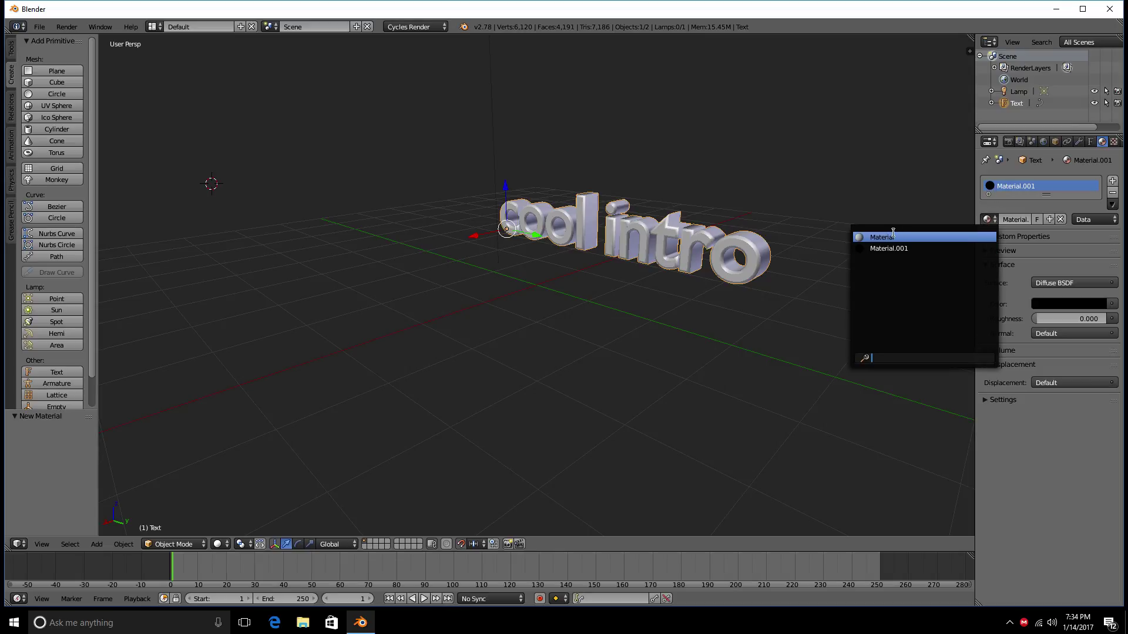
{"action": "left_click", "coordinate": [904, 232]}
{"action": "left_click", "coordinate": [1064, 297]}
{"action": "mouse_move", "coordinate": [1054, 197]}
{"action": "left_mouse_down"}
{"action": "mouse_move", "coordinate": [1021, 155]}
{"action": "mouse_move", "coordinate": [1075, 143]}
{"action": "mouse_move", "coordinate": [1064, 141]}
{"action": "left_mouse_up"}
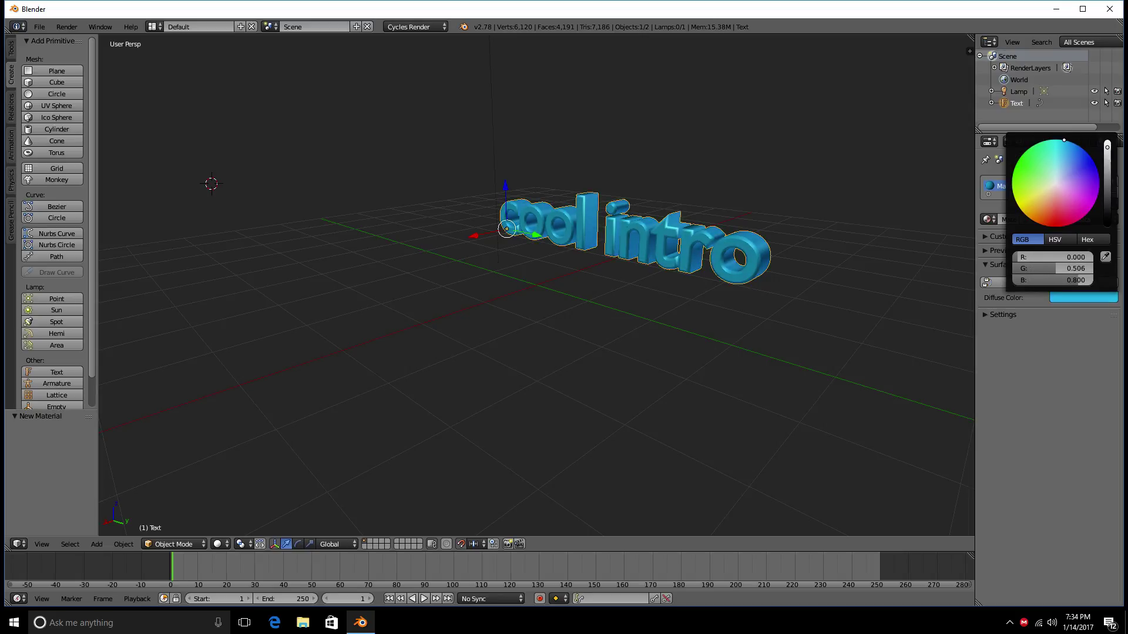
{"action": "middle_click_drag", "start_coordinate": [713, 176], "coordinate": [644, 220]}
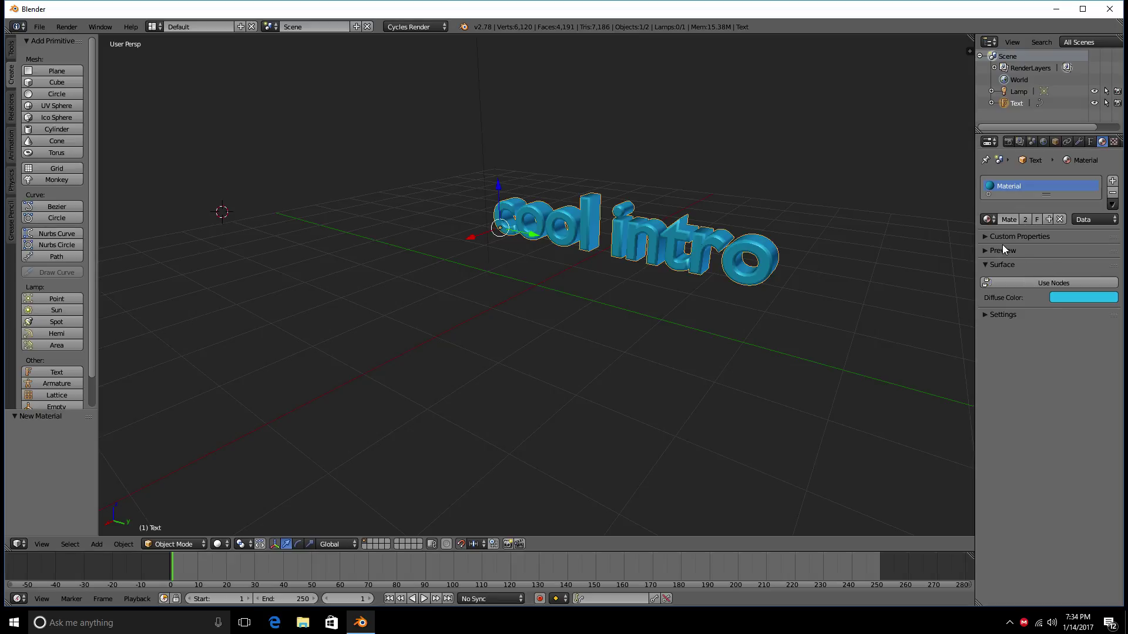
Step: Show and hide the material's Preview and Settings panels
{"action": "left_click", "coordinate": [985, 250]}
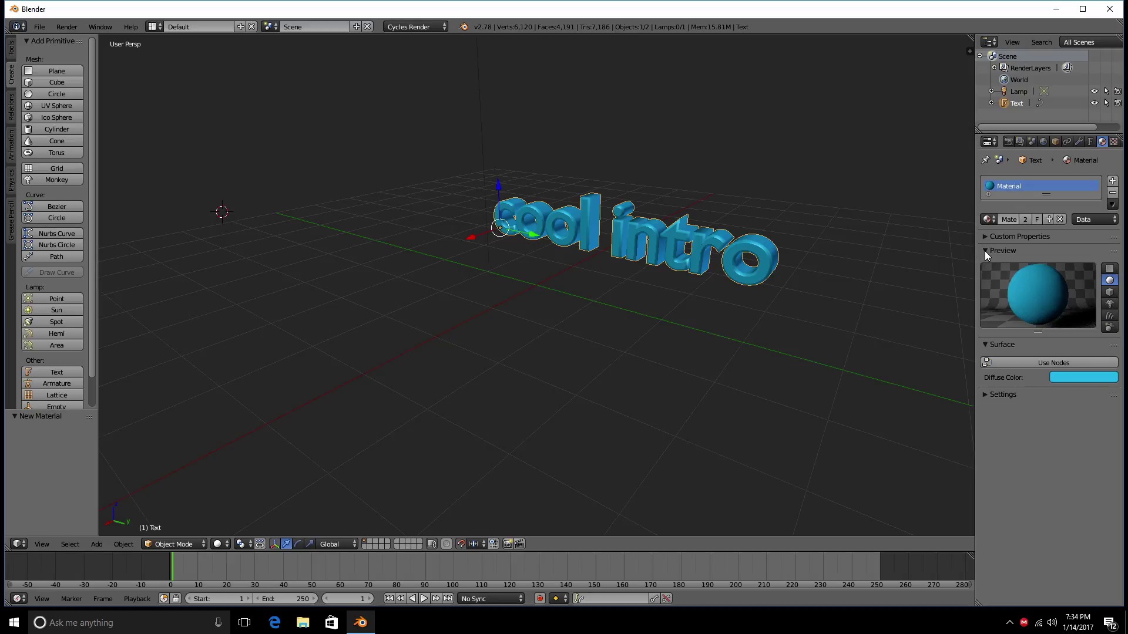
{"action": "left_click", "coordinate": [985, 250]}
{"action": "left_click", "coordinate": [985, 315]}
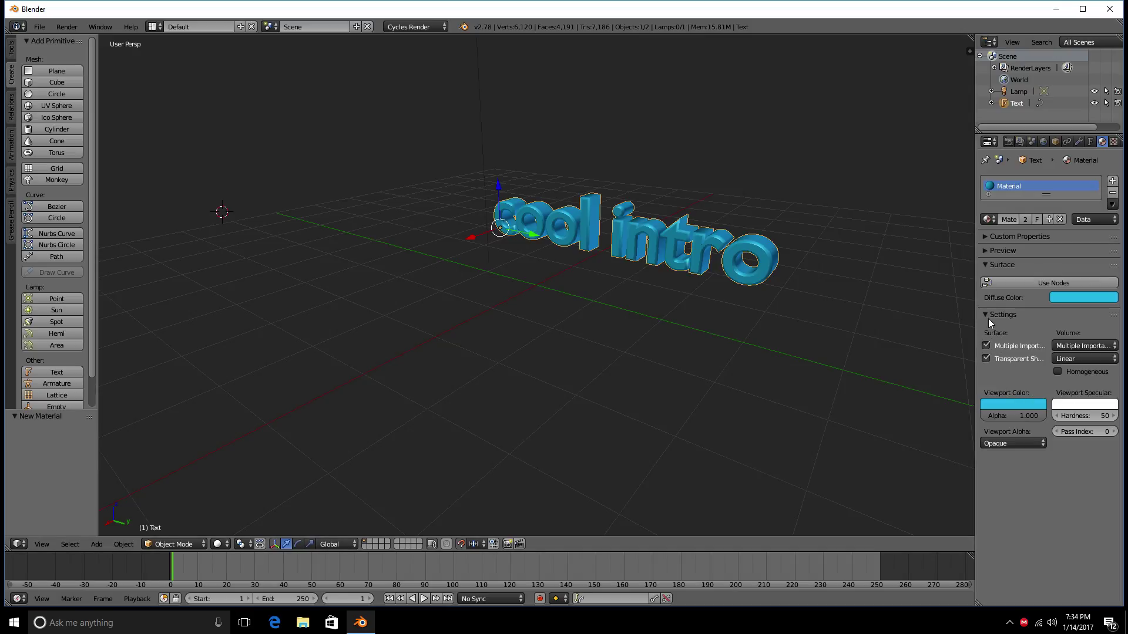
{"action": "left_click", "coordinate": [988, 315]}
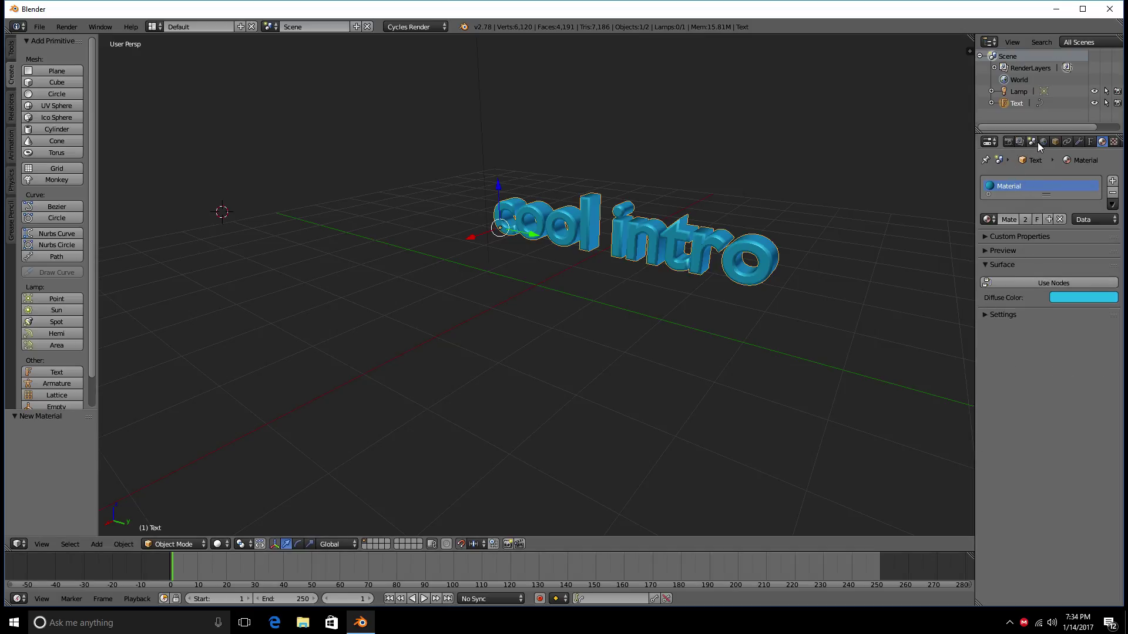
Step: Display the Render settings (1920×1080 at 50%, frames 1–250, 24 fps, PNG) with a front view of the text
{"action": "left_click", "coordinate": [1113, 142]}
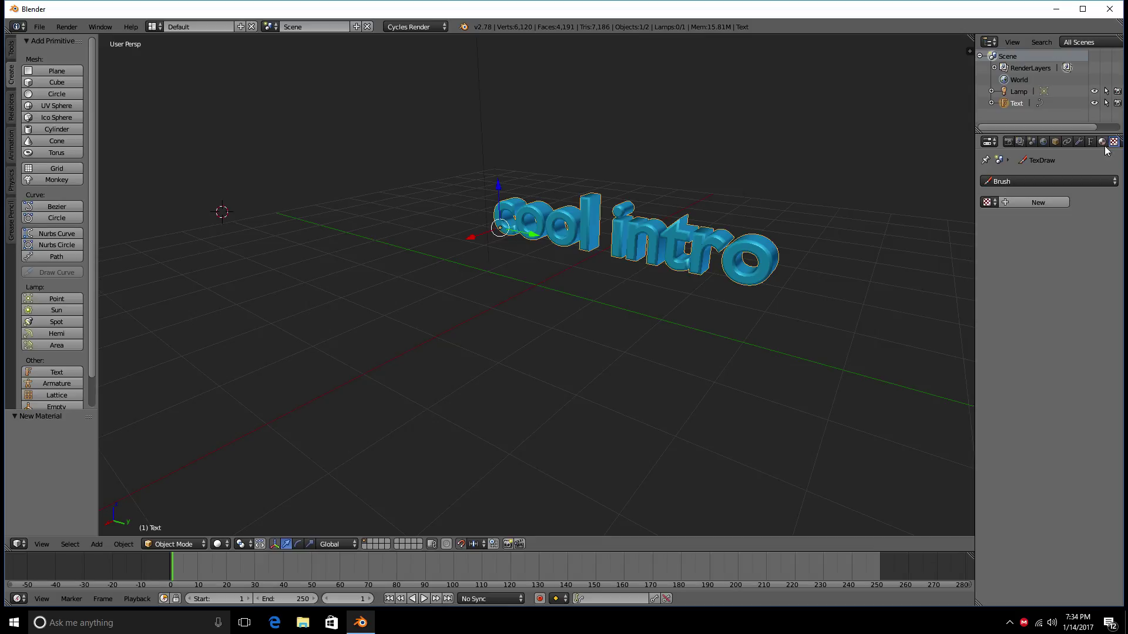
{"action": "left_click", "coordinate": [1054, 141]}
{"action": "left_click", "coordinate": [1032, 141]}
{"action": "left_click", "coordinate": [1020, 142]}
{"action": "left_click", "coordinate": [1008, 142]}
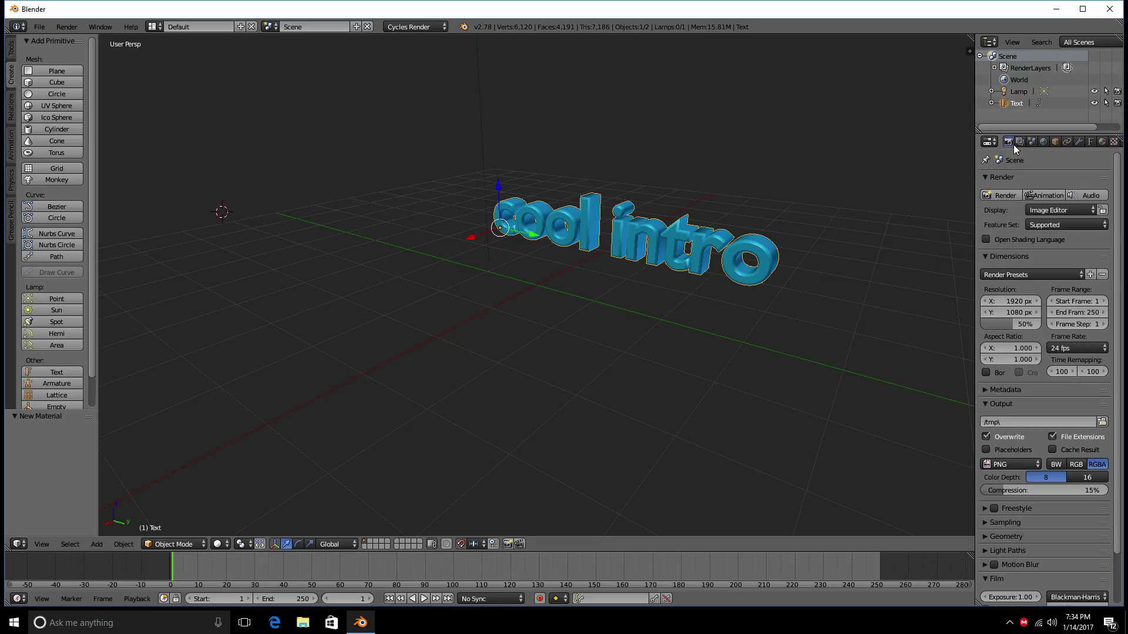
{"action": "middle_click_drag", "start_coordinate": [963, 200], "coordinate": [848, 226]}
{"action": "scroll", "coordinate": [622, 286], "scroll_direction": "down", "scroll_amount": 2}
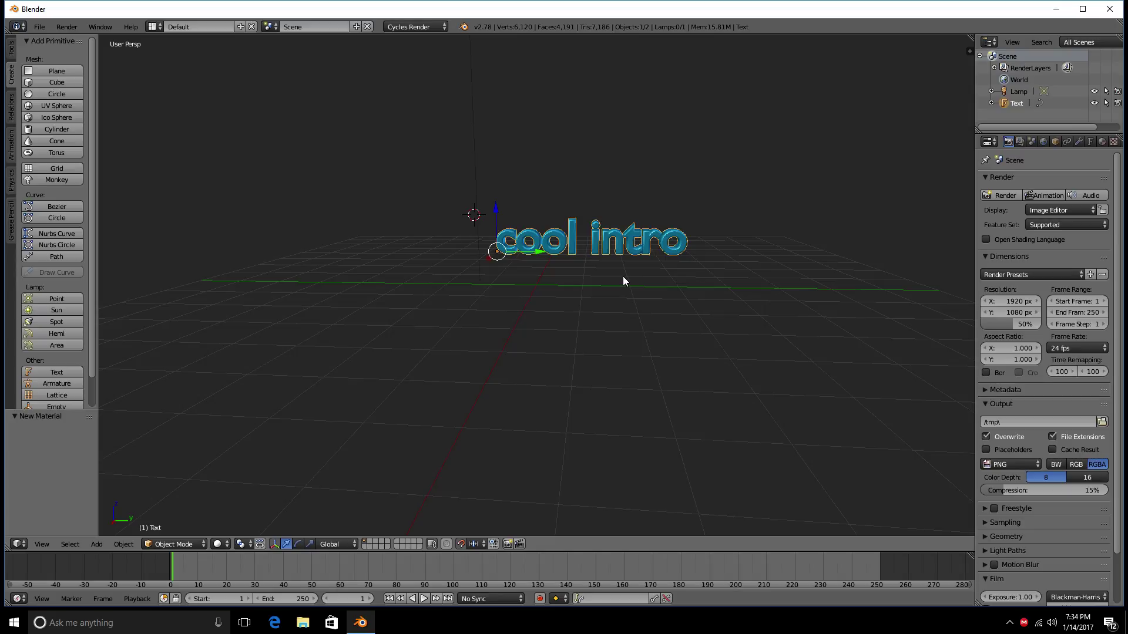
Step: Add a camera to the scene and check its placement, leaving it at its original spot
{"action": "key", "text": "shift+a"}
{"action": "left_click", "coordinate": [603, 405]}
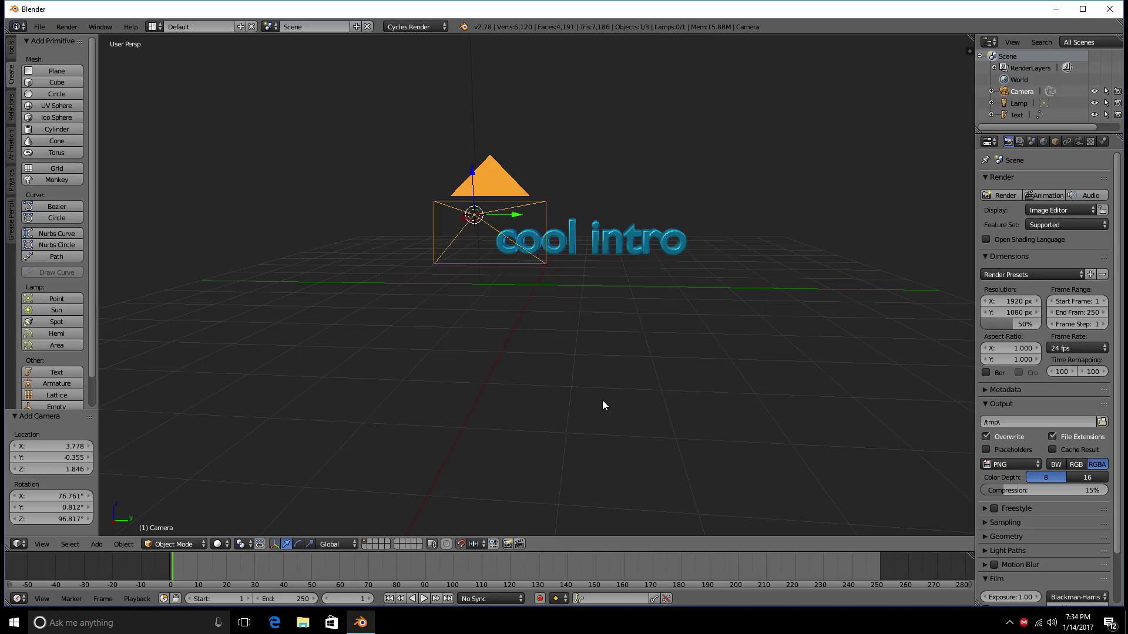
{"action": "mouse_move", "coordinate": [612, 397]}
{"action": "middle_mouse_down"}
{"action": "mouse_move", "coordinate": [698, 415]}
{"action": "mouse_move", "coordinate": [617, 400]}
{"action": "middle_mouse_up"}
{"action": "key", "text": "g"}
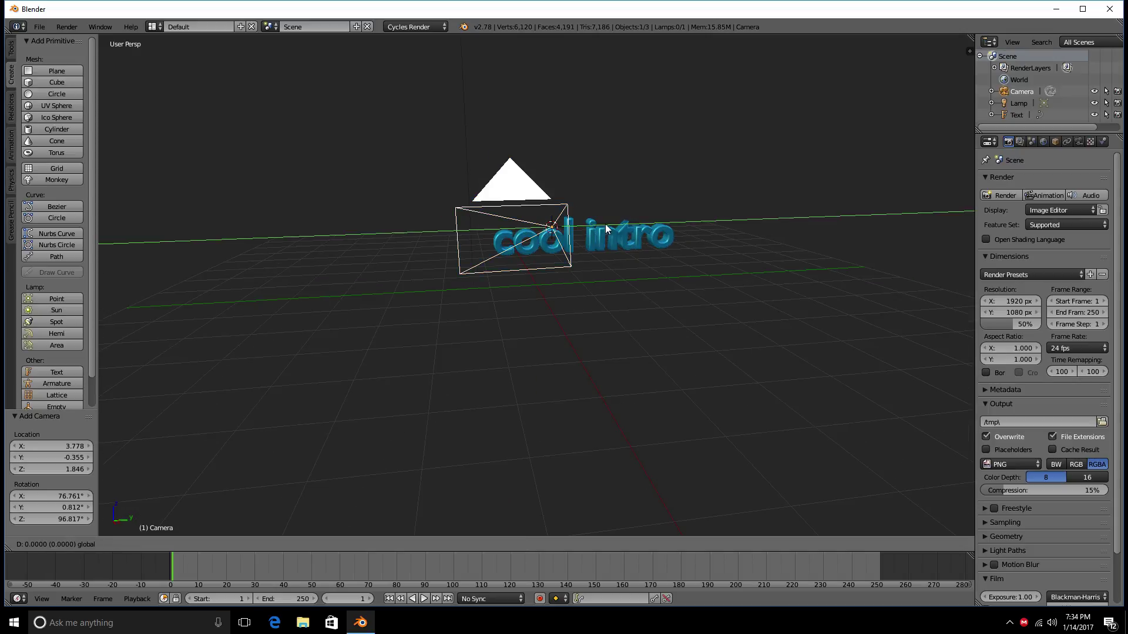
{"action": "left_click", "coordinate": [704, 233]}
{"action": "middle_click_drag", "start_coordinate": [704, 234], "coordinate": [675, 301]}
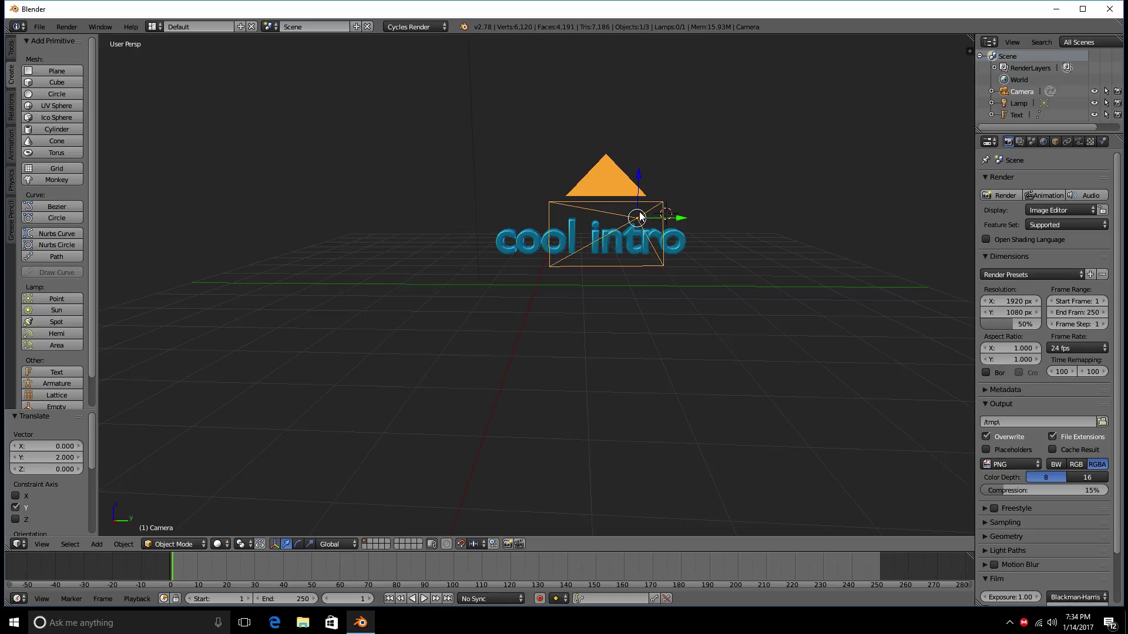
{"action": "key", "text": "g"}
{"action": "left_click", "coordinate": [639, 179]}
Step: Move the camera vertically along Z, then 1 unit along X and back
{"action": "key", "text": "g"}
{"action": "key", "text": "z"}
{"action": "left_click", "coordinate": [637, 171]}
{"action": "middle_click_drag", "start_coordinate": [727, 259], "coordinate": [351, 206]}
{"action": "key", "text": "g"}
{"action": "key", "text": "x"}
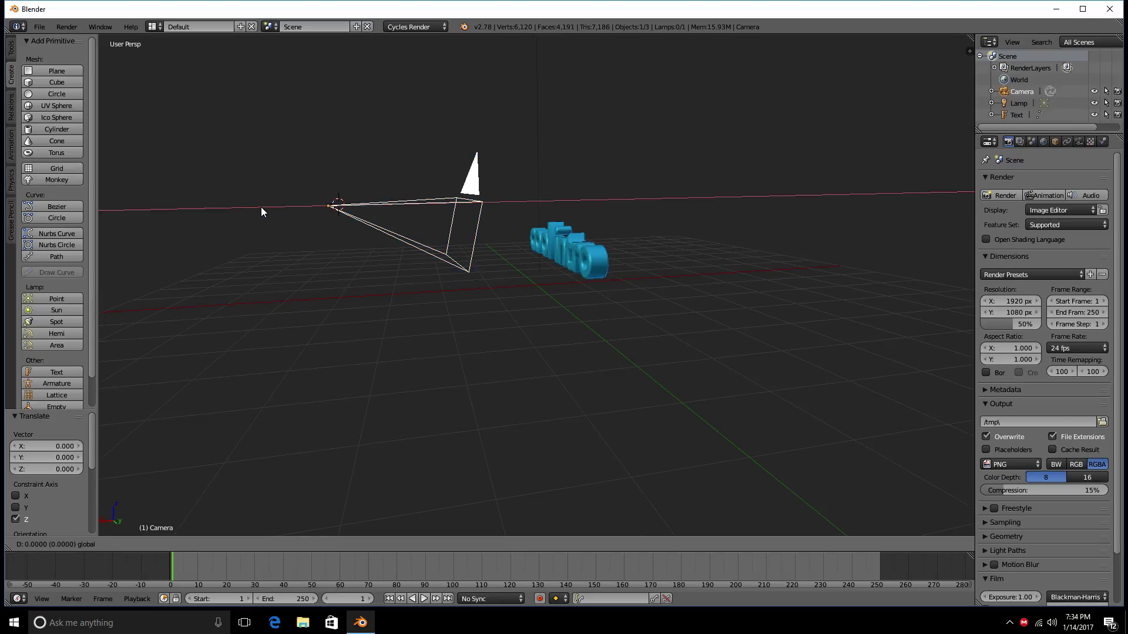
{"action": "left_click", "coordinate": [187, 213]}
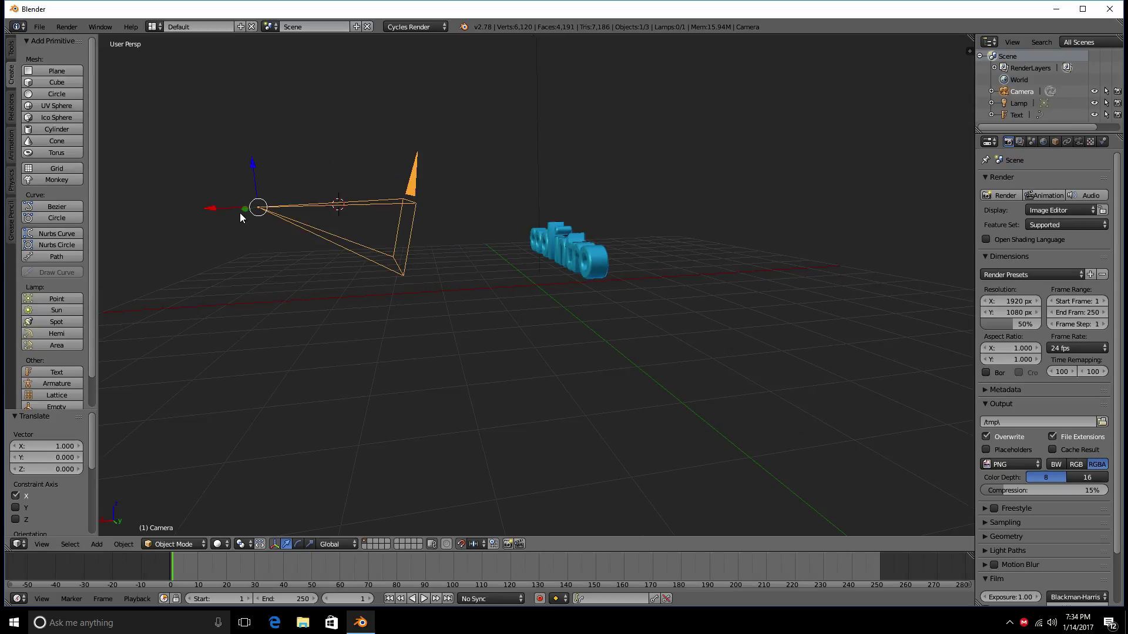
{"action": "middle_click_drag", "start_coordinate": [485, 283], "coordinate": [132, 169]}
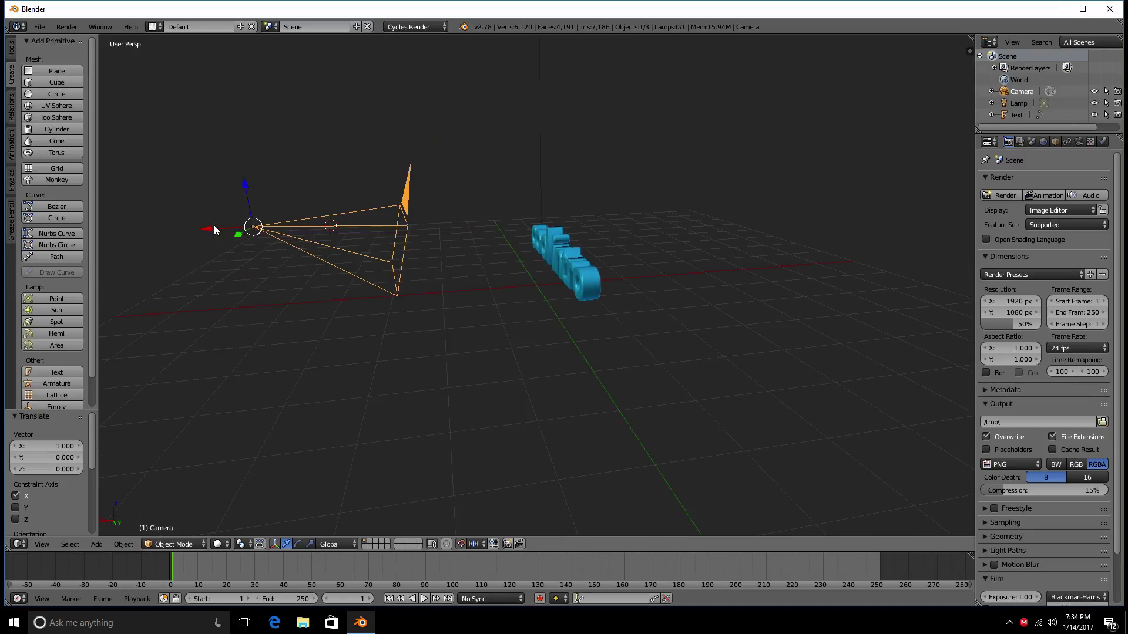
{"action": "key", "text": "g"}
{"action": "key", "text": "x"}
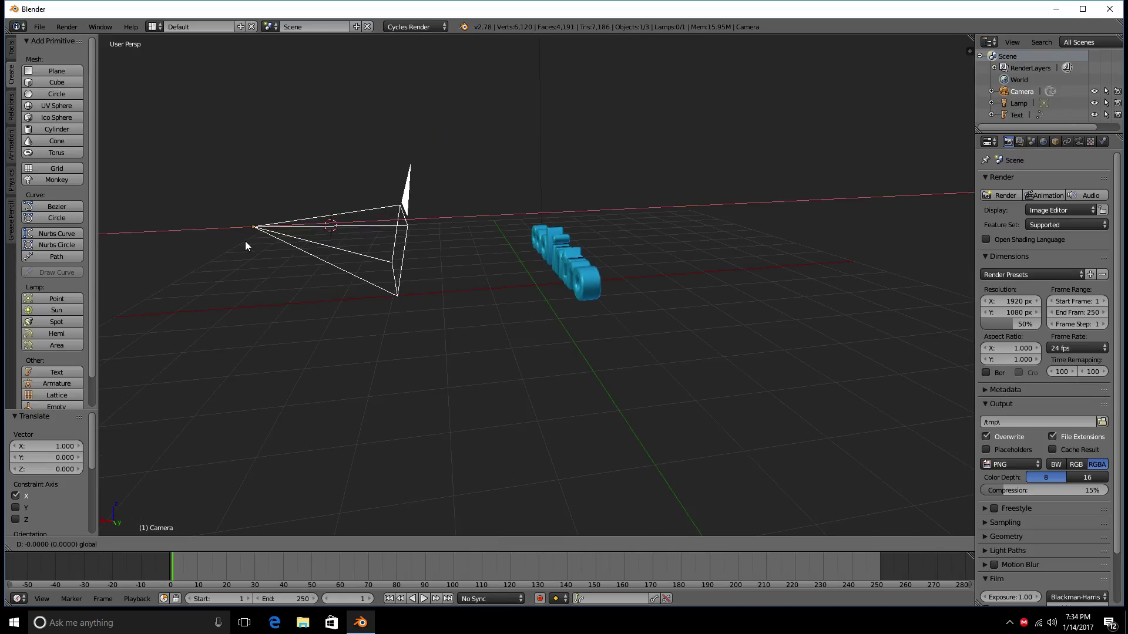
{"action": "left_click", "coordinate": [258, 240]}
{"action": "middle_click_drag", "start_coordinate": [257, 241], "coordinate": [738, 353]}
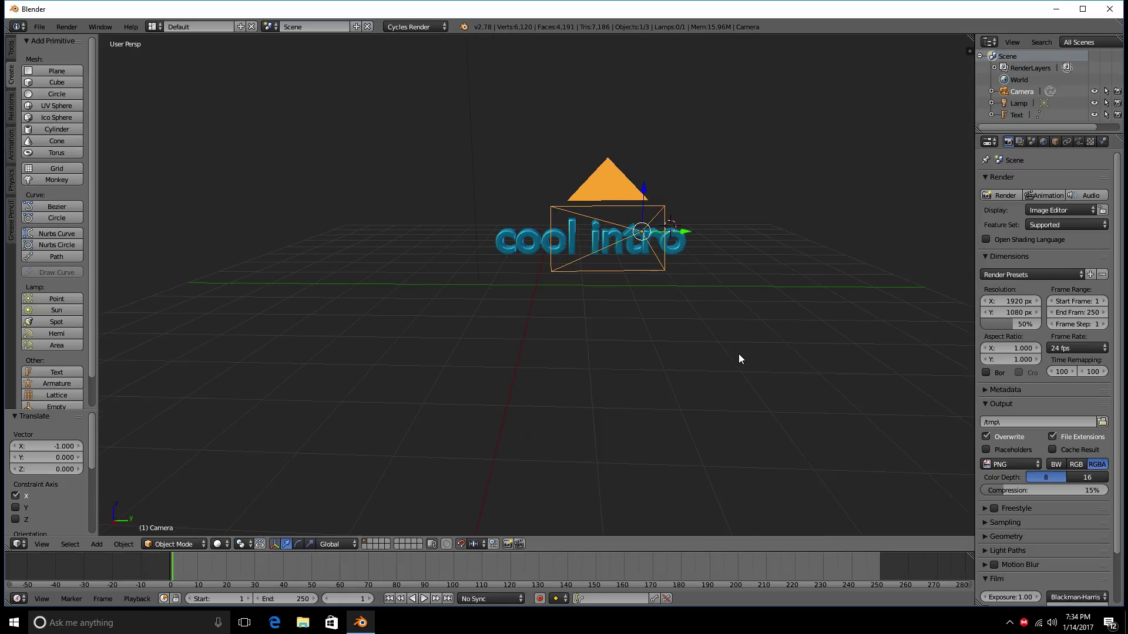
Step: Adjust the camera's position along the Y axis
{"action": "key", "text": "g"}
{"action": "key", "text": "y"}
{"action": "left_click", "coordinate": [621, 230]}
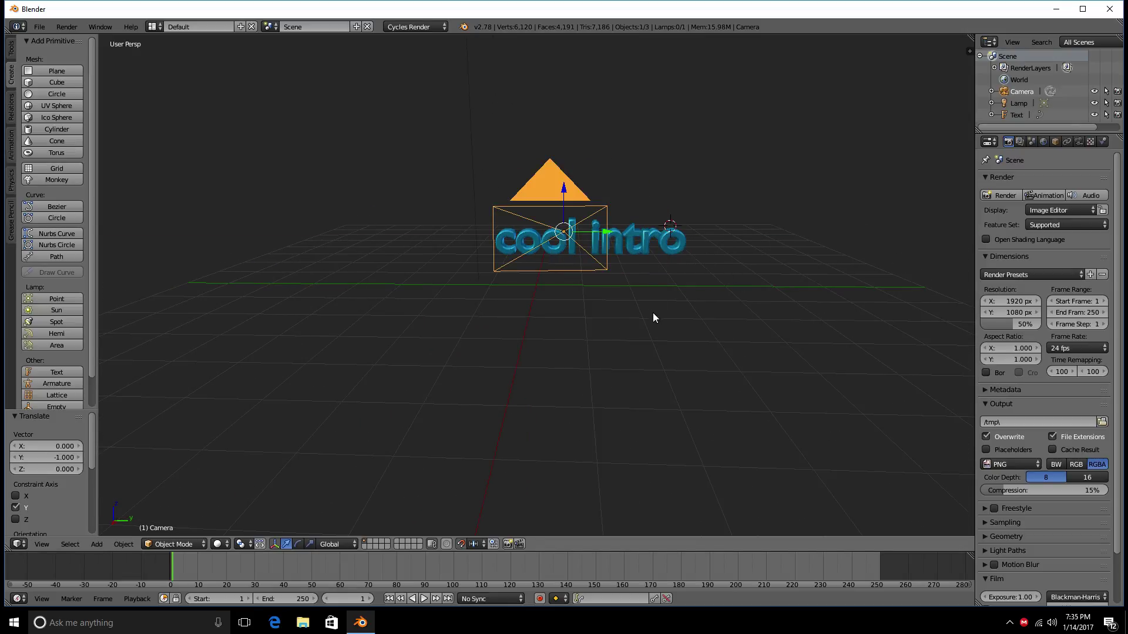
{"action": "key", "text": "g"}
{"action": "key", "text": "y"}
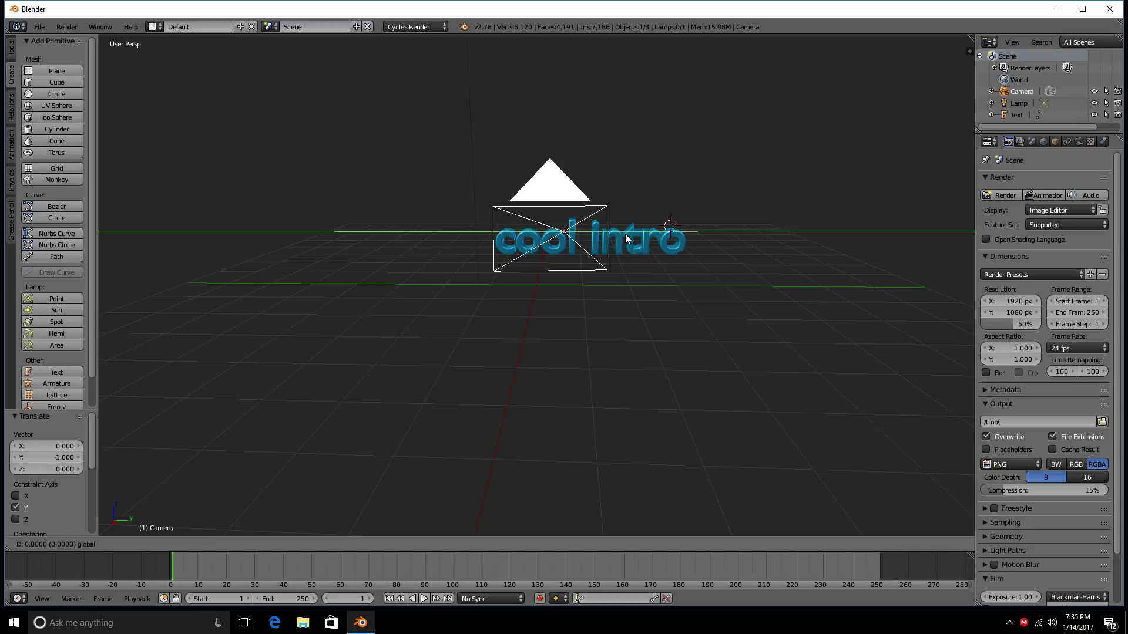
{"action": "left_click", "coordinate": [640, 235]}
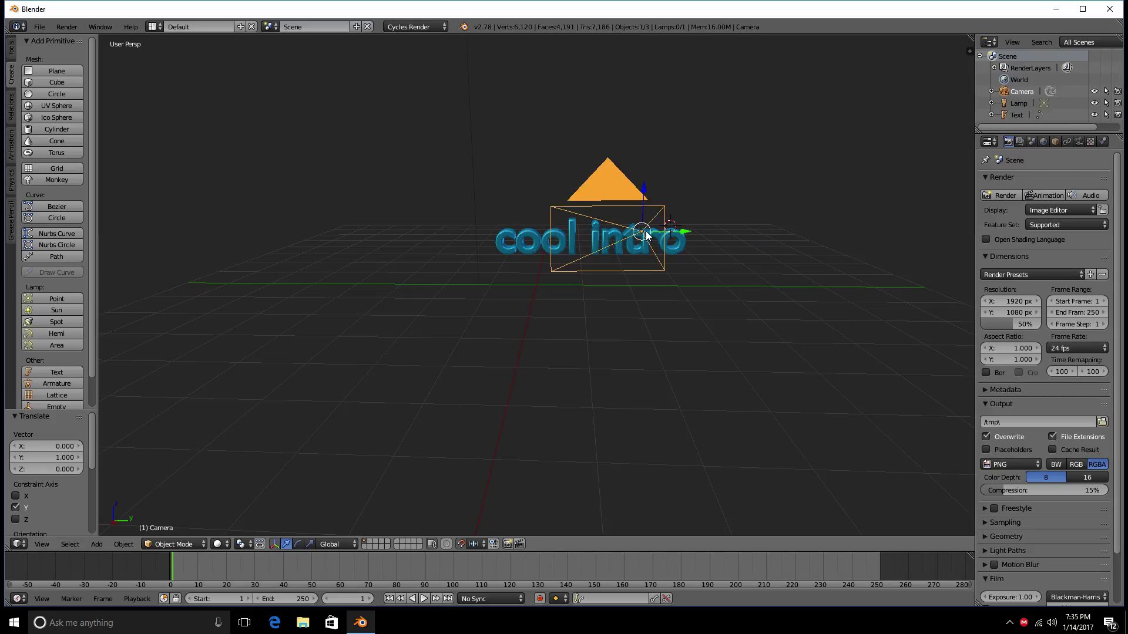
Step: Shift the camera sideways along X to centre the text, then split the 3D view in two
{"action": "middle_click_drag", "start_coordinate": [647, 231], "coordinate": [705, 285]}
{"action": "key", "text": "g"}
{"action": "key", "text": "x"}
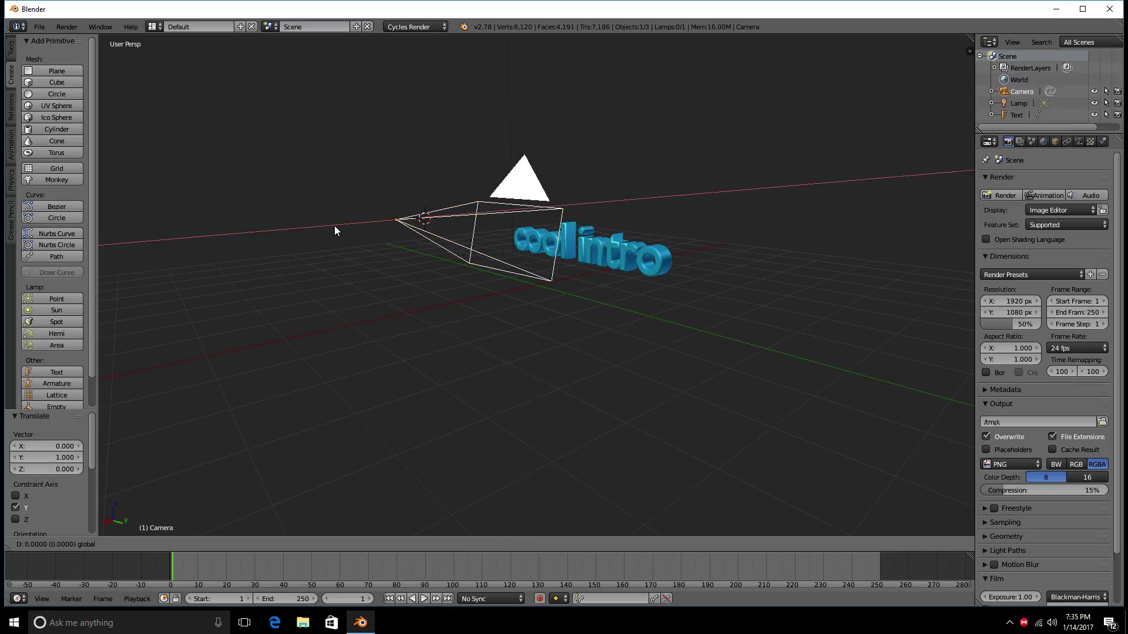
{"action": "left_click", "coordinate": [316, 231]}
{"action": "middle_click_drag", "start_coordinate": [316, 230], "coordinate": [721, 344]}
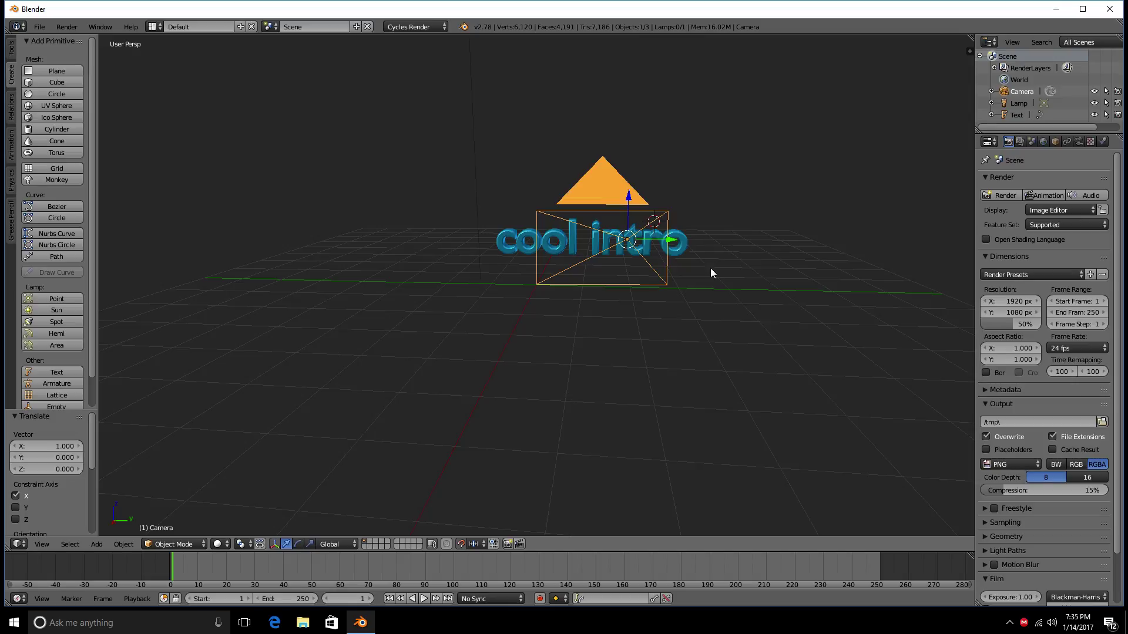
{"action": "left_click_drag", "start_coordinate": [972, 39], "coordinate": [515, 88]}
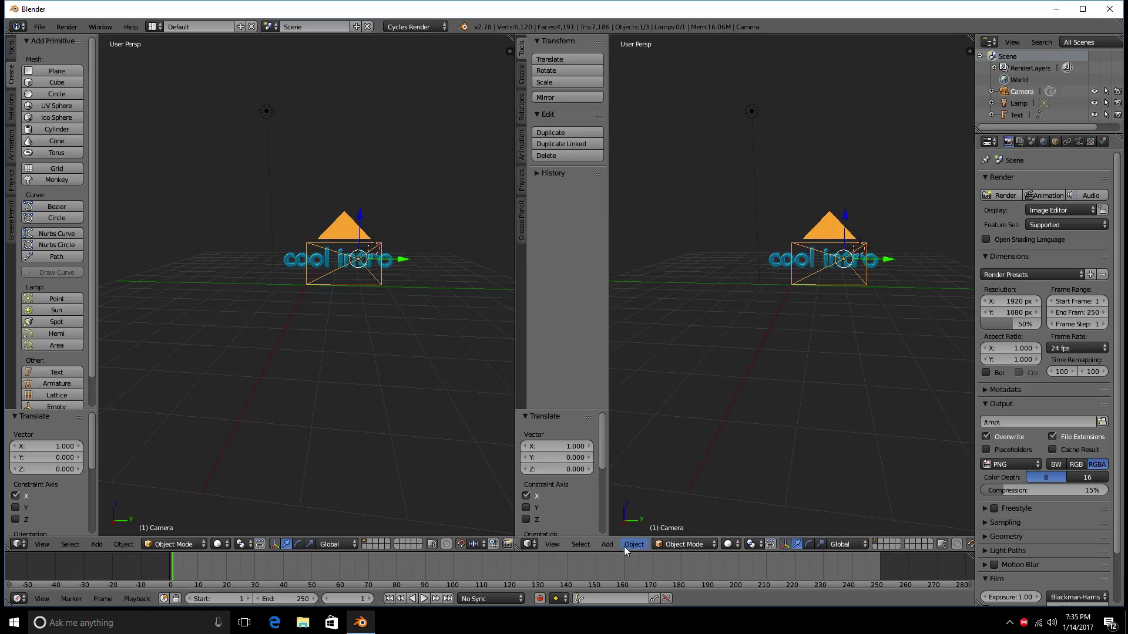
Step: Make the right-hand view look through the camera, framing the cool intro text
{"action": "left_click", "coordinate": [552, 545]}
{"action": "left_click", "coordinate": [591, 499]}
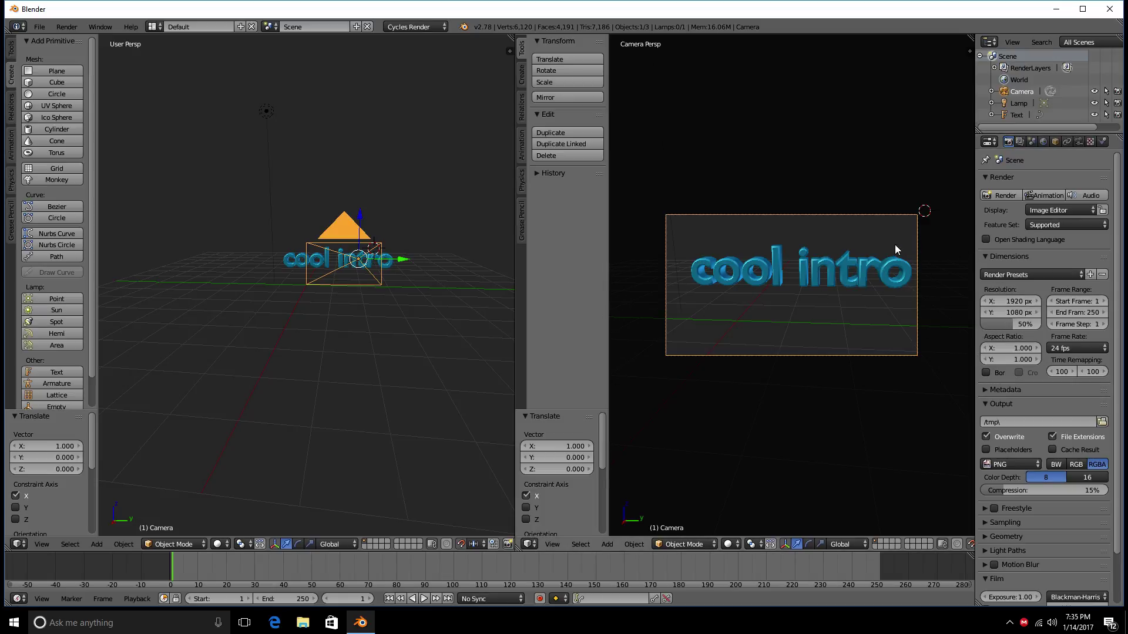
{"action": "middle_click_drag", "start_coordinate": [894, 244], "coordinate": [884, 232]}
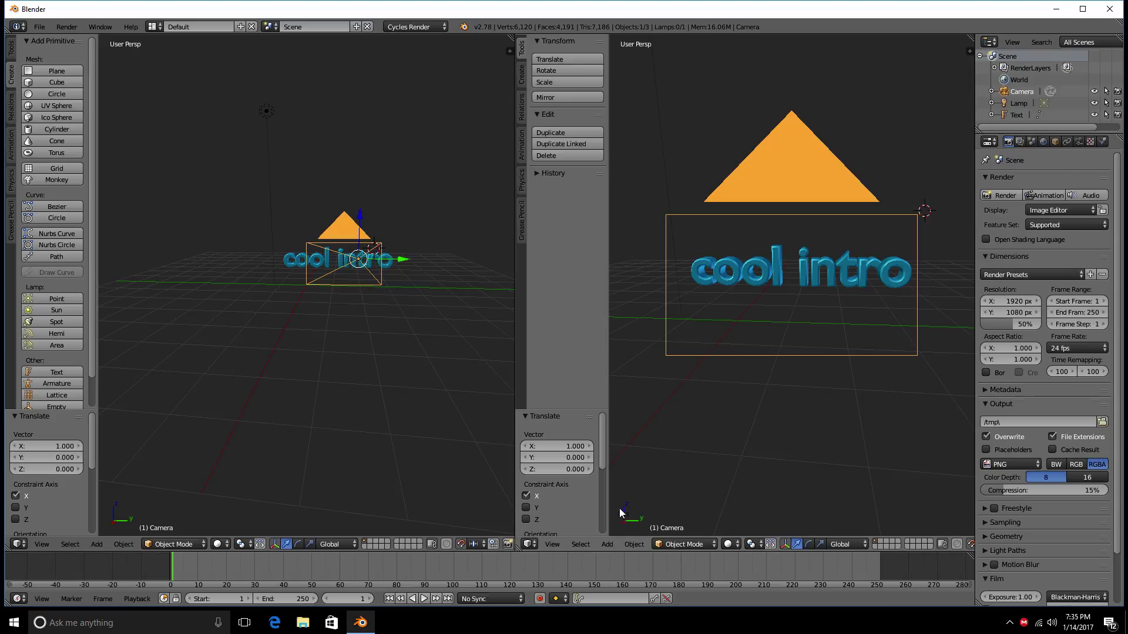
{"action": "left_click", "coordinate": [552, 544]}
{"action": "left_click", "coordinate": [582, 502]}
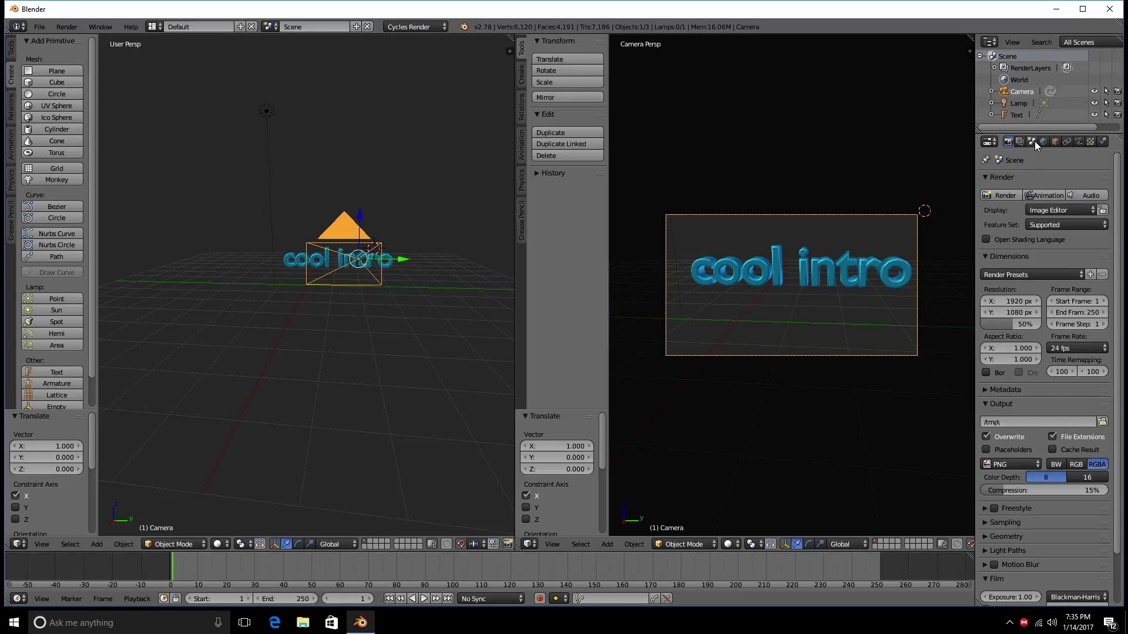
{"action": "scroll", "coordinate": [1051, 323], "scroll_direction": "down", "scroll_amount": 3}
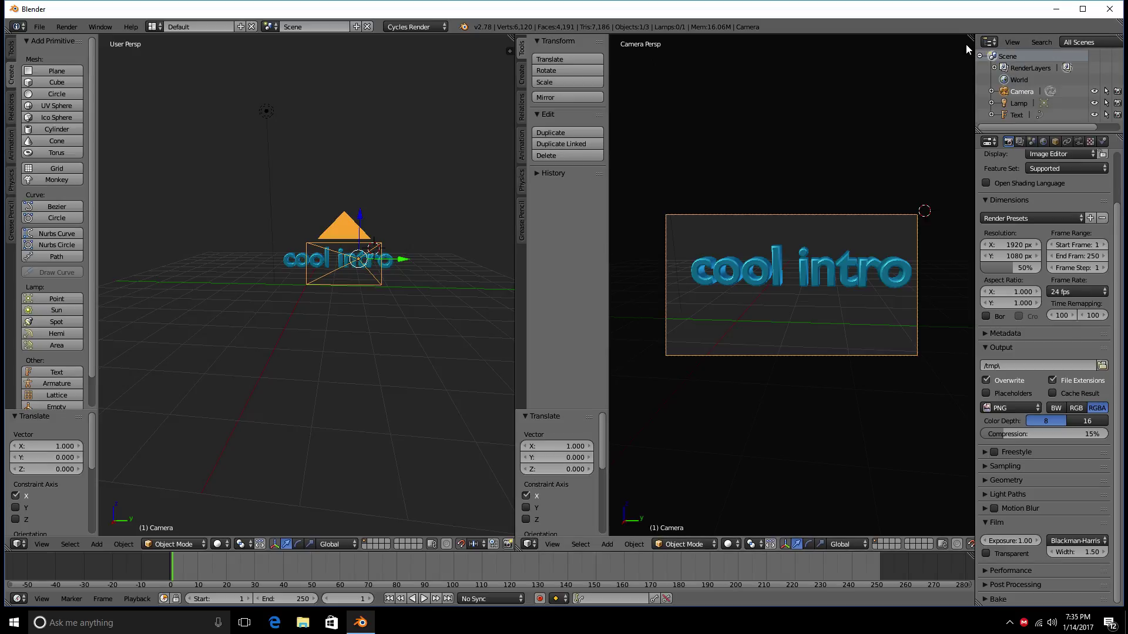
Step: Bring up and dismiss the Insert Keyframe menu, then maximize the Blender window
{"action": "key", "text": "i"}
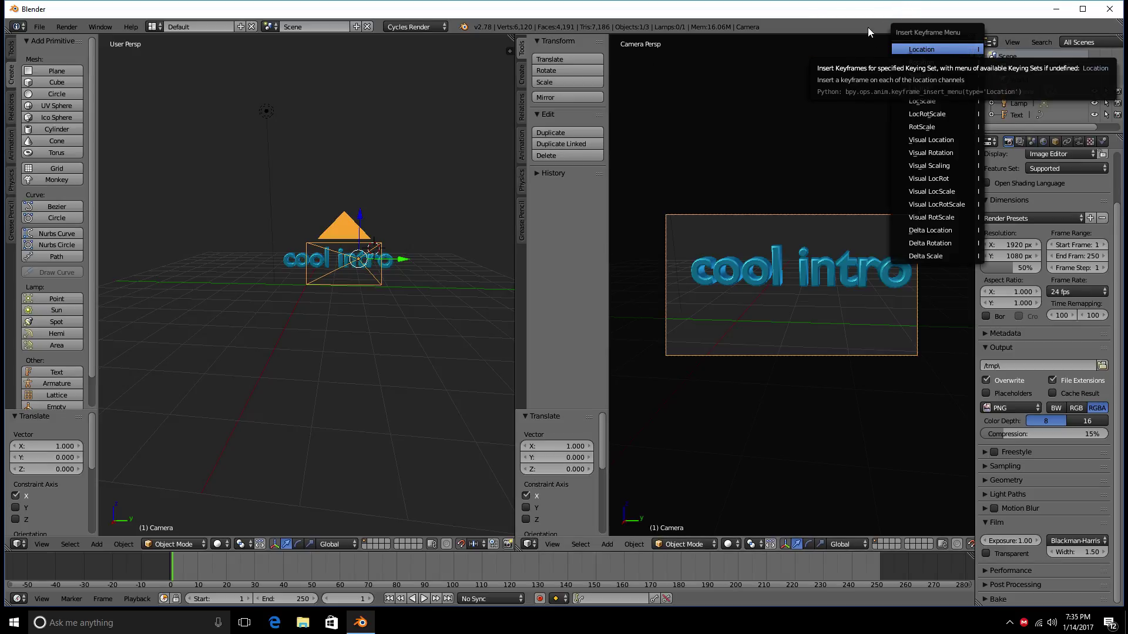
{"action": "key", "text": "Escape"}
{"action": "key", "text": "i"}
{"action": "key", "text": "Escape"}
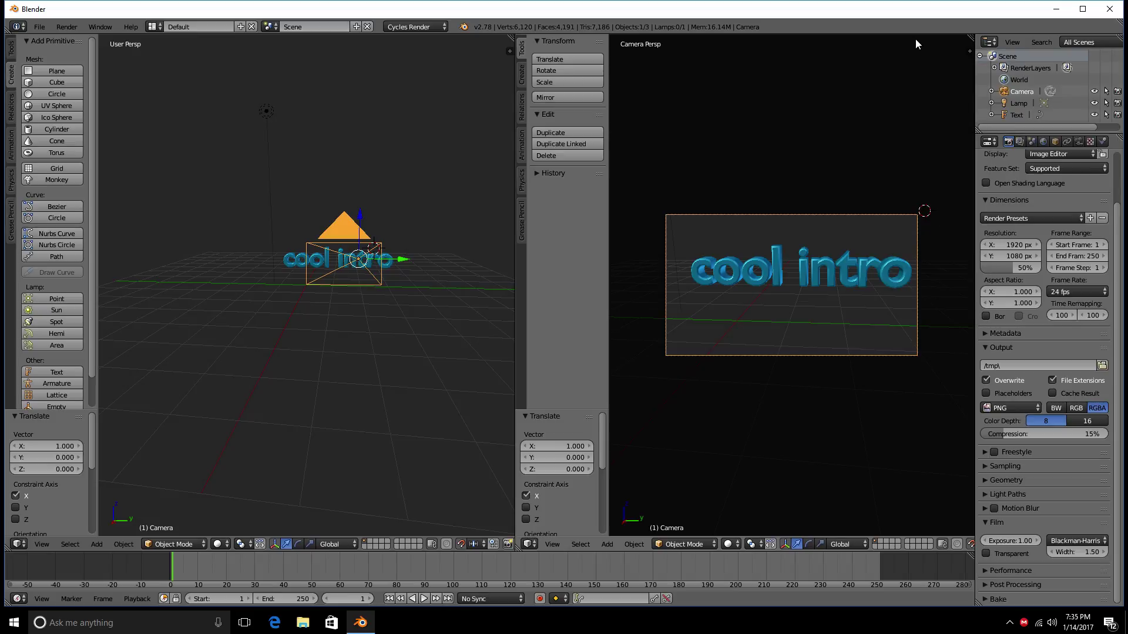
{"action": "key", "text": "i"}
{"action": "double_click", "coordinate": [921, 18]}
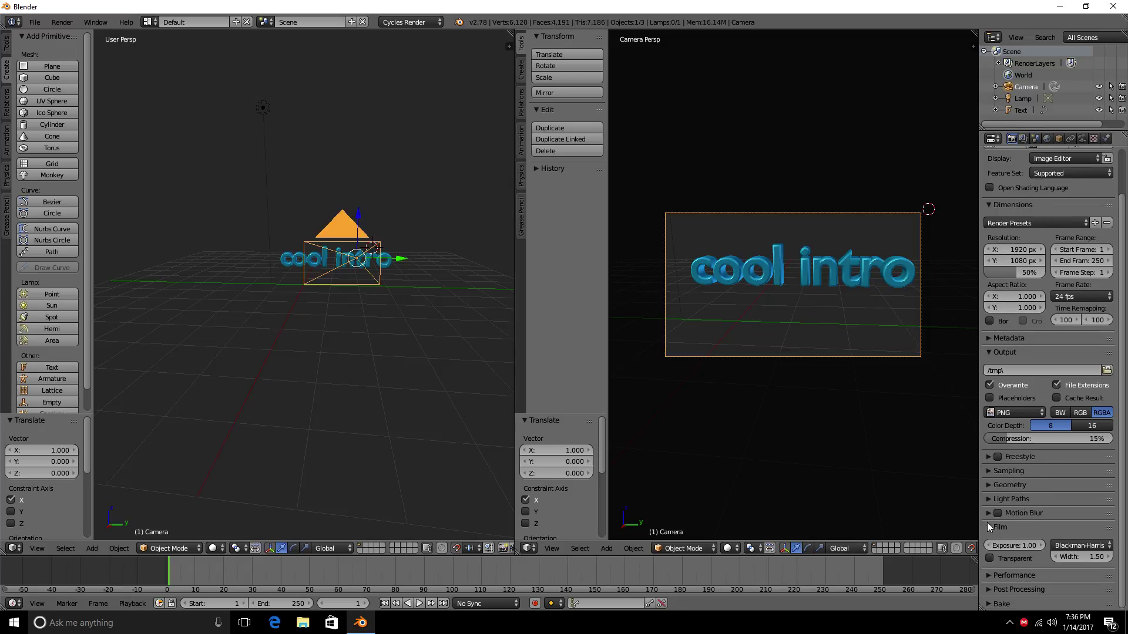
{"action": "left_click", "coordinate": [1023, 139]}
{"action": "left_click", "coordinate": [1034, 138]}
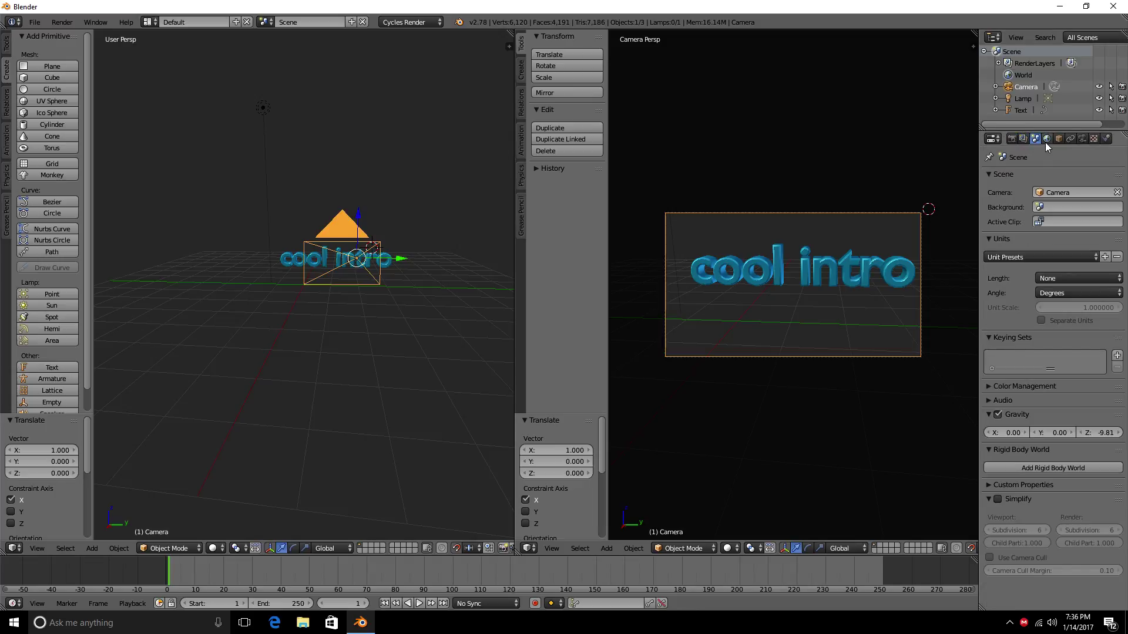
{"action": "left_click", "coordinate": [1047, 141]}
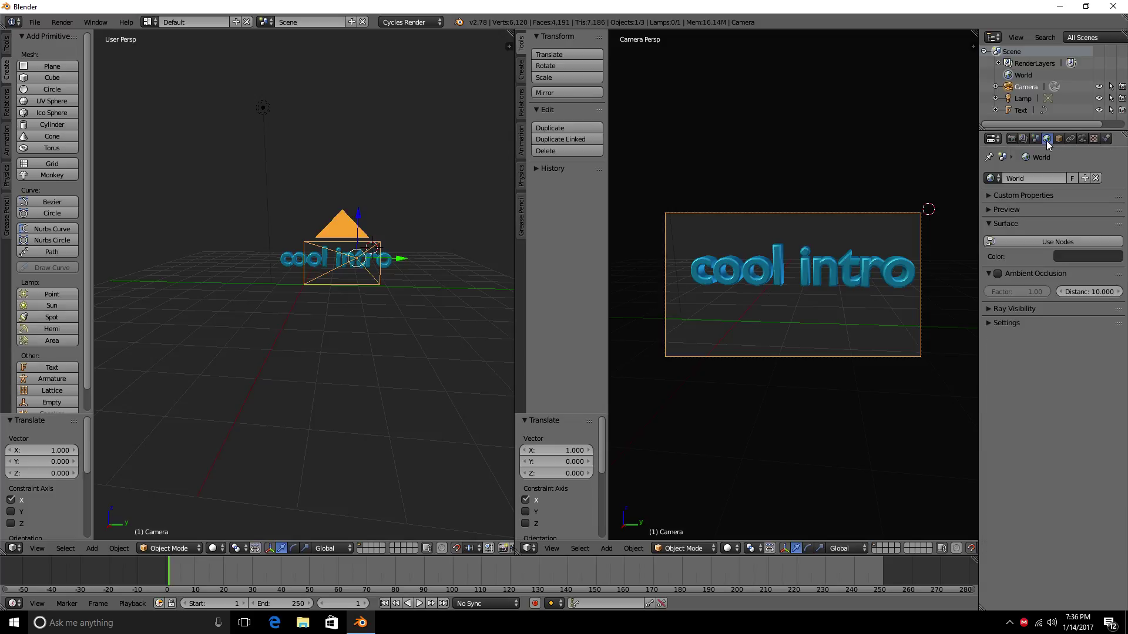
{"action": "left_click", "coordinate": [1068, 139]}
{"action": "left_click", "coordinate": [1079, 138]}
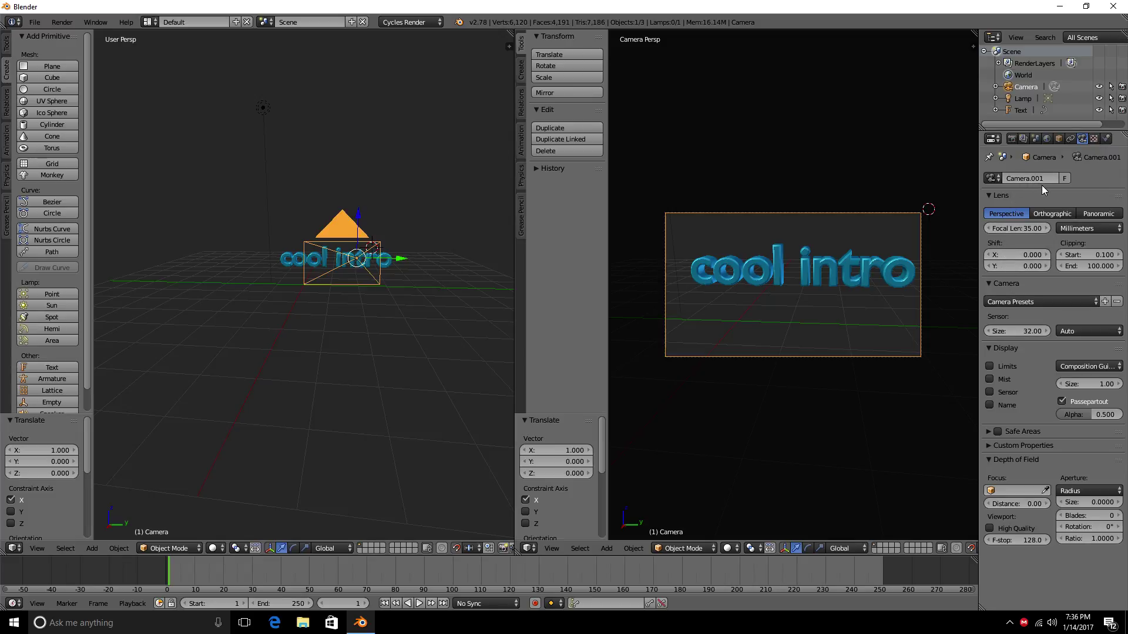
{"action": "left_click", "coordinate": [1093, 139]}
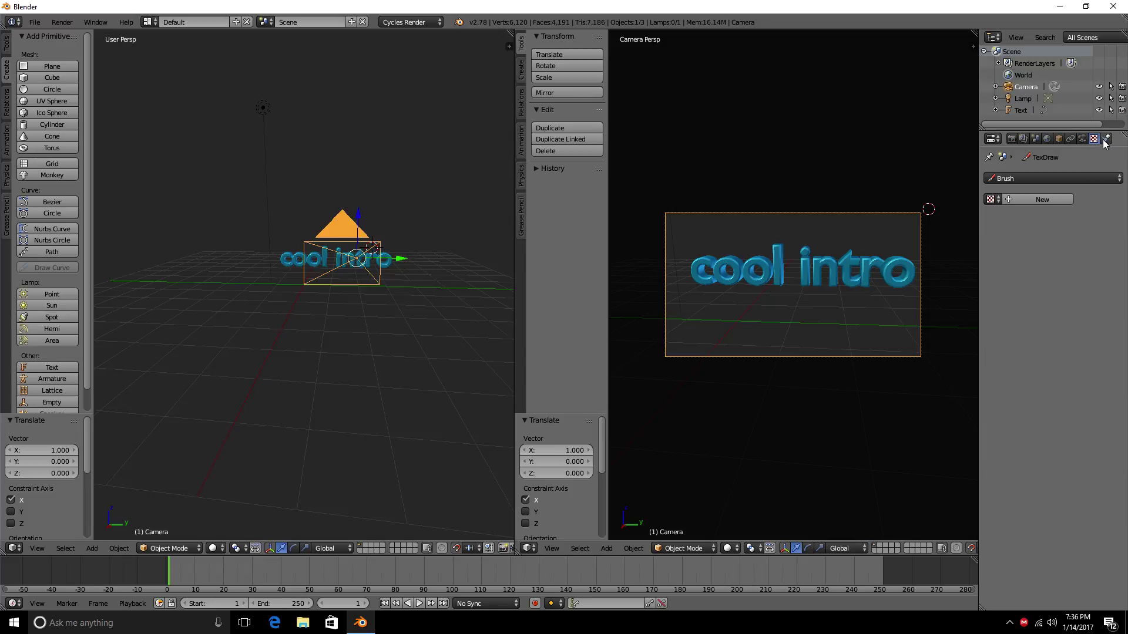
{"action": "left_click", "coordinate": [1010, 139]}
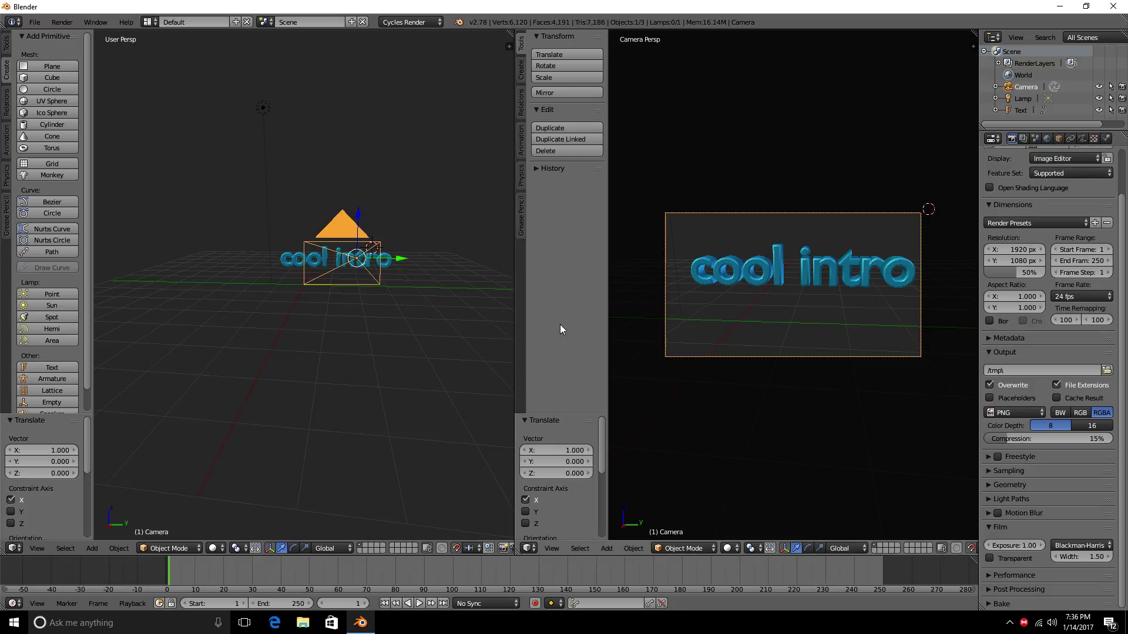
{"action": "left_click", "coordinate": [522, 71]}
Step: Enable Lock Camera to View in the camera view's properties panel
{"action": "left_click", "coordinate": [521, 46]}
{"action": "left_click", "coordinate": [973, 37]}
{"action": "left_click", "coordinate": [974, 45]}
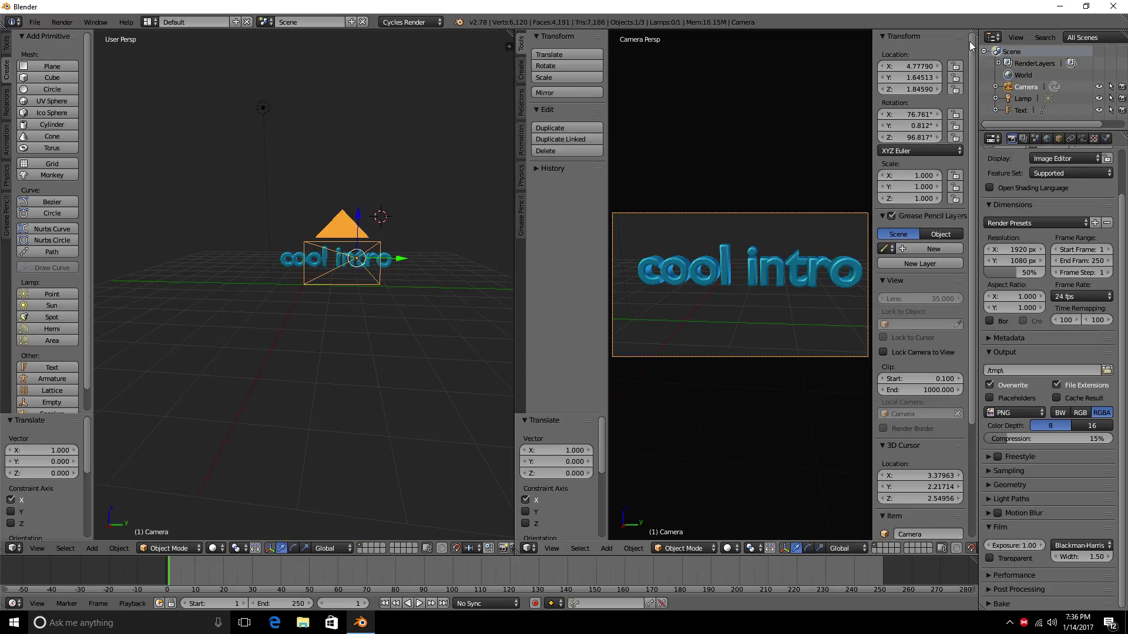
{"action": "left_click", "coordinate": [883, 352]}
Step: Widen the camera view by narrowing the tool shelf and shrinking the left view
{"action": "mouse_move", "coordinate": [606, 194]}
{"action": "left_mouse_down"}
{"action": "mouse_move", "coordinate": [559, 194]}
{"action": "mouse_move", "coordinate": [590, 192]}
{"action": "left_mouse_up"}
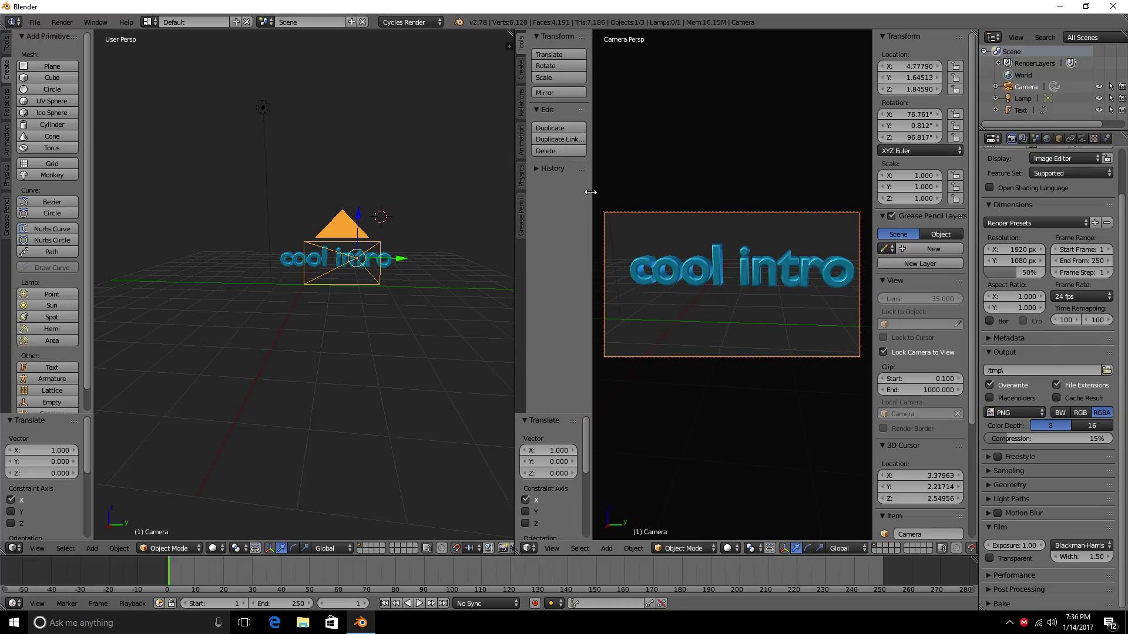
{"action": "left_click_drag", "start_coordinate": [509, 34], "coordinate": [496, 35]}
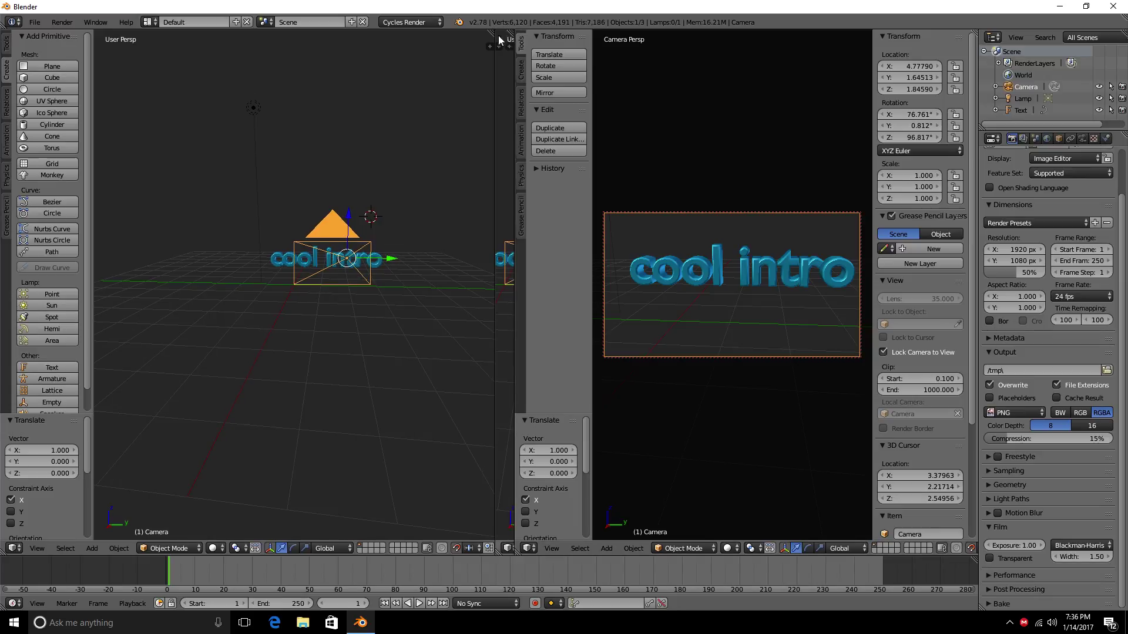
{"action": "left_click", "coordinate": [500, 37]}
{"action": "left_click_drag", "start_coordinate": [493, 34], "coordinate": [540, 47]}
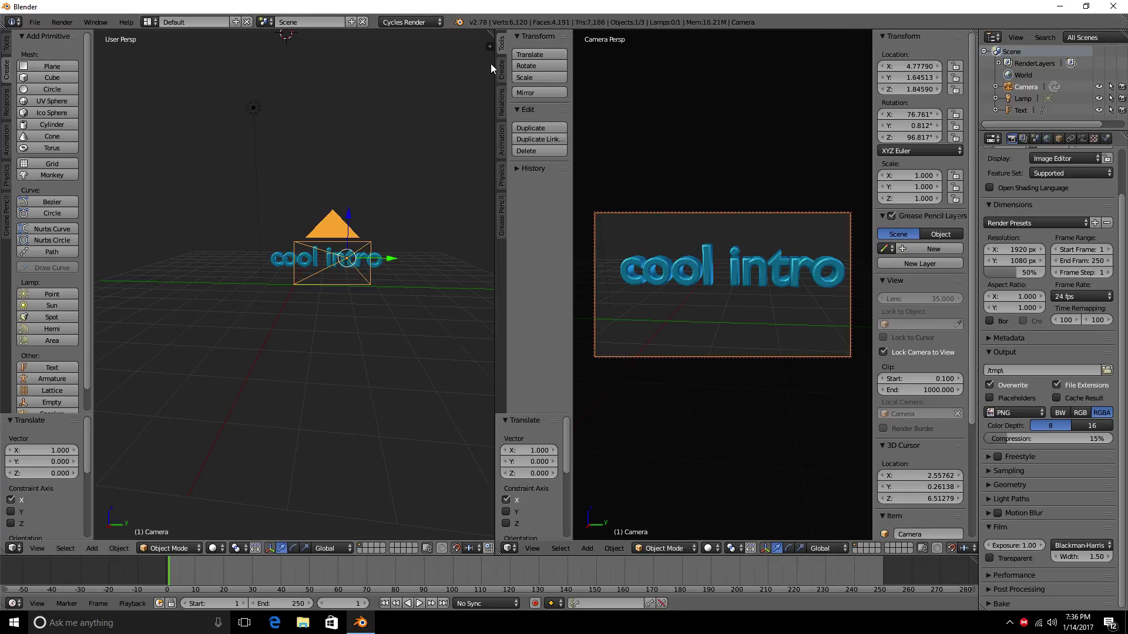
{"action": "left_click_drag", "start_coordinate": [495, 62], "coordinate": [454, 59]}
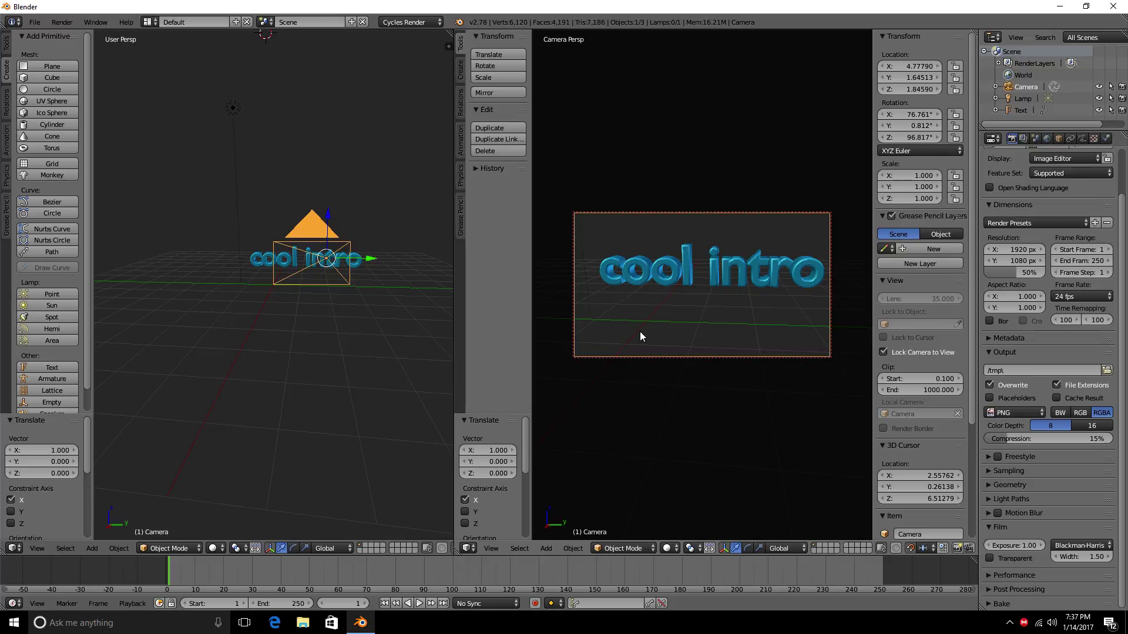
{"action": "left_click", "coordinate": [217, 320]}
{"action": "scroll", "coordinate": [318, 288], "scroll_direction": "up", "scroll_amount": 1}
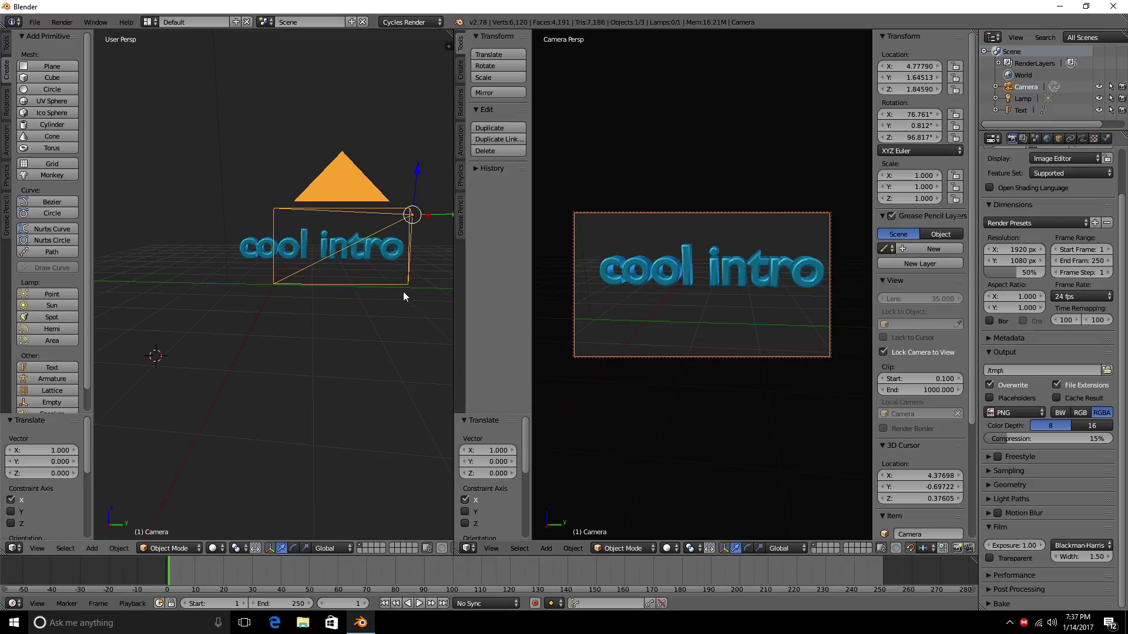
{"action": "middle_click_drag", "start_coordinate": [403, 294], "coordinate": [346, 303]}
{"action": "scroll", "coordinate": [400, 286], "scroll_direction": "up", "scroll_amount": 4}
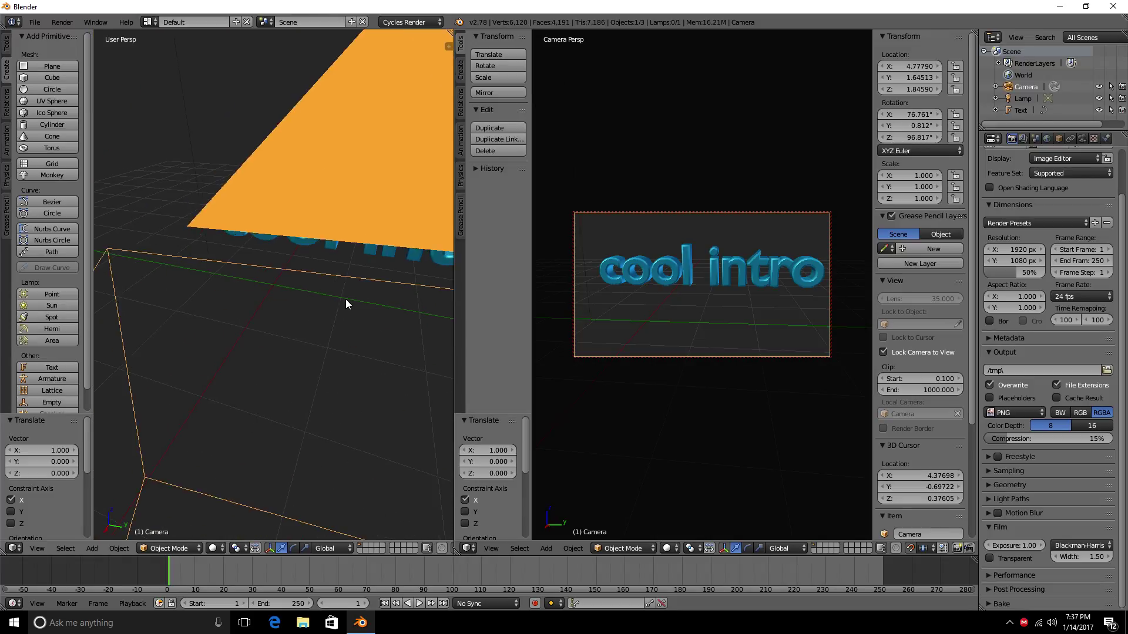
{"action": "scroll", "coordinate": [345, 302], "scroll_direction": "down", "scroll_amount": 3}
{"action": "middle_click_drag", "start_coordinate": [415, 350], "coordinate": [368, 273]}
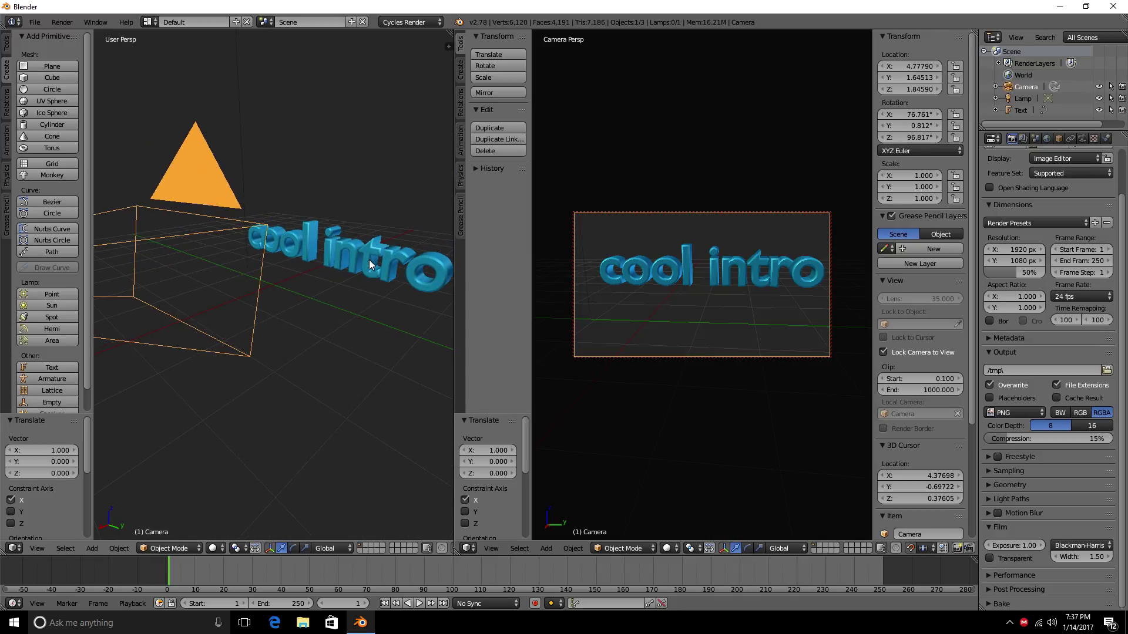
{"action": "mouse_move", "coordinate": [372, 404]}
{"action": "middle_mouse_down"}
{"action": "mouse_move", "coordinate": [443, 393]}
{"action": "mouse_move", "coordinate": [347, 403]}
{"action": "mouse_move", "coordinate": [453, 395]}
{"action": "mouse_move", "coordinate": [335, 387]}
{"action": "mouse_move", "coordinate": [398, 408]}
{"action": "mouse_move", "coordinate": [405, 388]}
{"action": "mouse_move", "coordinate": [390, 415]}
{"action": "mouse_move", "coordinate": [410, 411]}
{"action": "mouse_move", "coordinate": [358, 399]}
{"action": "middle_mouse_up"}
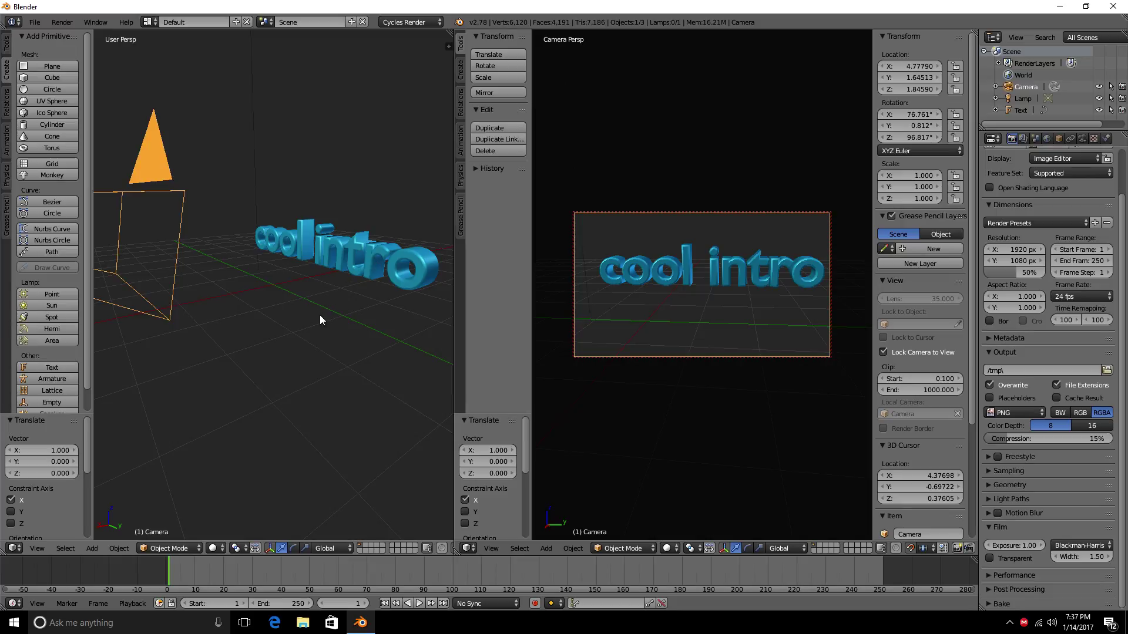
{"action": "mouse_move", "coordinate": [320, 316]}
{"action": "middle_mouse_down"}
{"action": "mouse_move", "coordinate": [306, 335]}
{"action": "mouse_move", "coordinate": [430, 340]}
{"action": "mouse_move", "coordinate": [369, 326]}
{"action": "mouse_move", "coordinate": [241, 336]}
{"action": "mouse_move", "coordinate": [319, 333]}
{"action": "middle_mouse_up"}
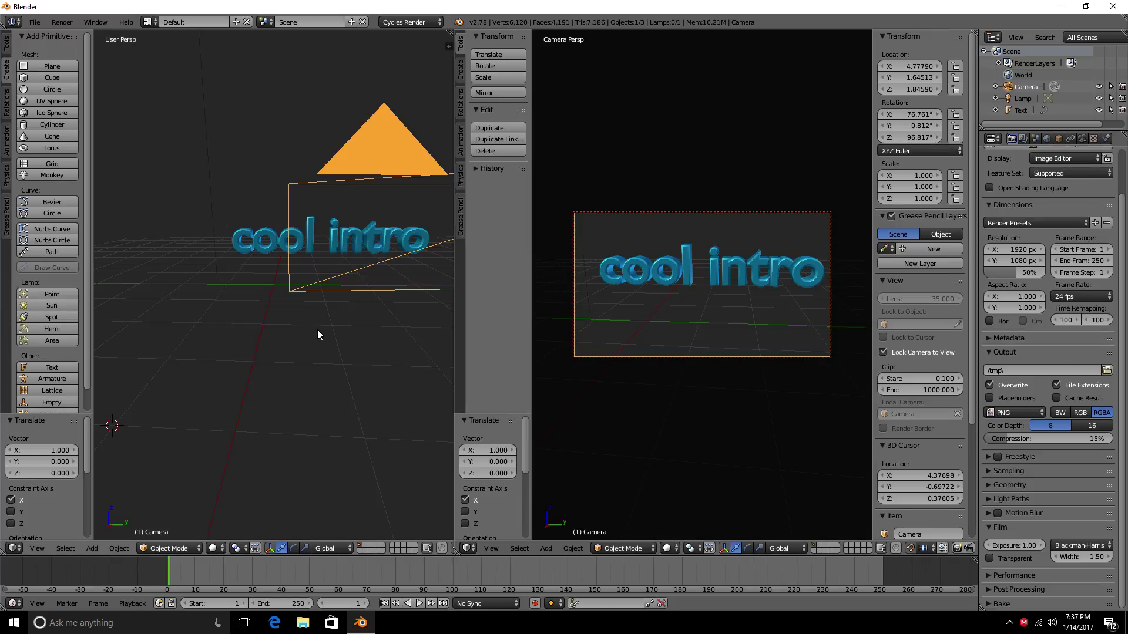
{"action": "mouse_move", "coordinate": [318, 332]}
{"action": "middle_mouse_down"}
{"action": "mouse_move", "coordinate": [264, 332]}
{"action": "mouse_move", "coordinate": [357, 351]}
{"action": "mouse_move", "coordinate": [305, 333]}
{"action": "mouse_move", "coordinate": [375, 337]}
{"action": "mouse_move", "coordinate": [352, 347]}
{"action": "mouse_move", "coordinate": [314, 330]}
{"action": "mouse_move", "coordinate": [327, 338]}
{"action": "middle_mouse_up"}
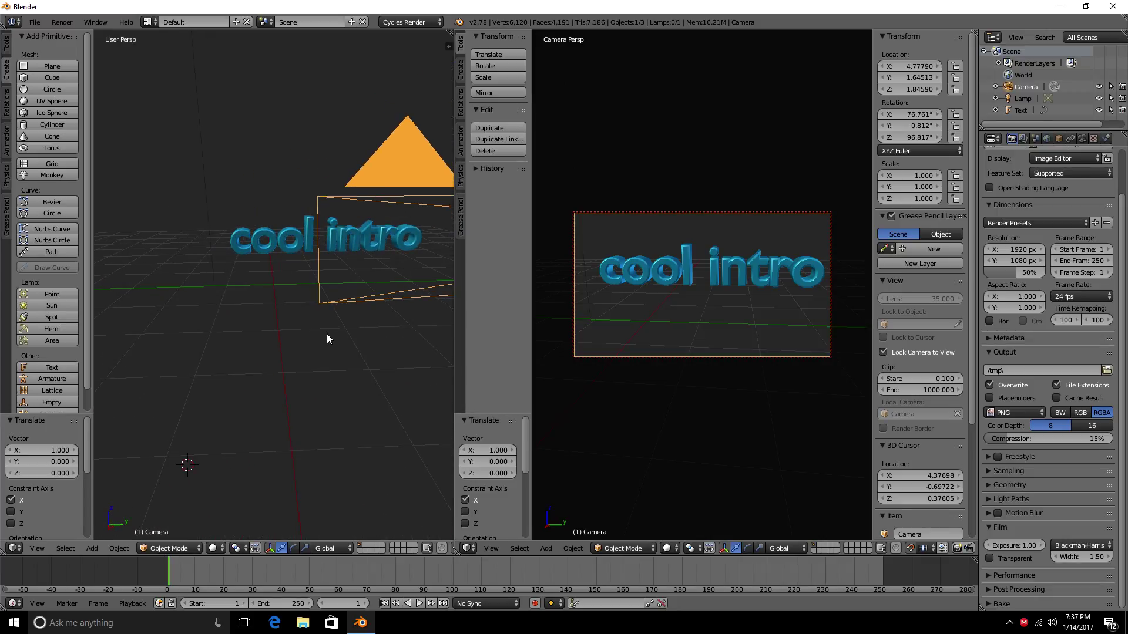
Step: Select the cool intro text and raise it 3 units to Z 3.697
{"action": "right_click", "coordinate": [297, 242]}
{"action": "middle_click_drag", "start_coordinate": [381, 305], "coordinate": [295, 303]}
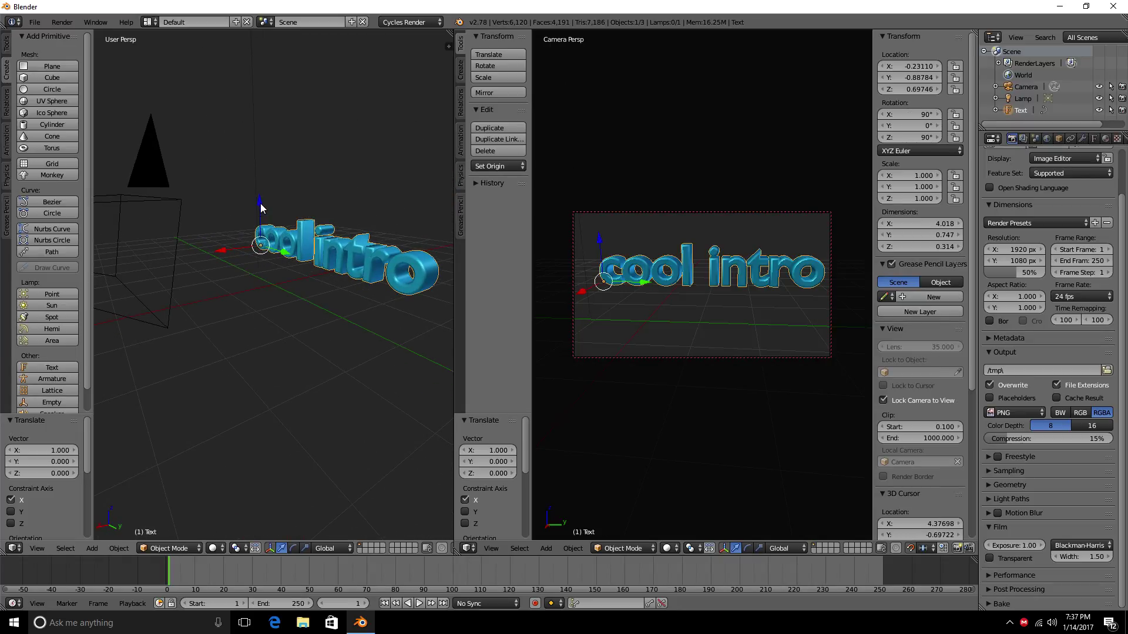
{"action": "left_click_drag", "start_coordinate": [262, 208], "coordinate": [267, 57]}
{"action": "middle_click_drag", "start_coordinate": [298, 153], "coordinate": [372, 165]}
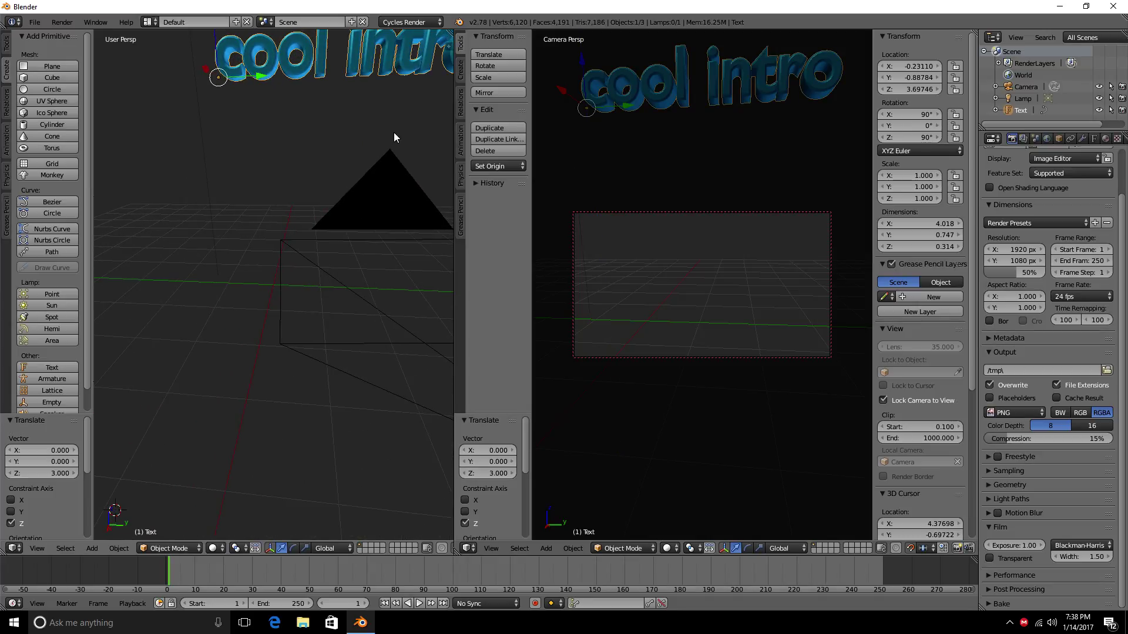
{"action": "scroll", "coordinate": [394, 133], "scroll_direction": "down", "scroll_amount": 1}
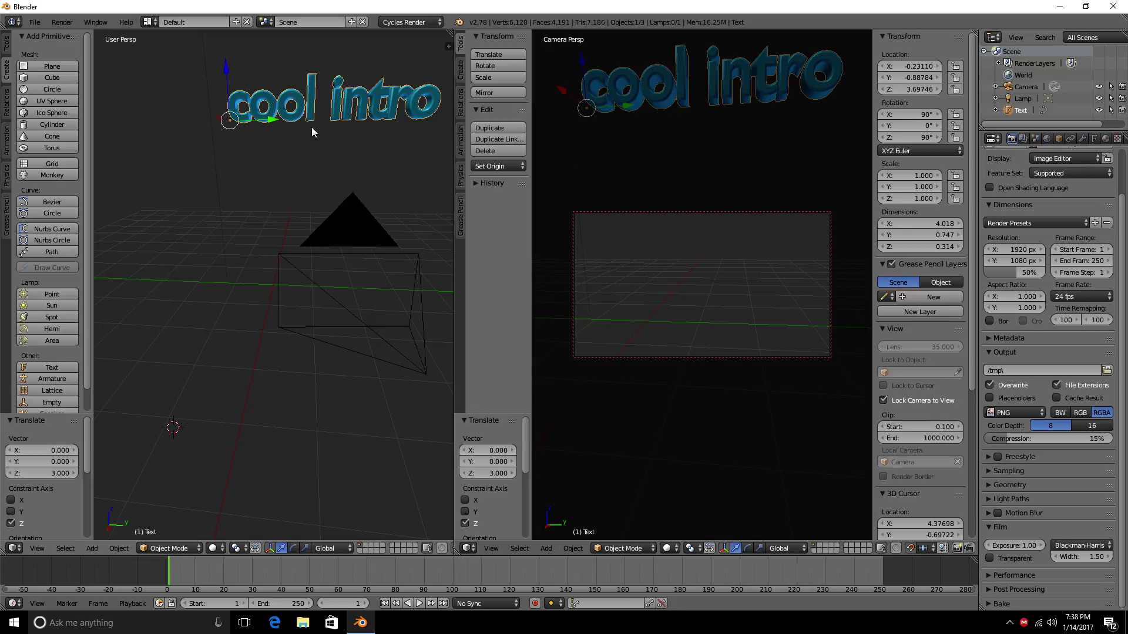
{"action": "scroll", "coordinate": [317, 130], "scroll_direction": "up", "scroll_amount": 1}
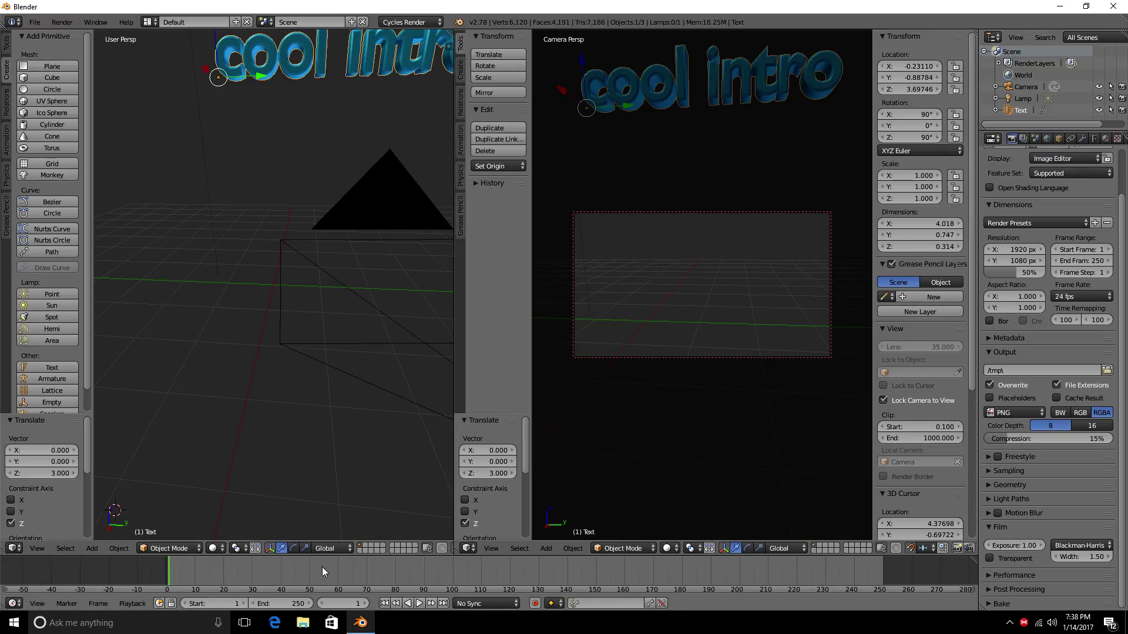
Step: Try the LocRotScale keying set, insert a keyframe and test playback
{"action": "left_click", "coordinate": [635, 604]}
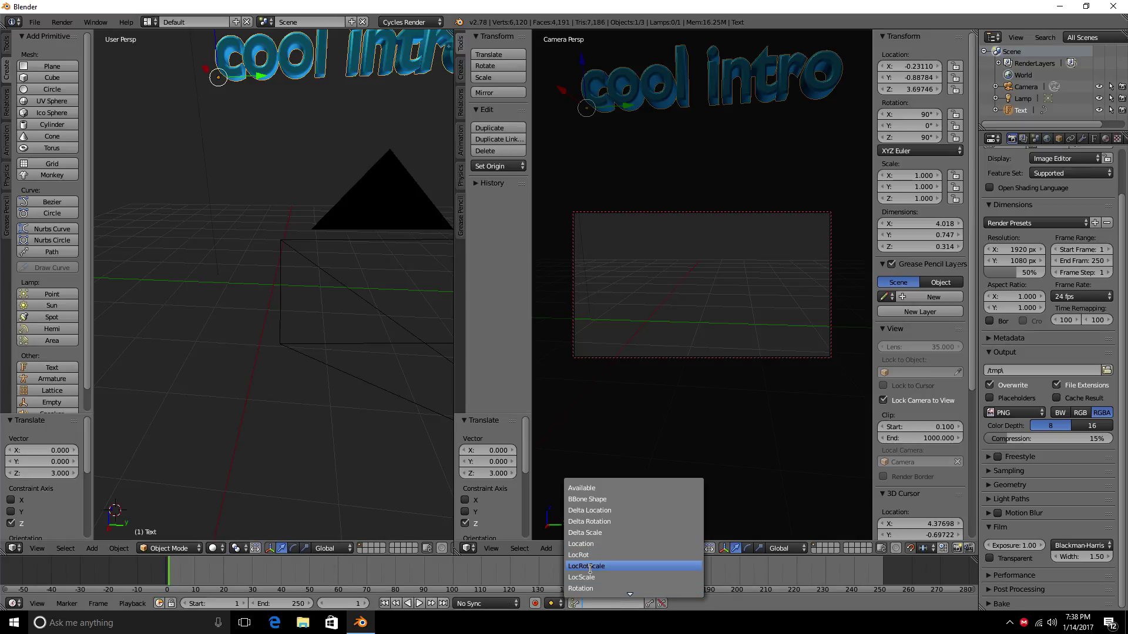
{"action": "left_click", "coordinate": [590, 566]}
{"action": "key", "text": "i"}
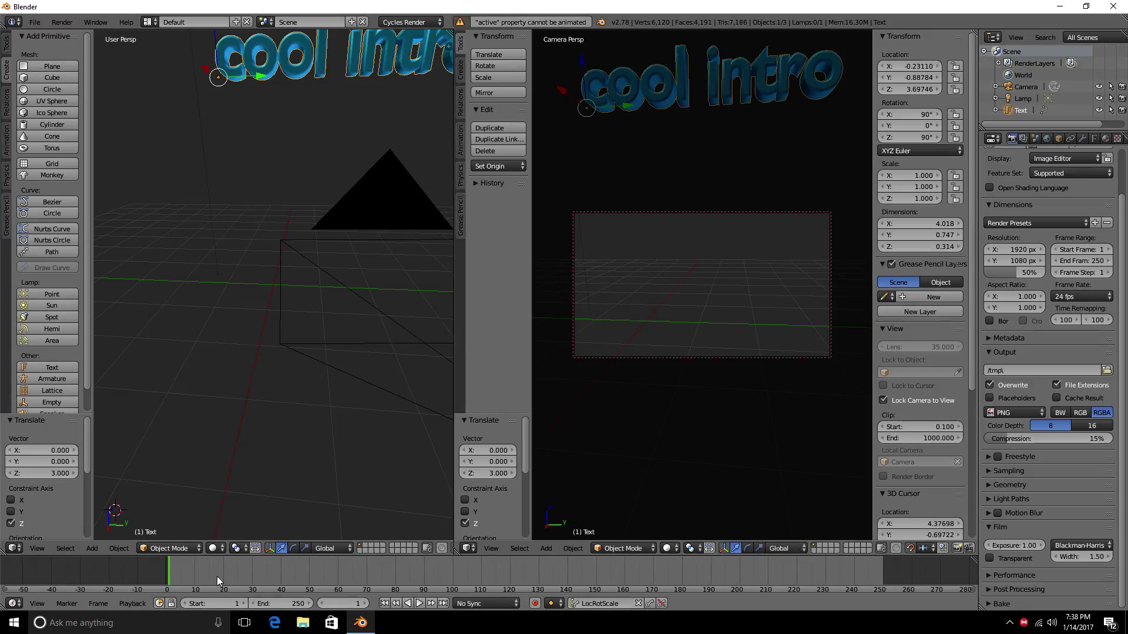
{"action": "key", "text": "alt+a"}
{"action": "left_click_drag", "start_coordinate": [167, 577], "coordinate": [171, 577]}
{"action": "key", "text": "alt+a"}
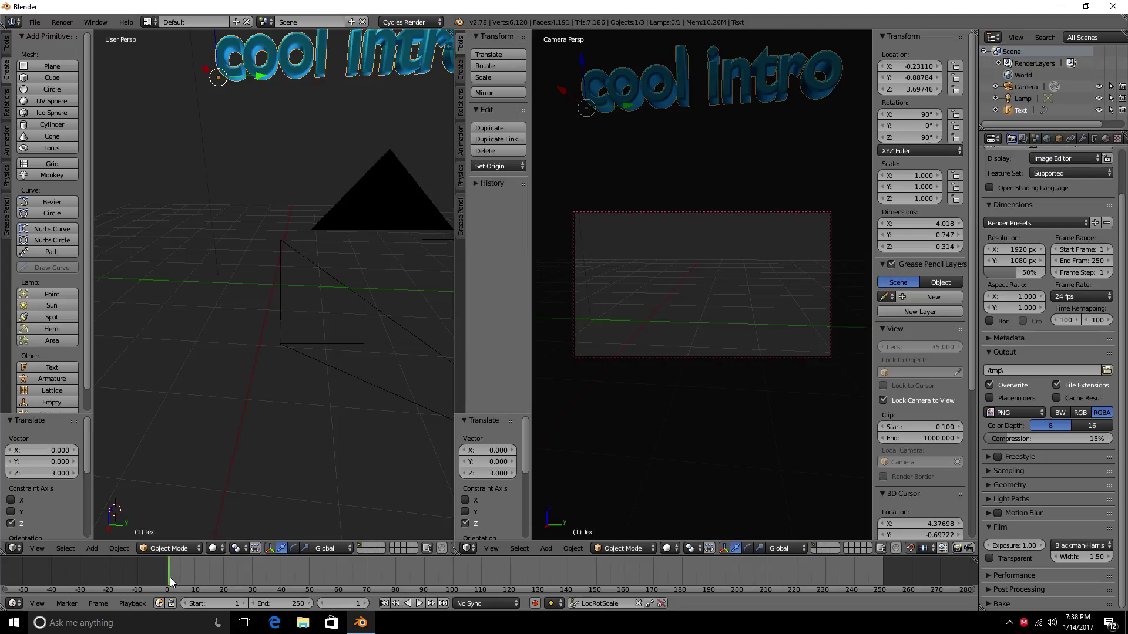
Step: Switch the keying set to LocRot and keyframe the text at frame 1, then test playback
{"action": "left_click", "coordinate": [601, 603]}
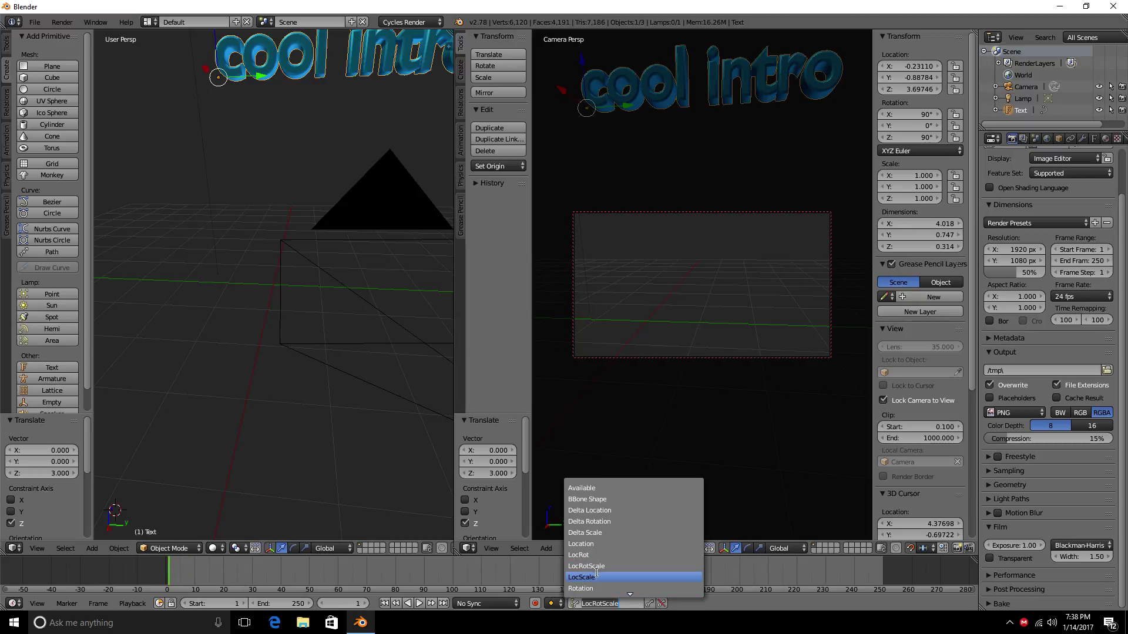
{"action": "left_click", "coordinate": [635, 558]}
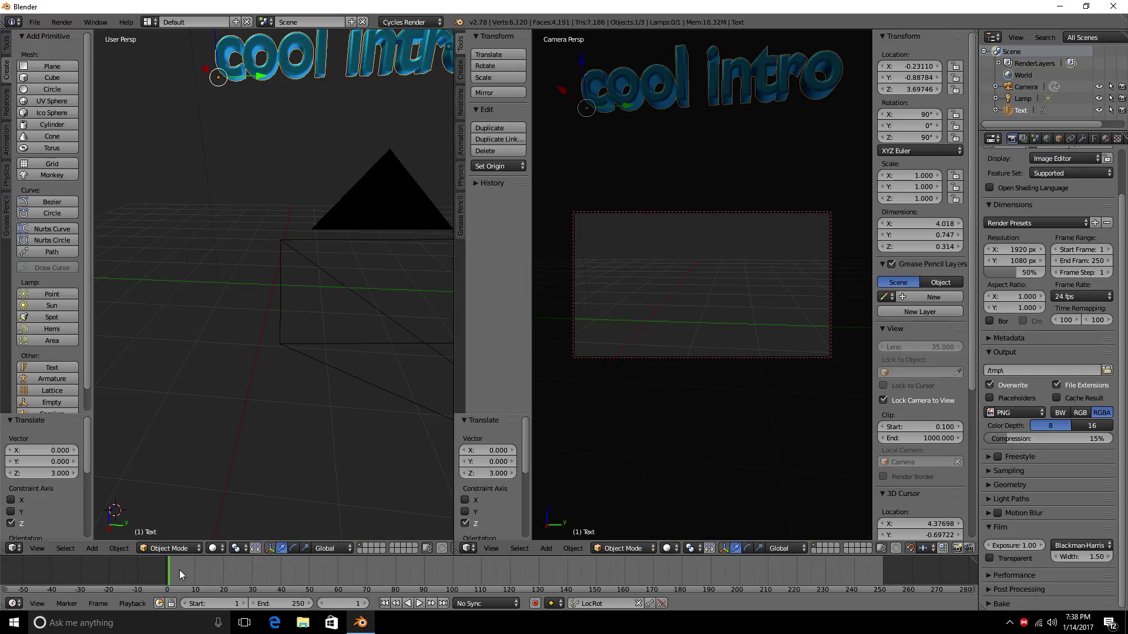
{"action": "key", "text": "i"}
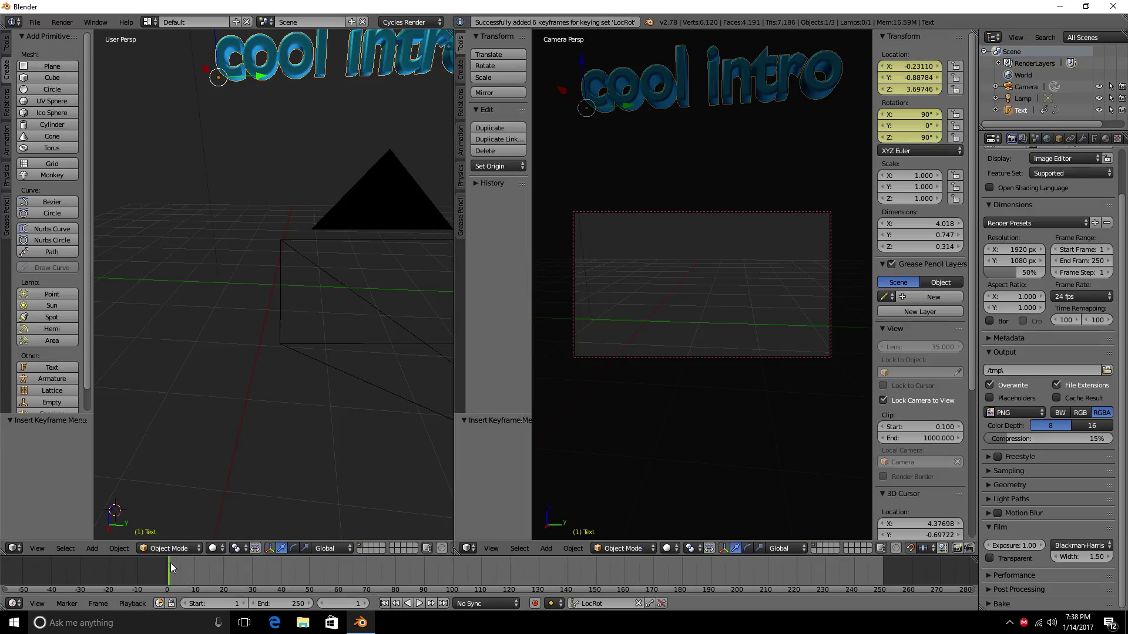
{"action": "key", "text": "alt+a"}
{"action": "key", "text": "Escape"}
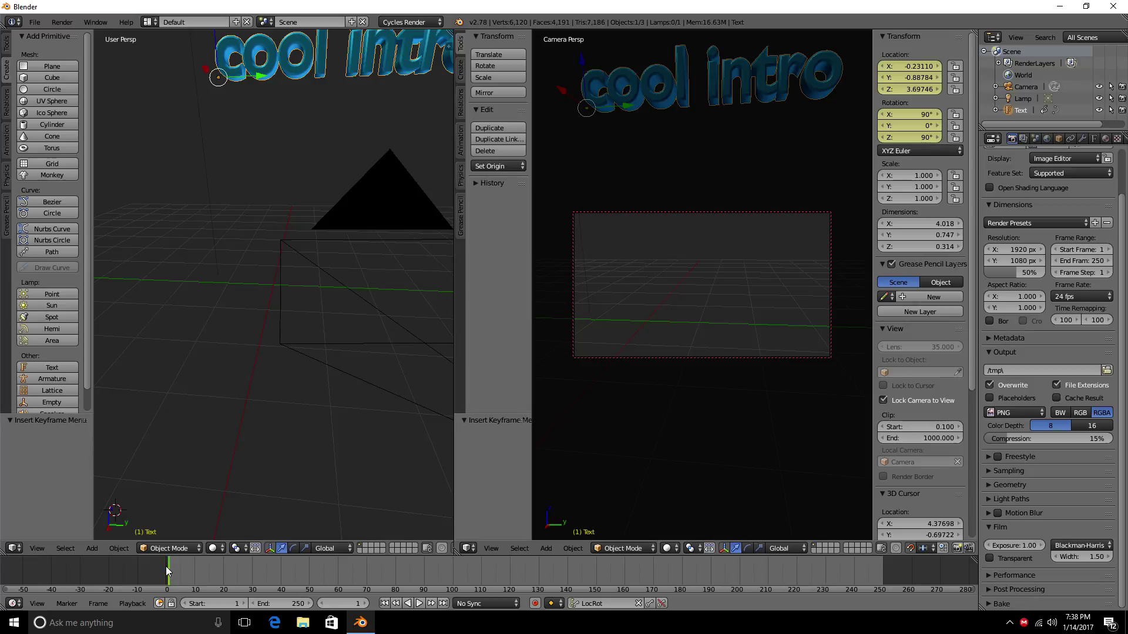
Step: Play the animation, then scrub the playhead through frames 52, 10, 16 and 19 to 20
{"action": "key", "text": "alt+a"}
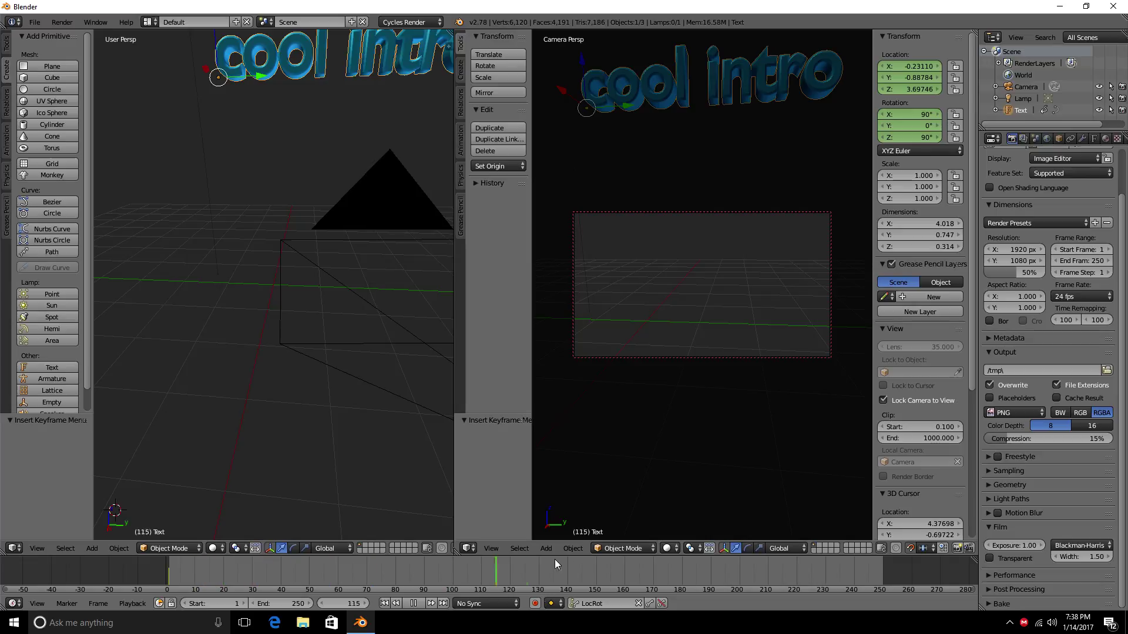
{"action": "left_click", "coordinate": [309, 576]}
{"action": "left_click_drag", "start_coordinate": [238, 573], "coordinate": [195, 576]}
{"action": "left_click_drag", "start_coordinate": [199, 579], "coordinate": [195, 579]}
{"action": "left_click_drag", "start_coordinate": [192, 583], "coordinate": [213, 583]}
{"action": "left_click_drag", "start_coordinate": [216, 582], "coordinate": [223, 579]}
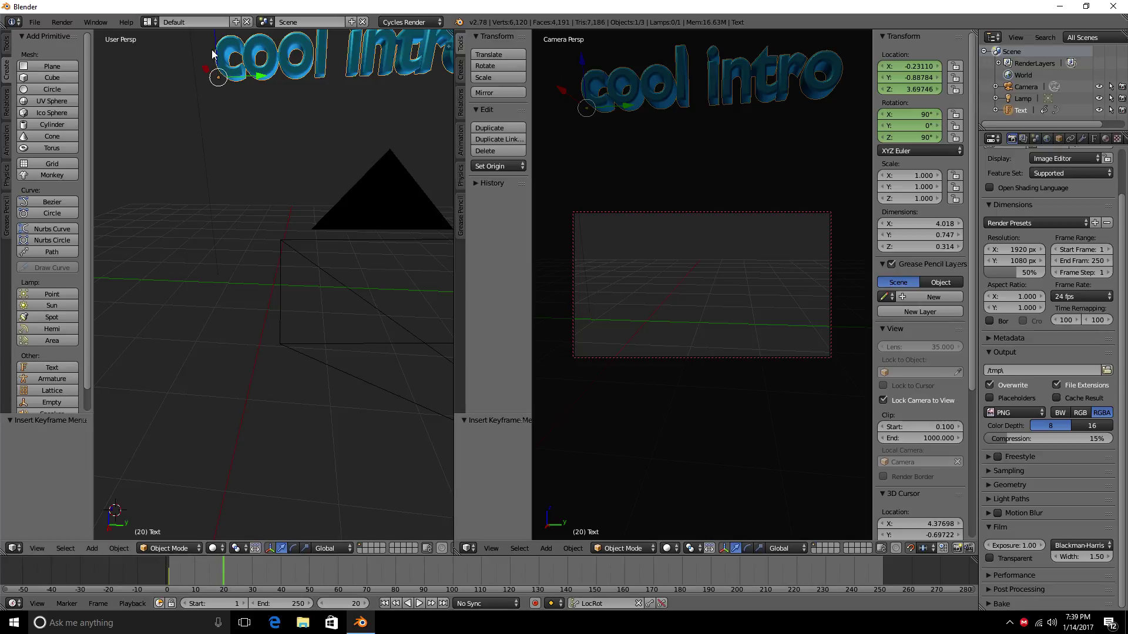
Step: Lower the cool intro text 4 units along Z to Z -0.303
{"action": "key", "text": "g"}
{"action": "key", "text": "z"}
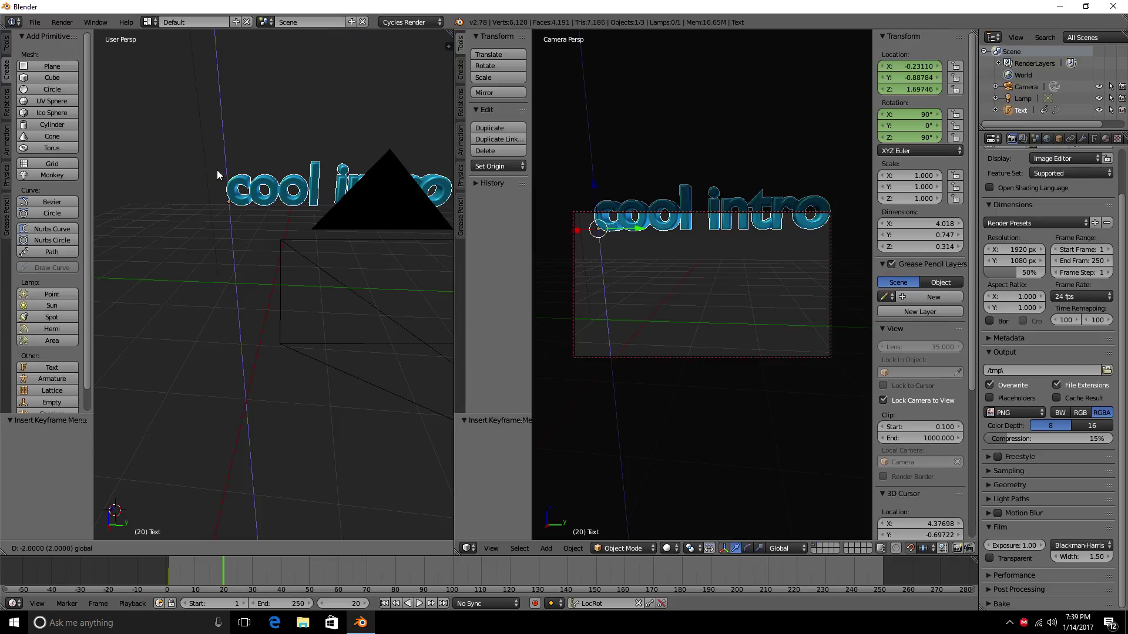
{"action": "left_click", "coordinate": [214, 235]}
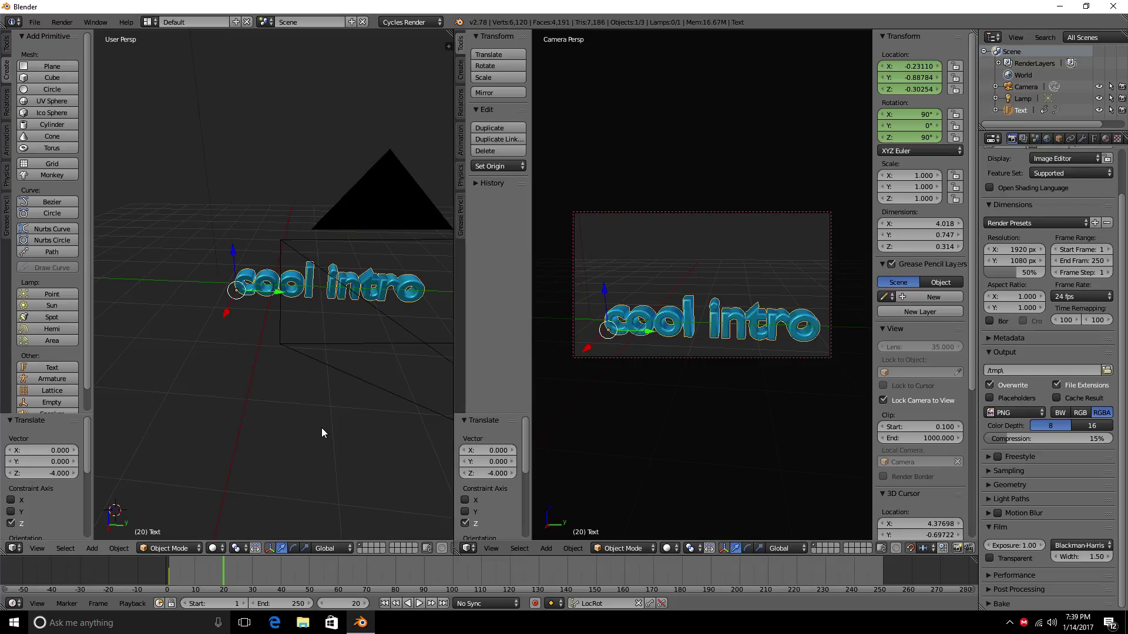
{"action": "middle_click_drag", "start_coordinate": [322, 428], "coordinate": [329, 389]}
{"action": "mouse_move", "coordinate": [776, 344]}
{"action": "middle_mouse_down"}
{"action": "mouse_move", "coordinate": [774, 333]}
{"action": "mouse_move", "coordinate": [788, 332]}
{"action": "middle_mouse_up"}
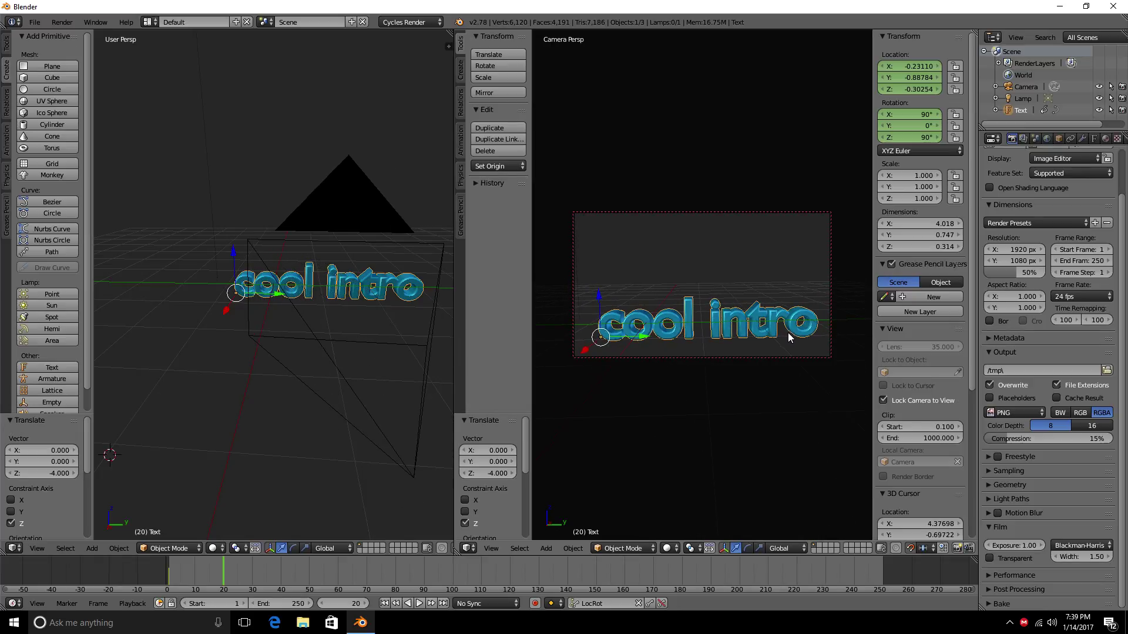
{"action": "middle_click_drag", "start_coordinate": [305, 358], "coordinate": [308, 353]}
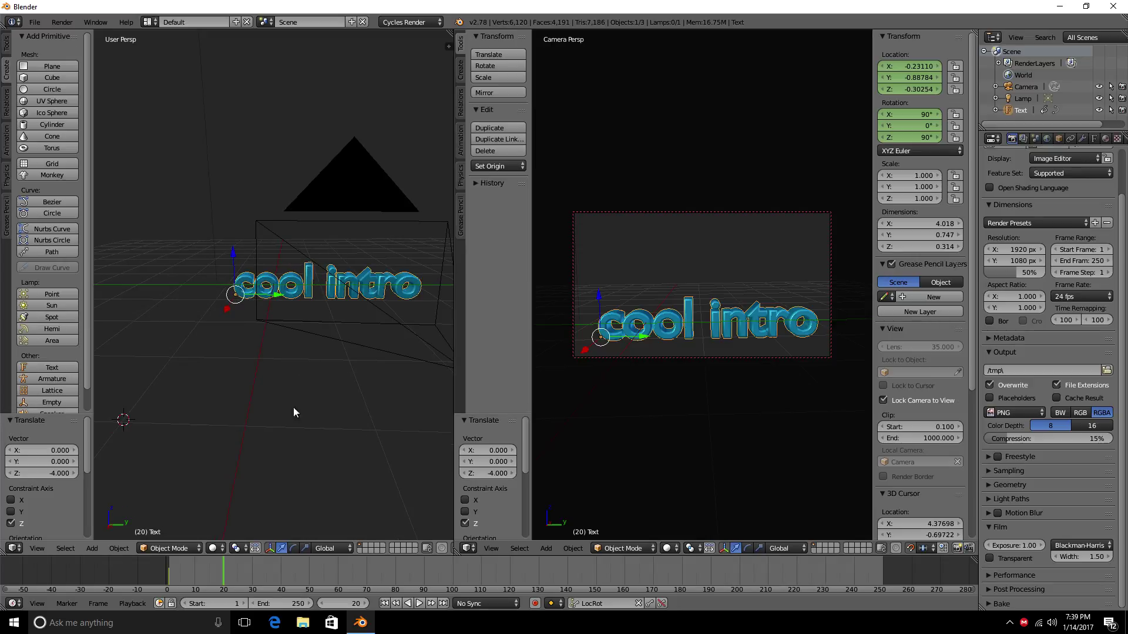
Step: Insert a LocRot keyframe for the lowered text at frame 20 and preview the motion
{"action": "key", "text": "i"}
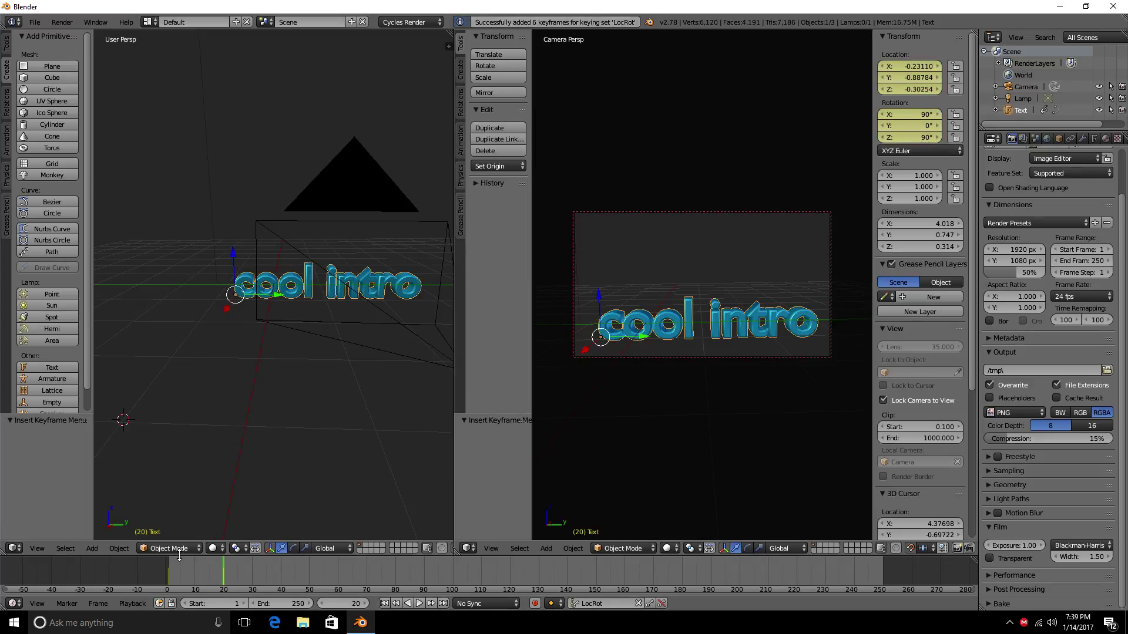
{"action": "key", "text": "shift+Left"}
{"action": "key", "text": "alt+a"}
{"action": "left_click_drag", "start_coordinate": [184, 576], "coordinate": [281, 578]}
{"action": "key", "text": "i"}
Step: Start a 1-unit Y move on the text, then reset it to no change
{"action": "middle_click_drag", "start_coordinate": [278, 291], "coordinate": [319, 292]}
{"action": "key", "text": "g"}
{"action": "key", "text": "y"}
{"action": "key", "text": "1"}
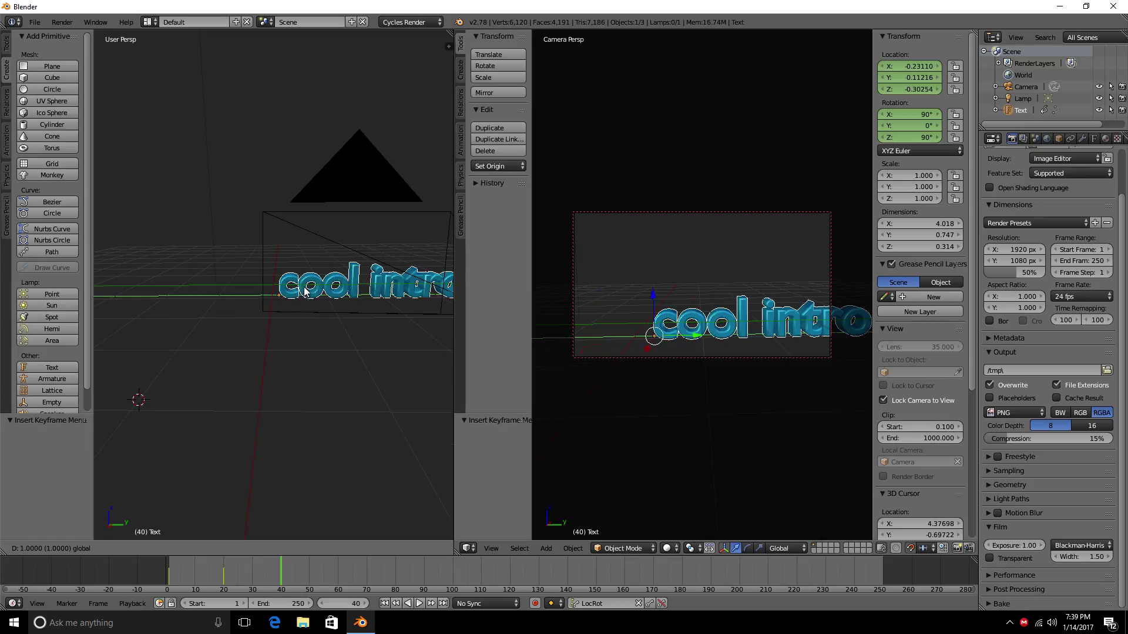
{"action": "key", "text": "BackSpace"}
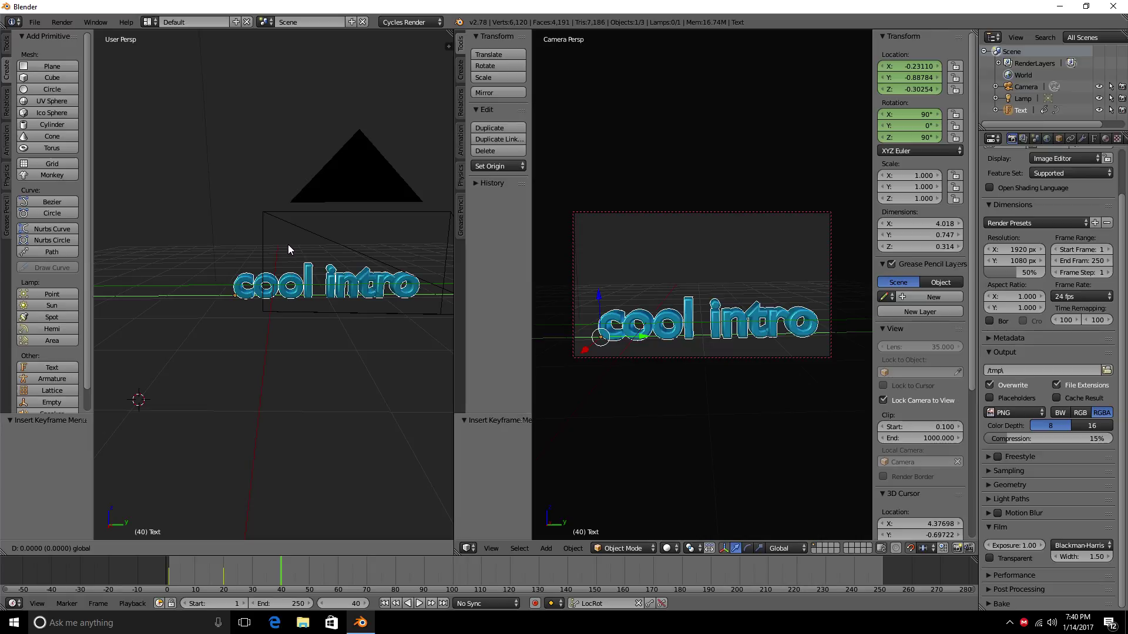
{"action": "left_click", "coordinate": [279, 291]}
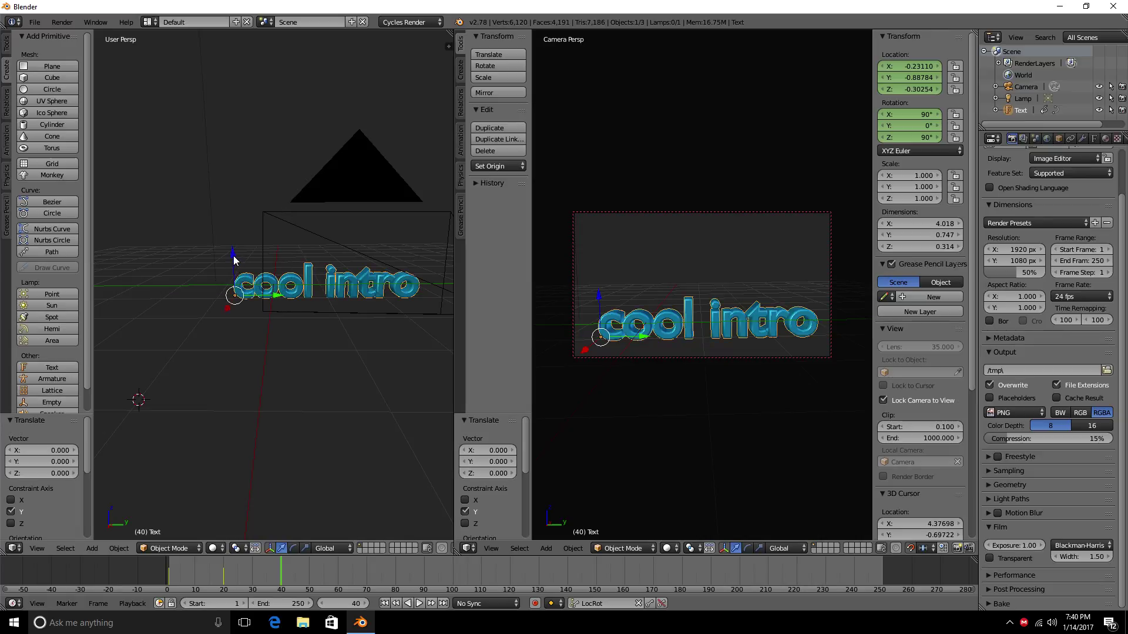
Step: At frame 40, raise the text 1 unit along Z to Z 0.697
{"action": "key", "text": "g"}
{"action": "key", "text": "z"}
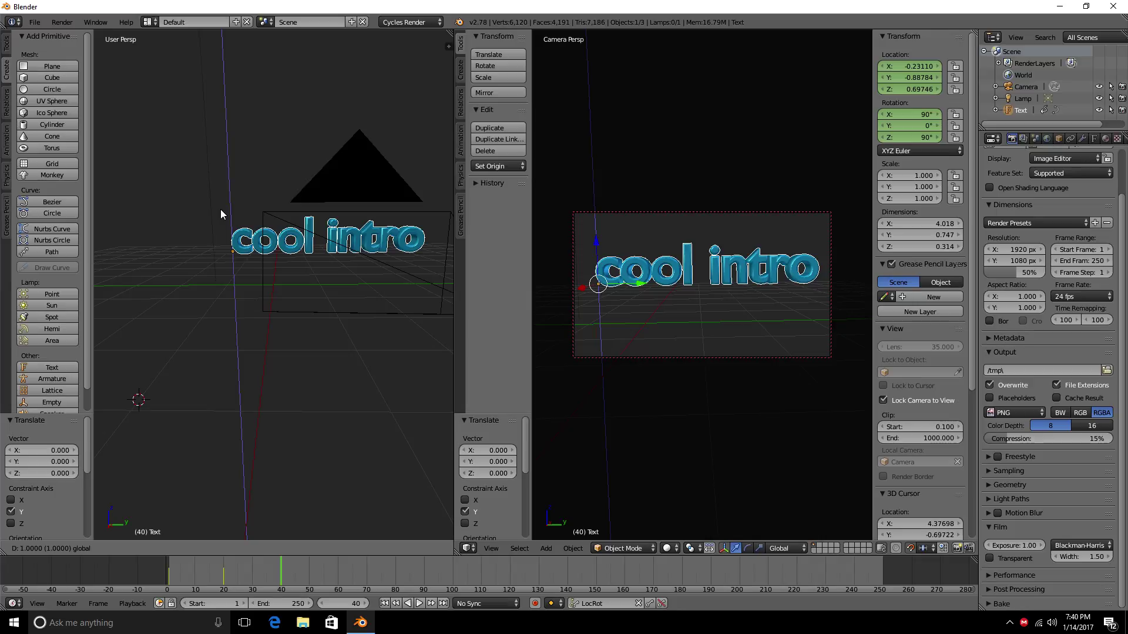
{"action": "left_click", "coordinate": [220, 209]}
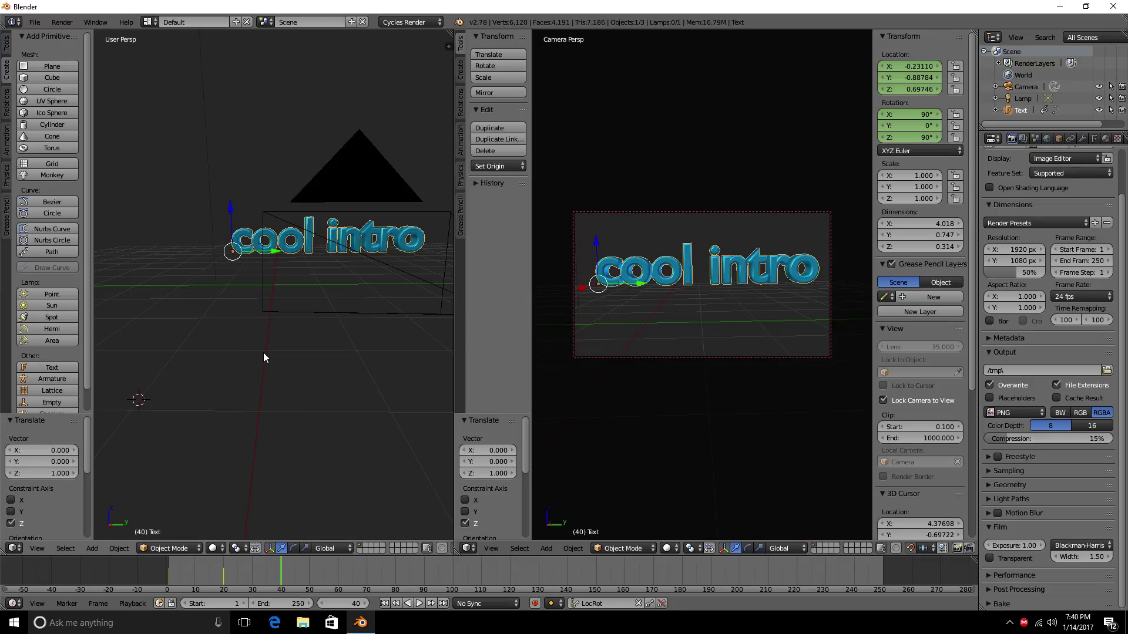
{"action": "left_click", "coordinate": [283, 572]}
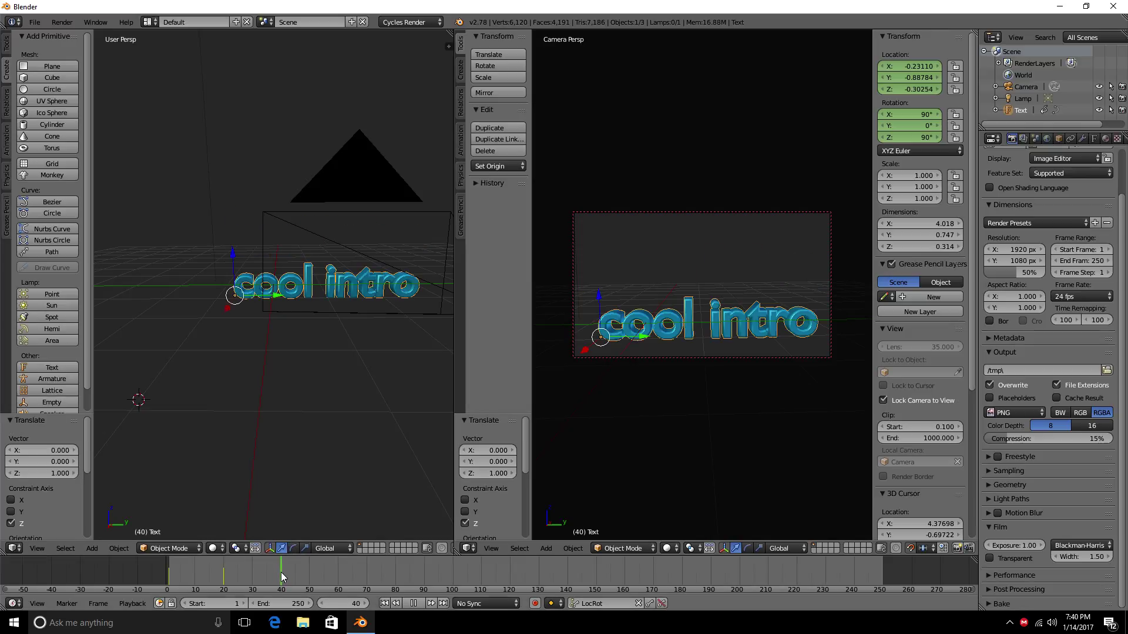
{"action": "left_click", "coordinate": [281, 572]}
{"action": "left_click_drag", "start_coordinate": [234, 259], "coordinate": [233, 227], "text": "ctrl"}
Step: Key the text's location and rotation at frame 40 and scrub back to preview the rise
{"action": "key", "text": "i"}
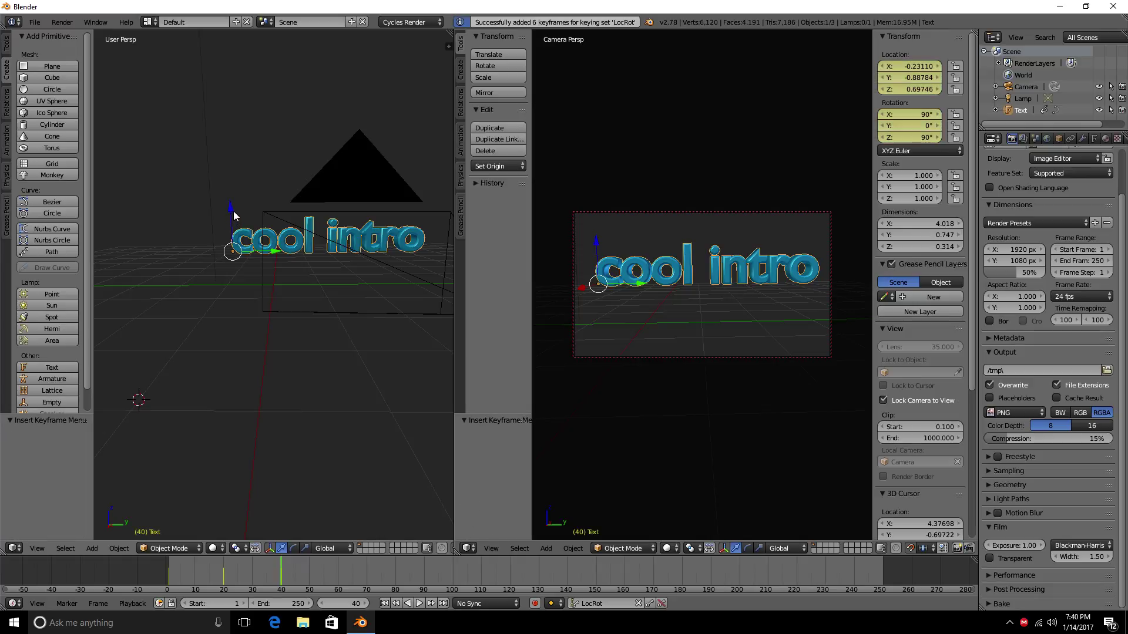
{"action": "left_click_drag", "start_coordinate": [279, 575], "coordinate": [210, 580]}
{"action": "left_click_drag", "start_coordinate": [227, 577], "coordinate": [340, 572]}
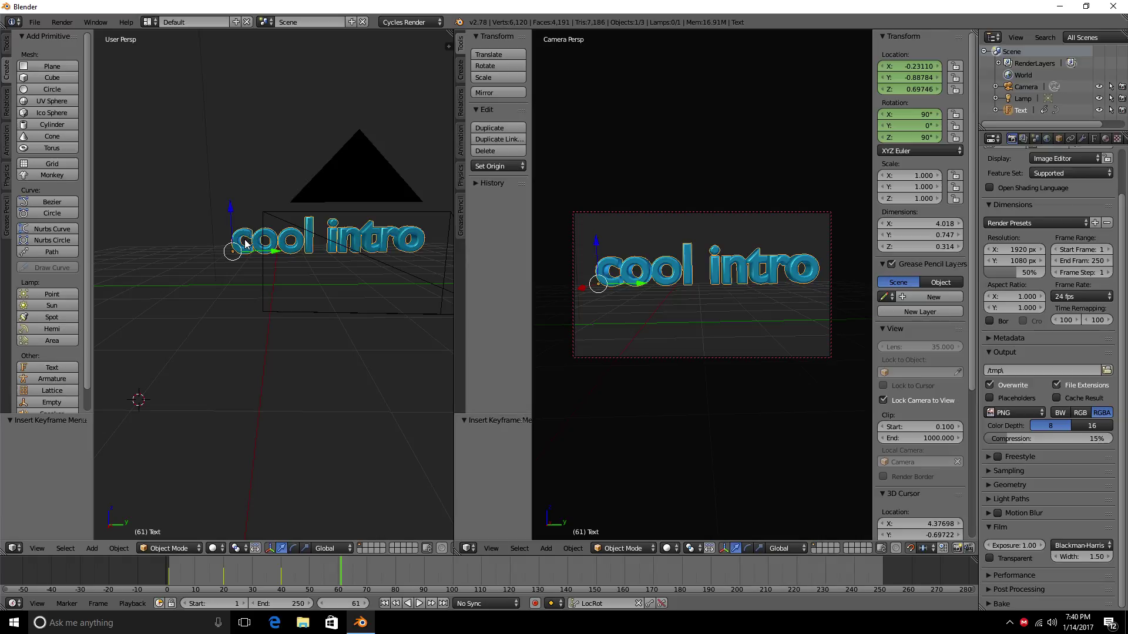
Step: Tilt the text by -45° and then tumble it freely into a new pose
{"action": "key", "text": "r"}
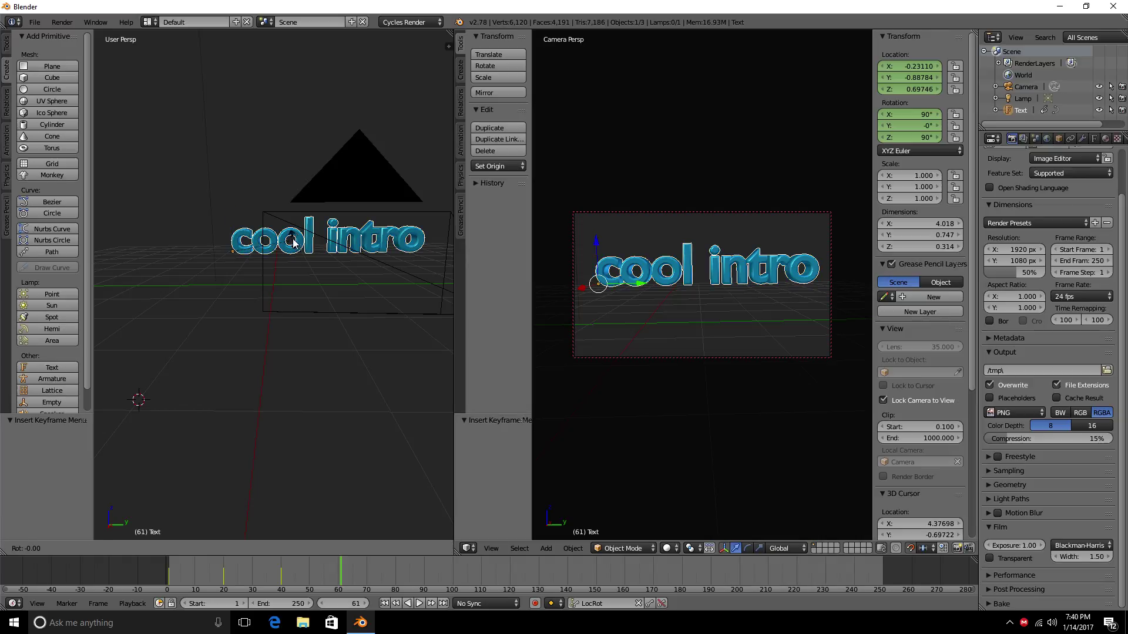
{"action": "mouse_move", "coordinate": [257, 226]}
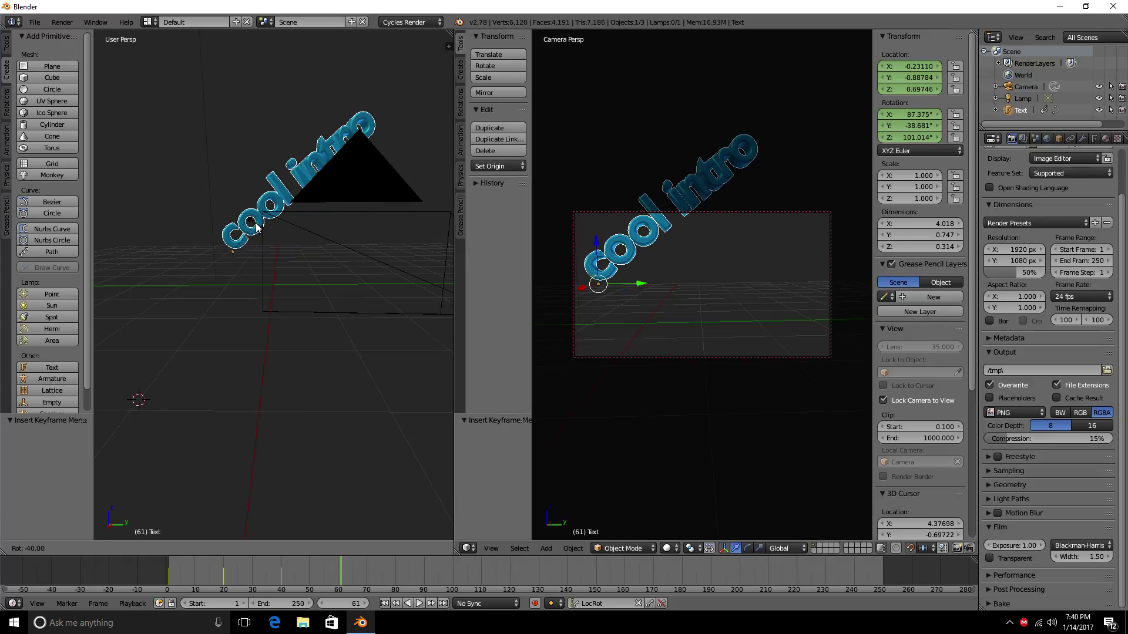
{"action": "mouse_move", "coordinate": [301, 265]}
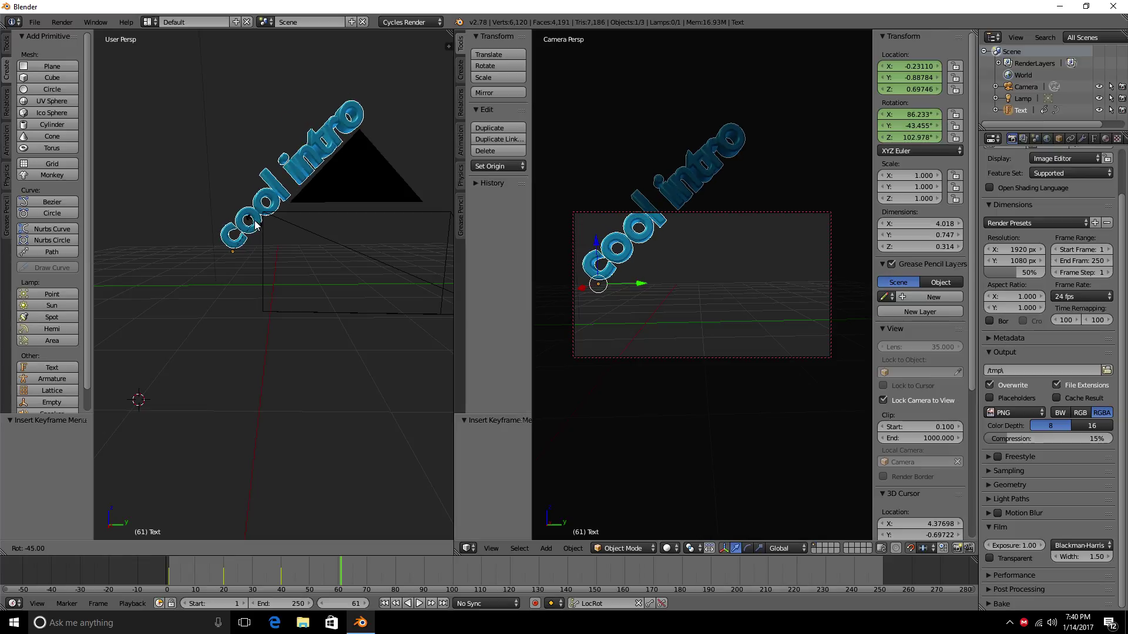
{"action": "left_click", "coordinate": [254, 224]}
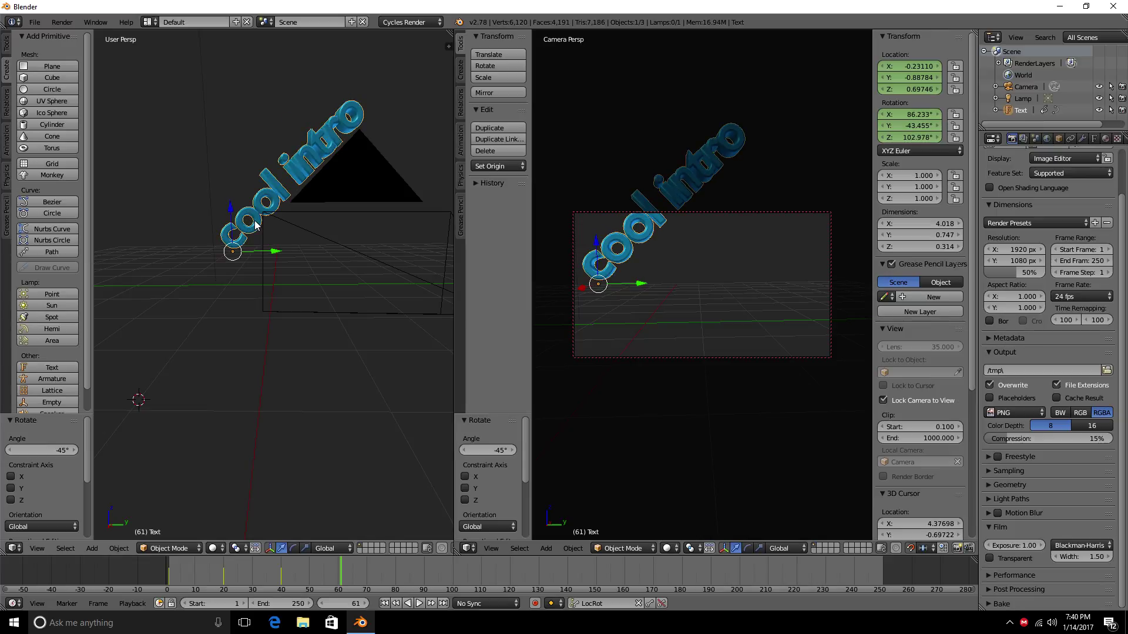
{"action": "key", "text": "r"}
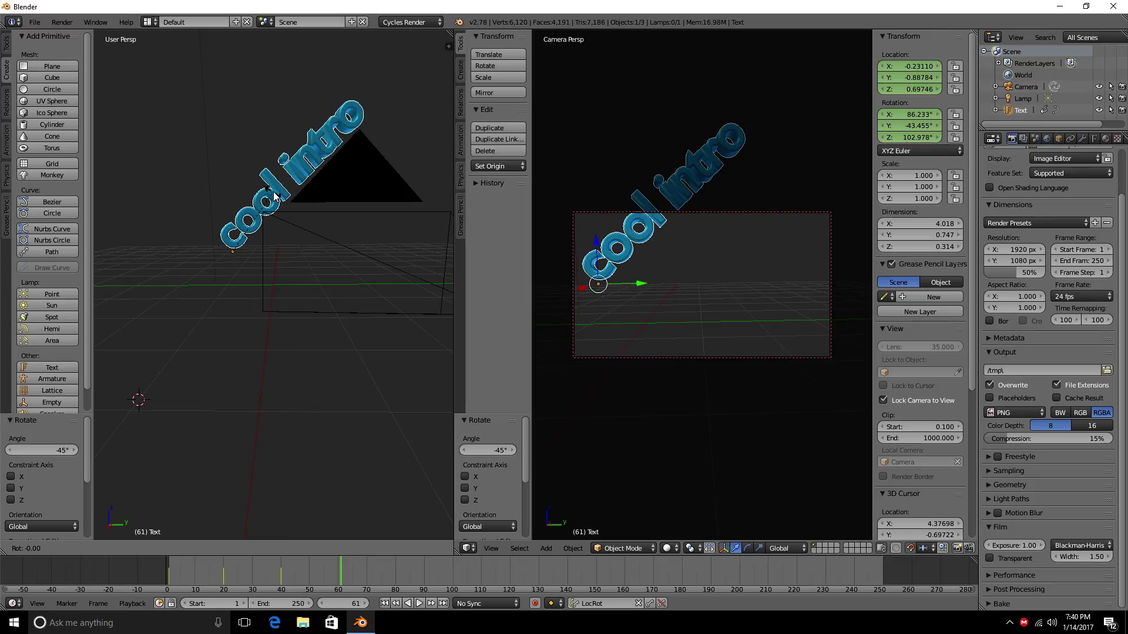
{"action": "key", "text": "r"}
{"action": "key", "text": "r"}
{"action": "key", "text": "Escape"}
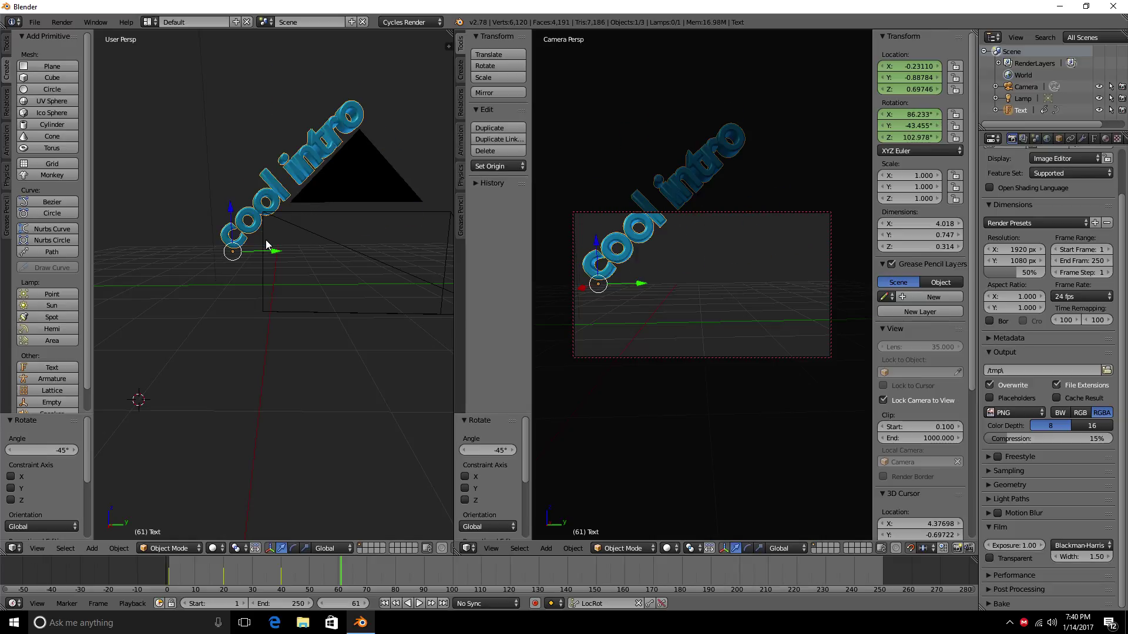
Step: At frame 60, tilt the text a further -55°, key its LocRot pose, and replay
{"action": "key", "text": "alt+a"}
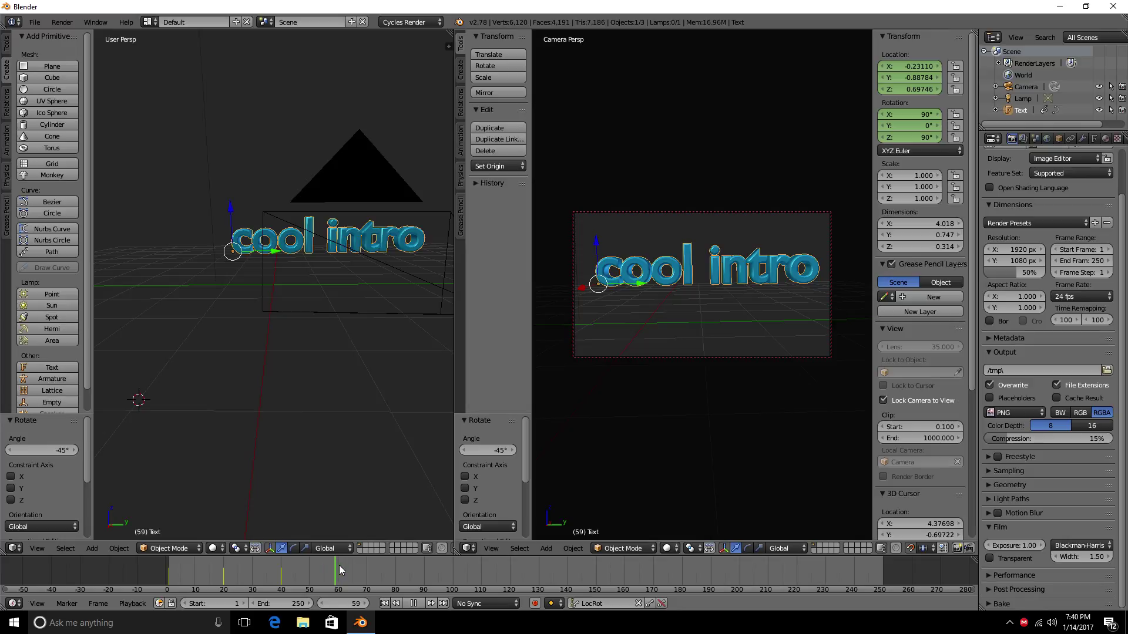
{"action": "key", "text": "Escape"}
{"action": "key", "text": "r"}
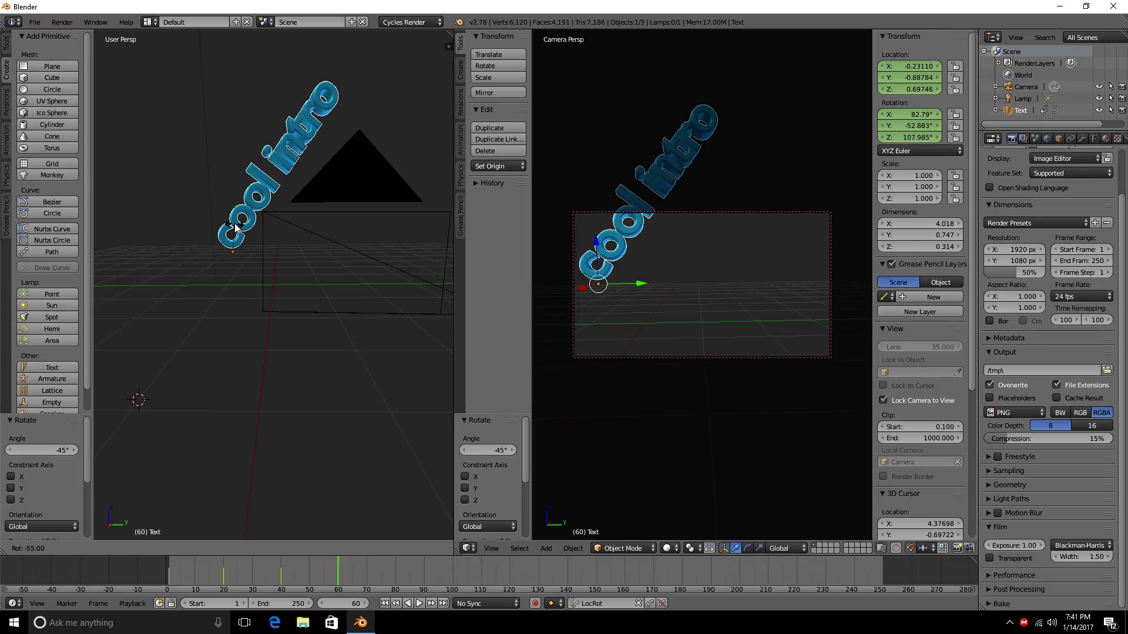
{"action": "left_click", "coordinate": [234, 228]}
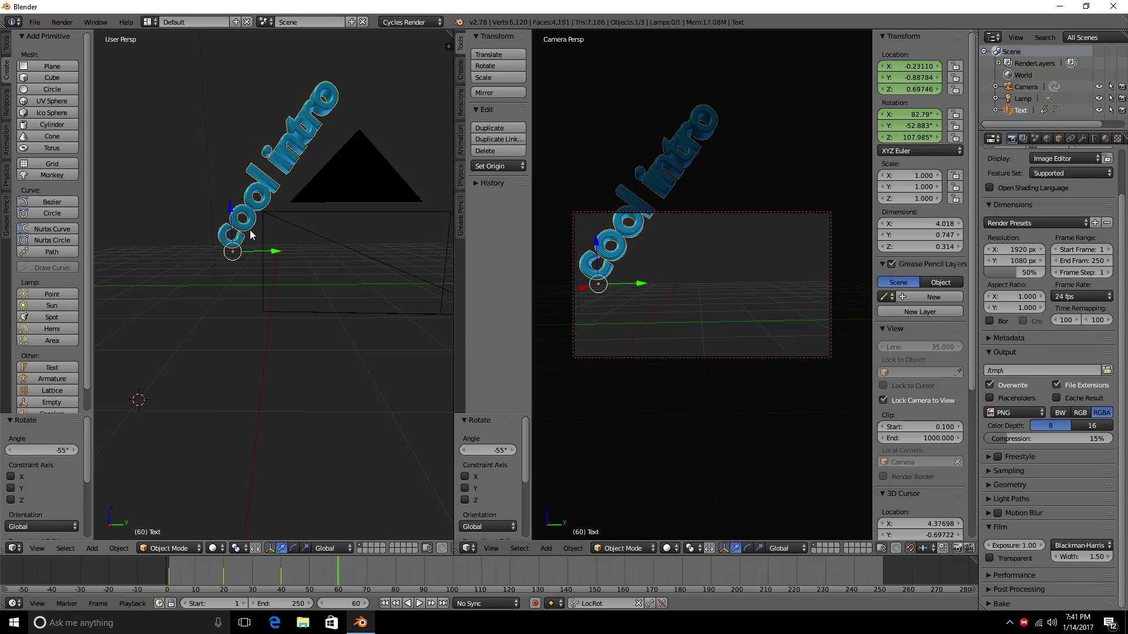
{"action": "key", "text": "i"}
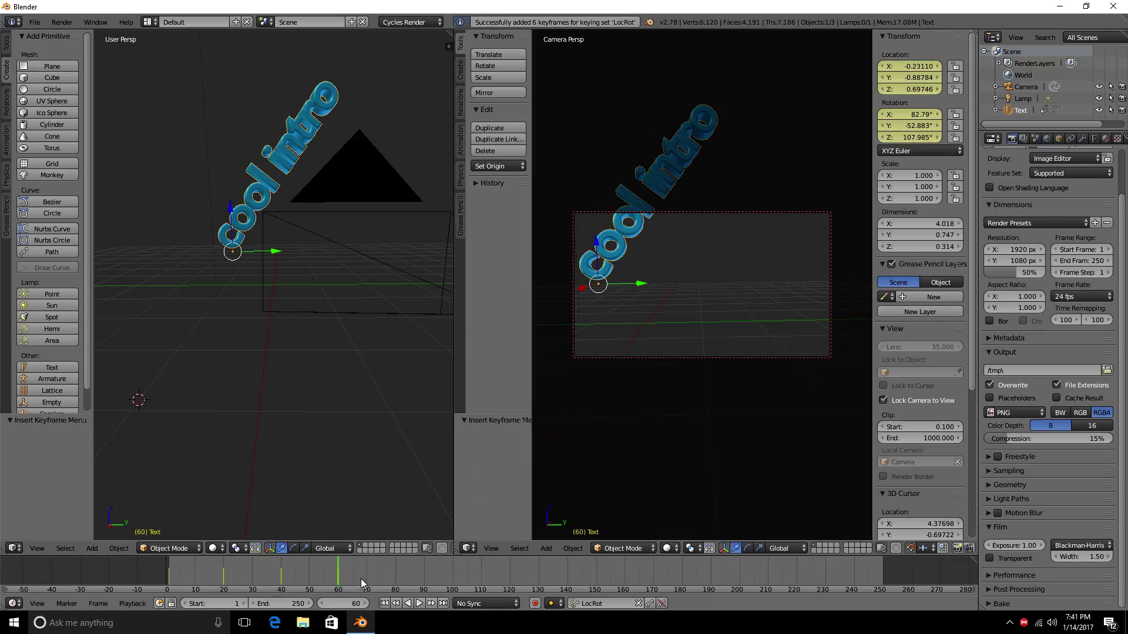
{"action": "key", "text": "alt+a"}
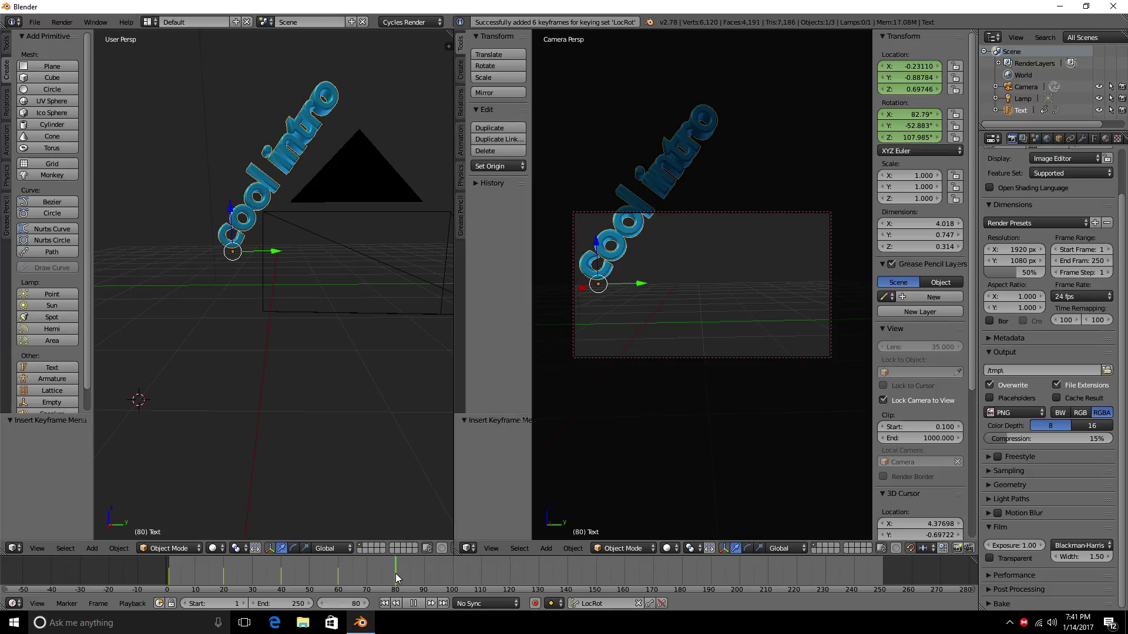
Step: At frame 80, rotate the text 80° and key its LocRot pose
{"action": "key", "text": "alt+a"}
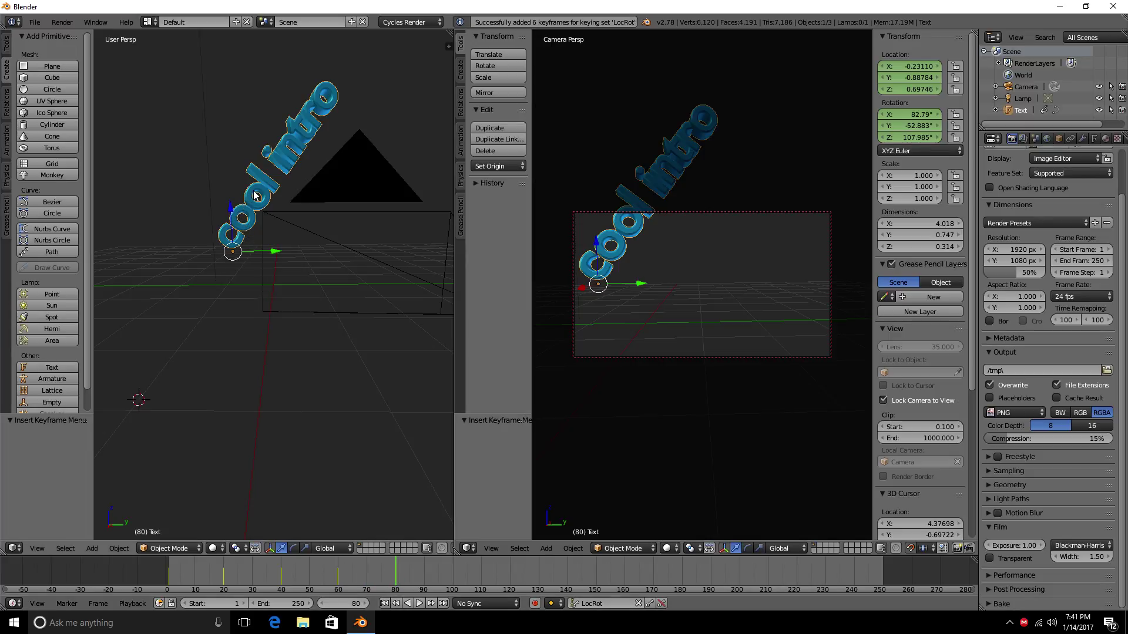
{"action": "key", "text": "r"}
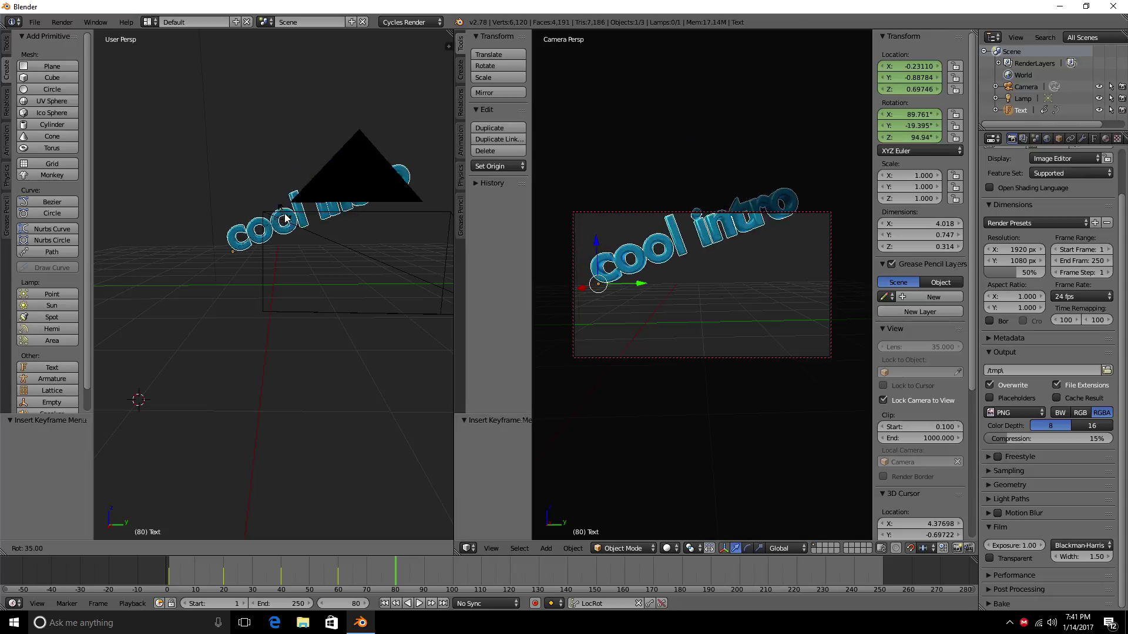
{"action": "mouse_move", "coordinate": [303, 267]}
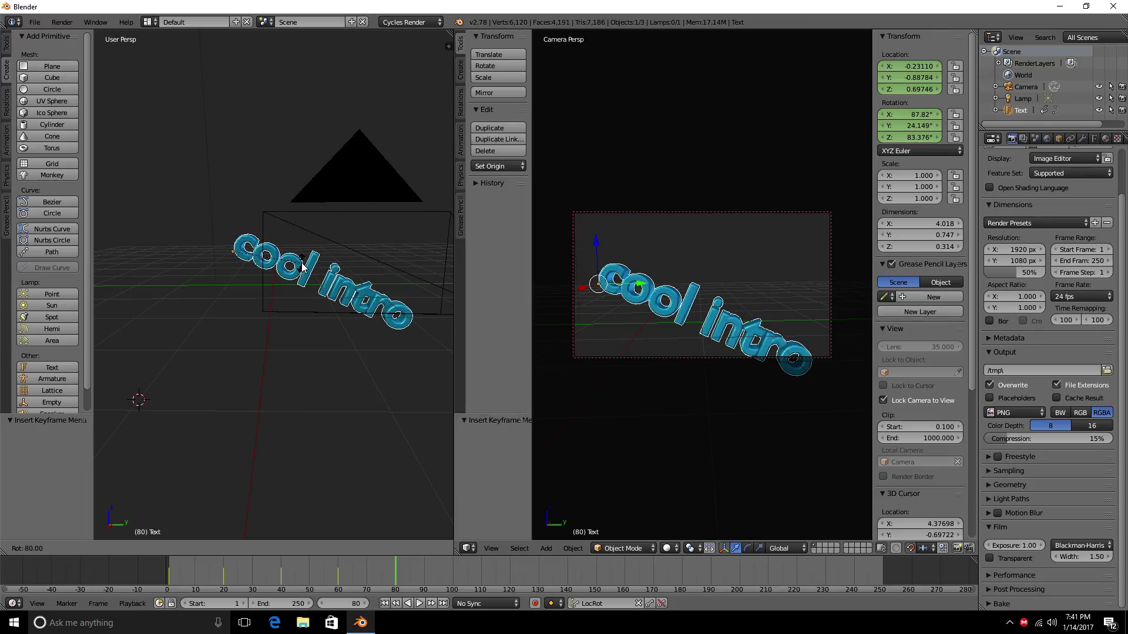
{"action": "left_click", "coordinate": [303, 267]}
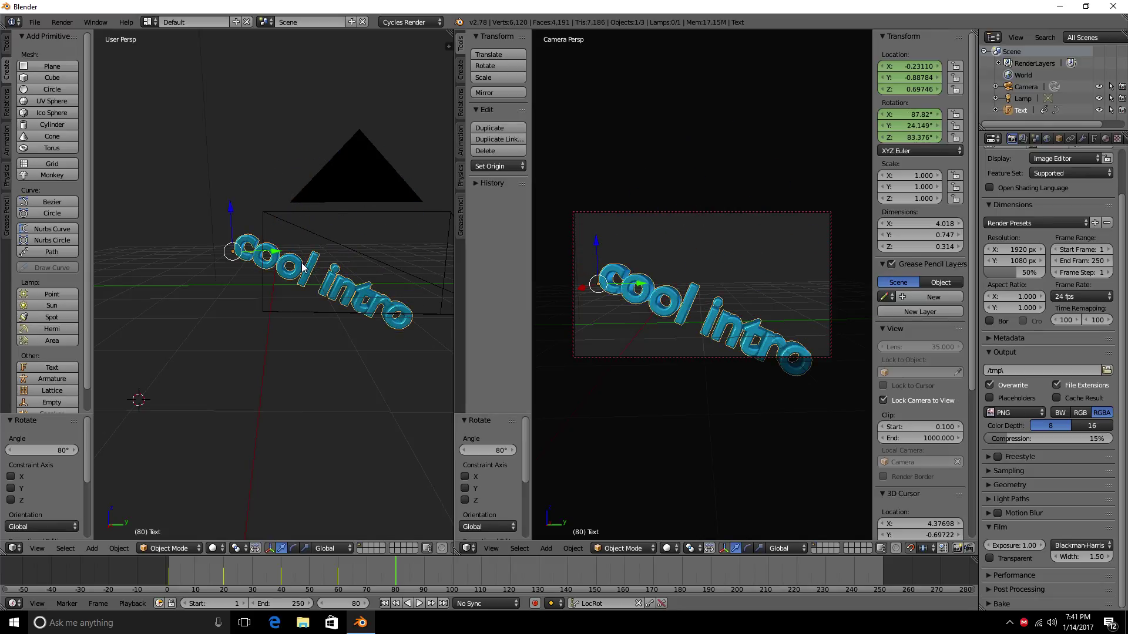
{"action": "key", "text": "i"}
Step: At frame 100, rotate the text back -70°, key LocRot, and replay the animation
{"action": "key", "text": "alt+a"}
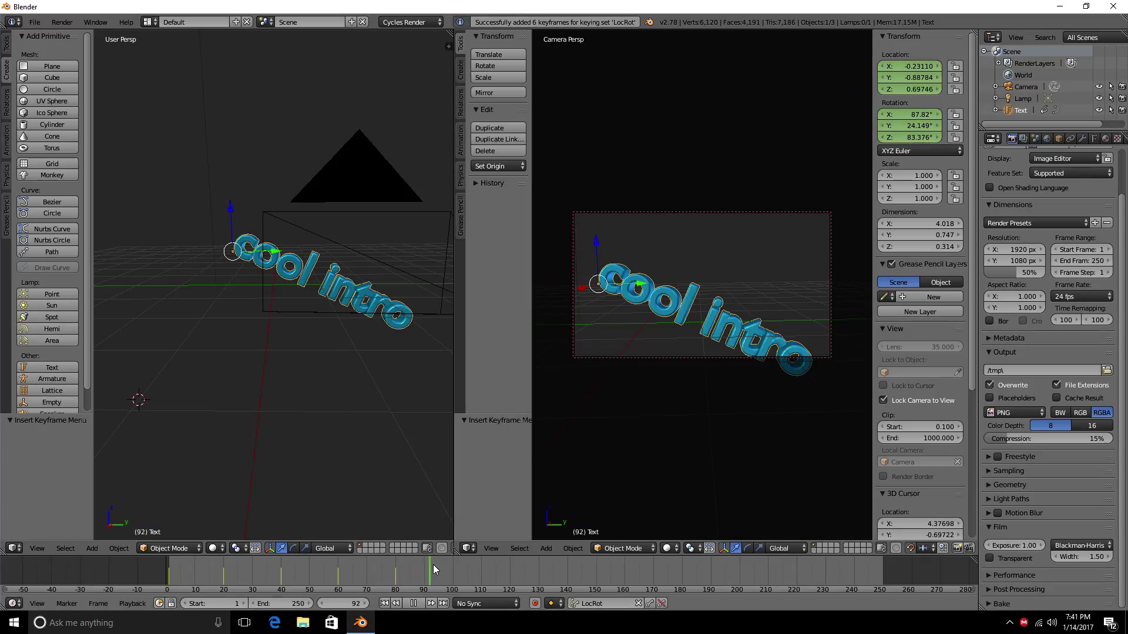
{"action": "key", "text": "alt+a"}
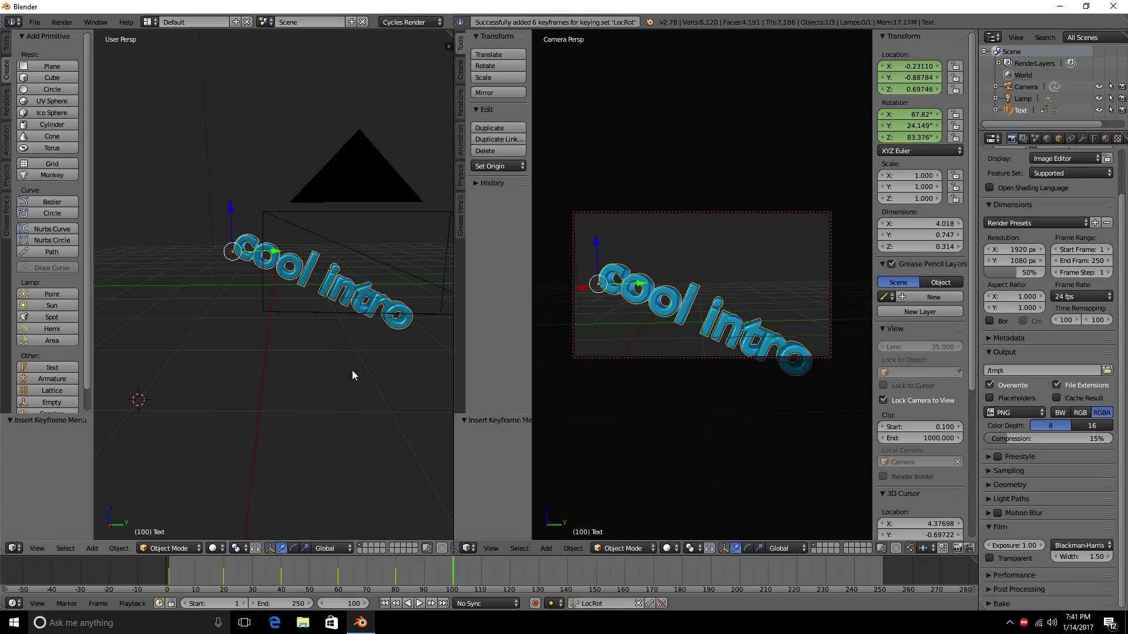
{"action": "key", "text": "r"}
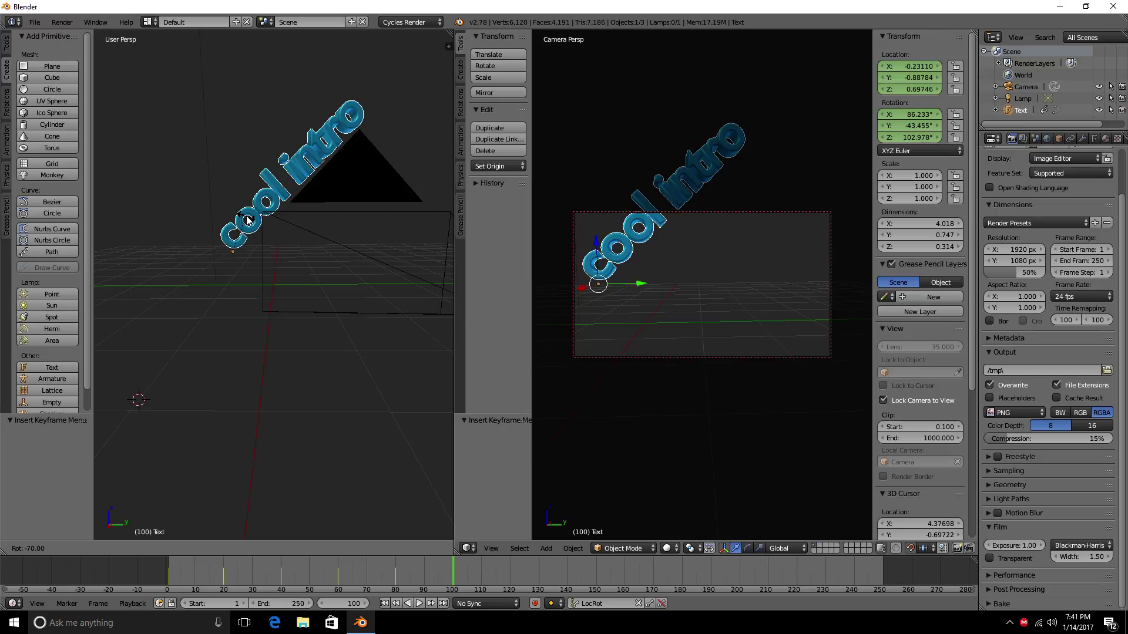
{"action": "key", "text": "Return"}
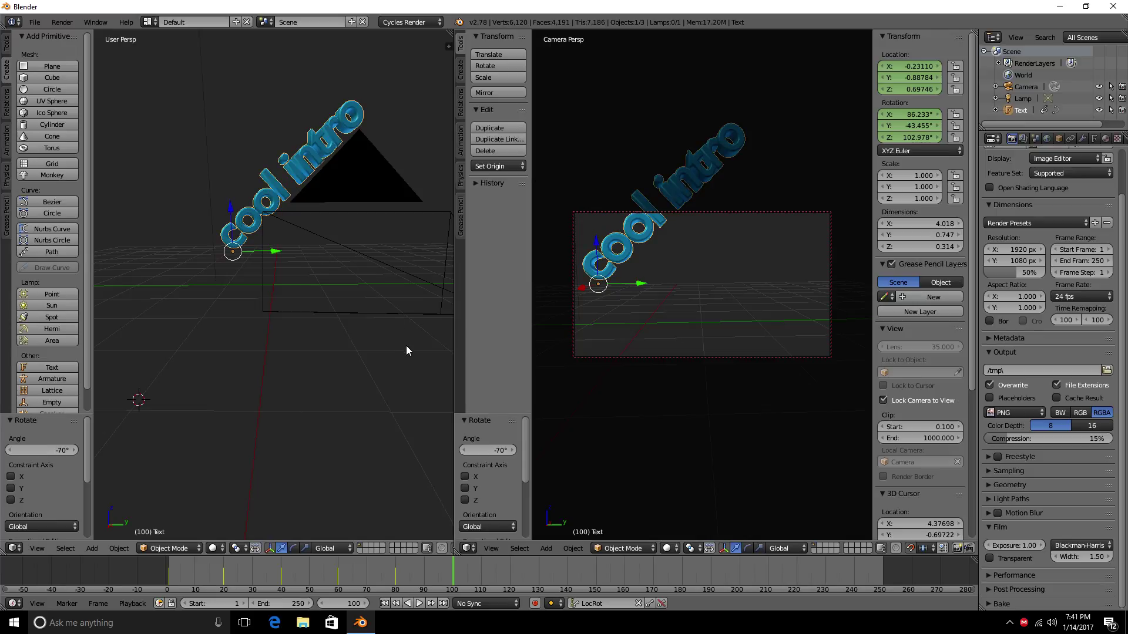
{"action": "key", "text": "i"}
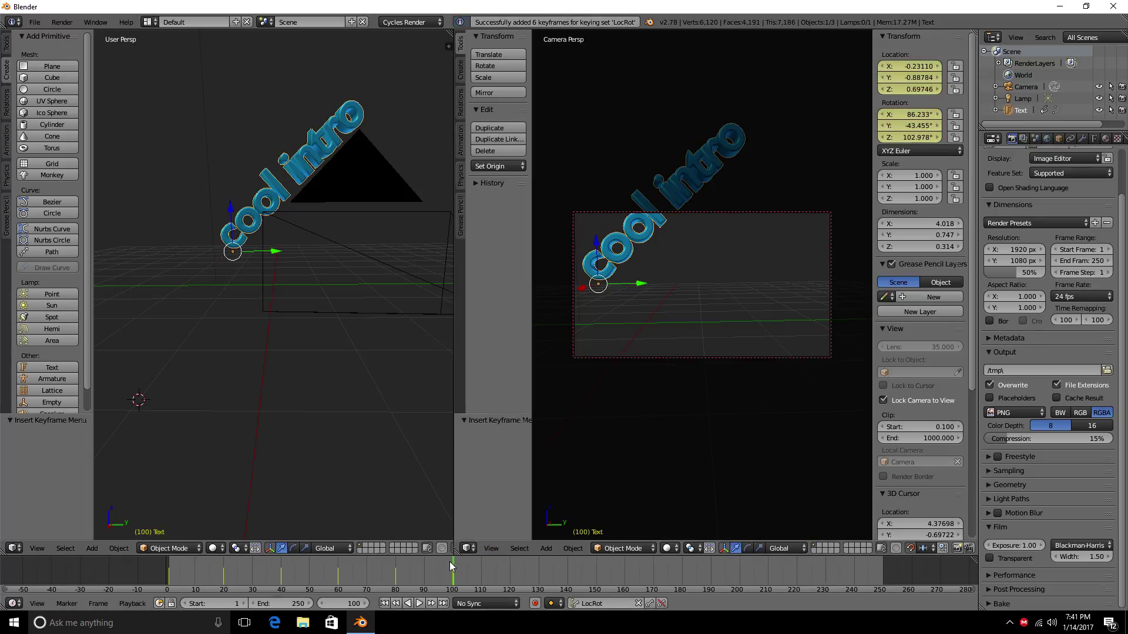
{"action": "key", "text": "alt+a"}
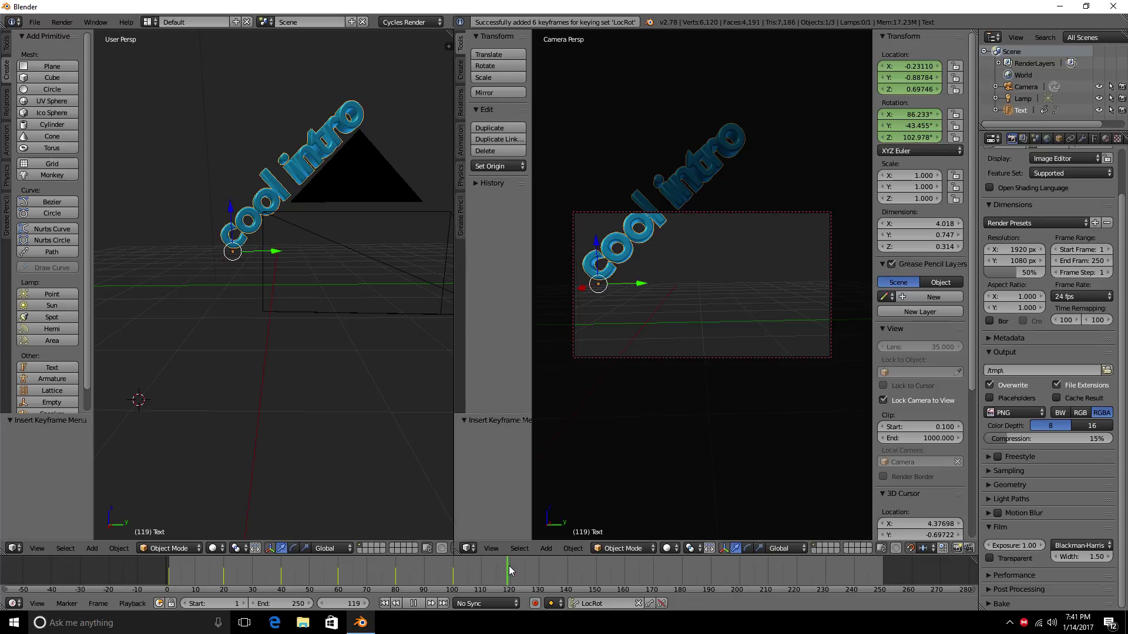
Step: At frame 120, rotate the text 75°, key its LocRot pose, and scrub back to preview
{"action": "key", "text": "alt+a"}
{"action": "key", "text": "r"}
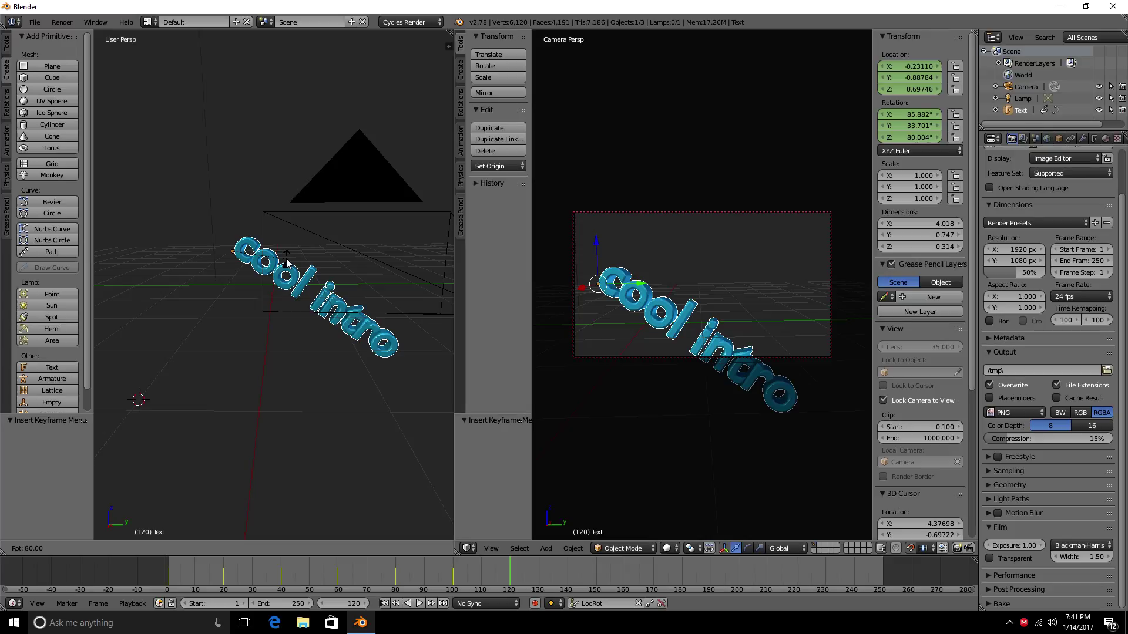
{"action": "right_click", "coordinate": [288, 261]}
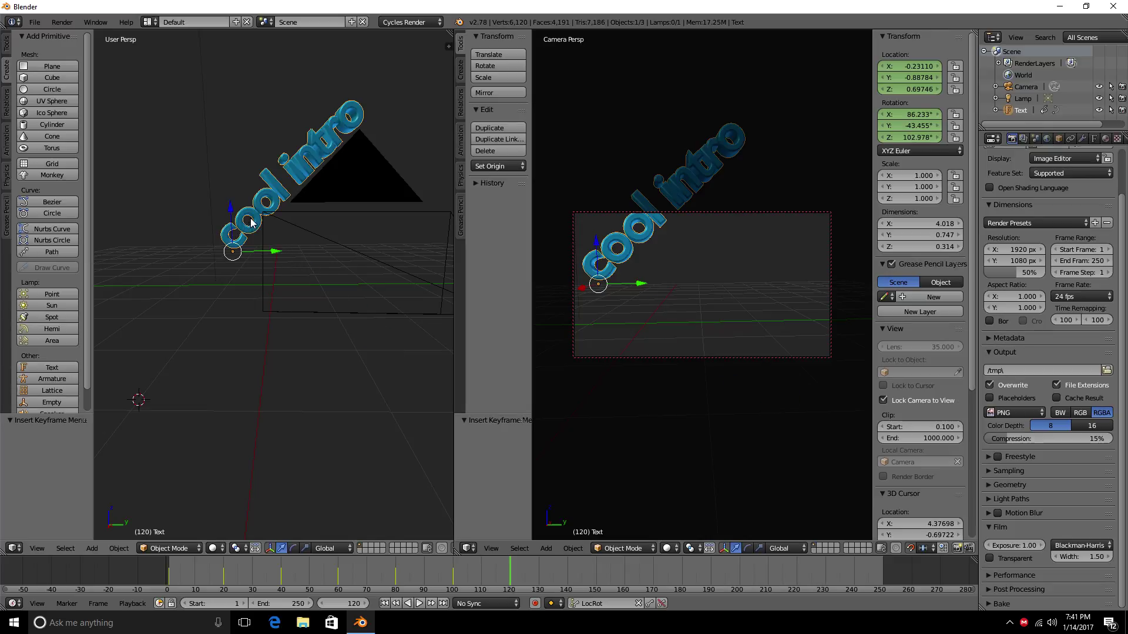
{"action": "key", "text": "r"}
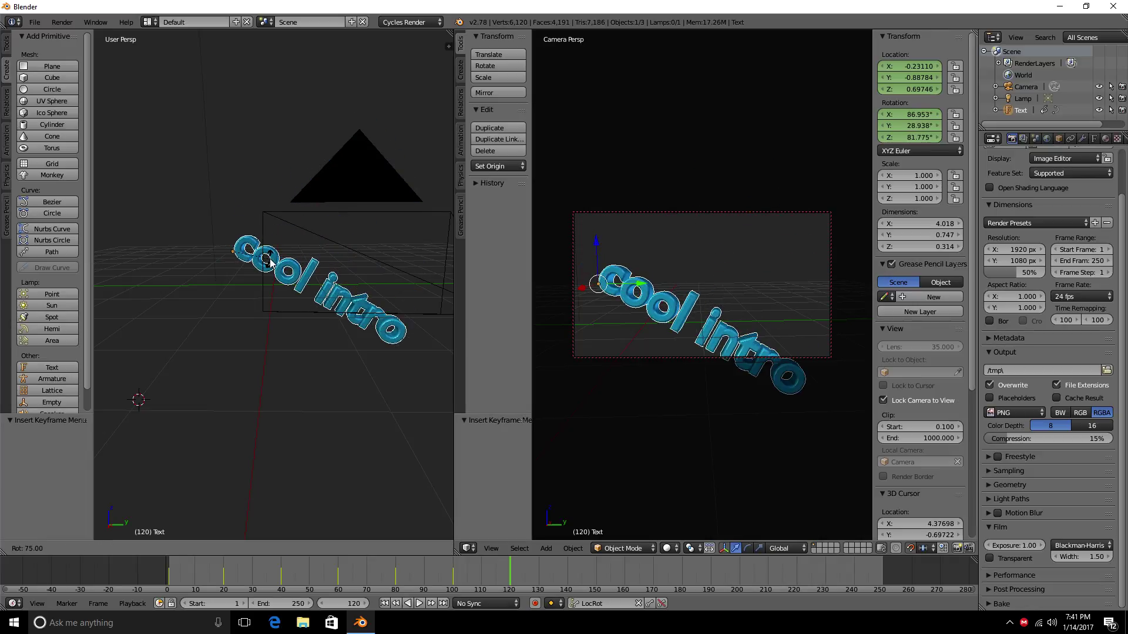
{"action": "left_click", "coordinate": [270, 263]}
{"action": "key", "text": "i"}
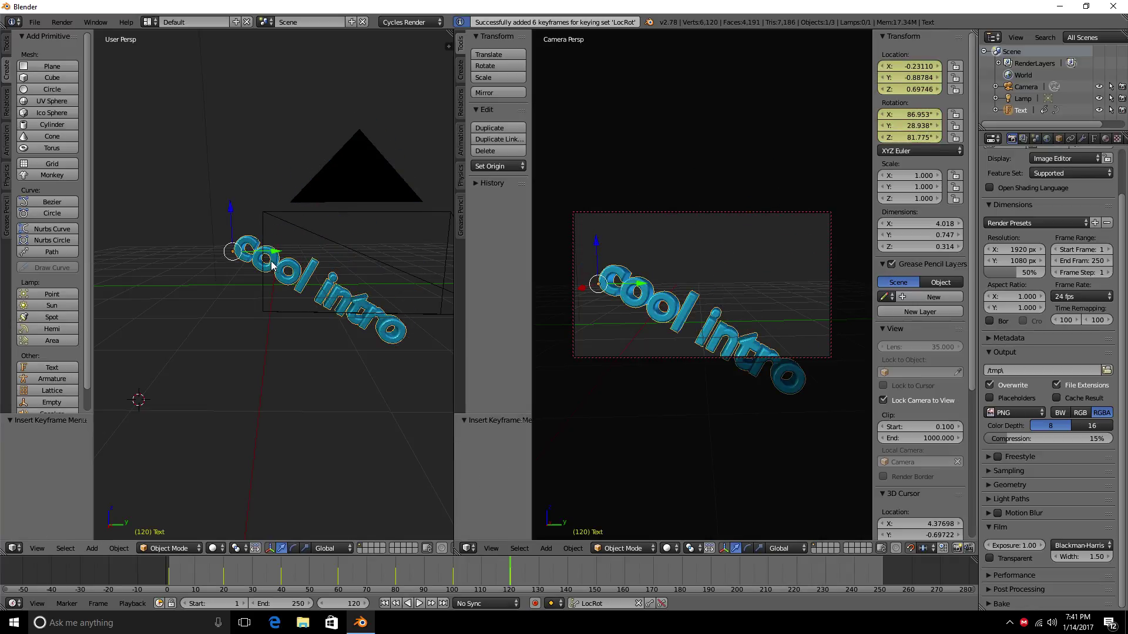
{"action": "key", "text": "shift+alt+a"}
{"action": "left_click_drag", "start_coordinate": [262, 579], "coordinate": [569, 574]}
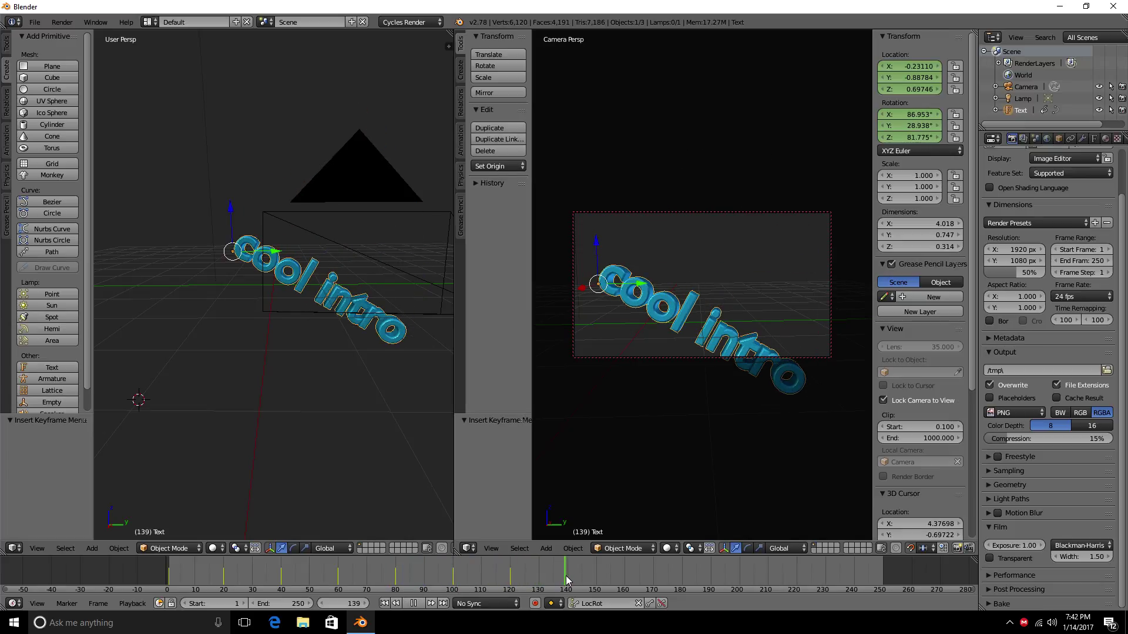
Step: At frame 140, drop the text 6 units to Z -5.303 and key its LocRot
{"action": "key", "text": "alt+a"}
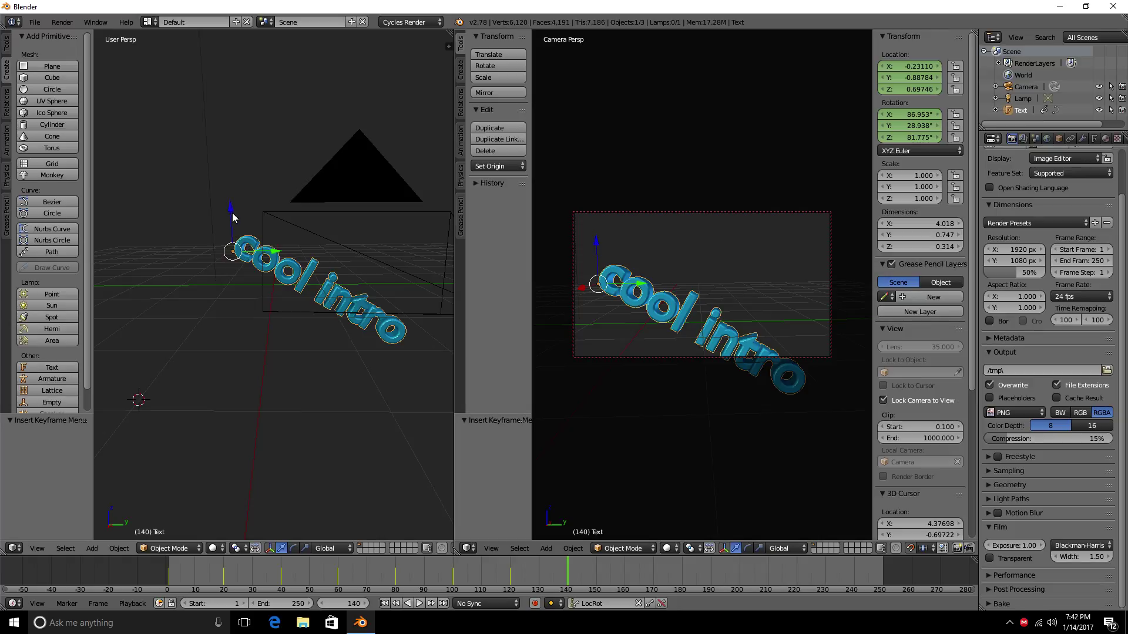
{"action": "left_click_drag", "start_coordinate": [233, 217], "coordinate": [208, 427]}
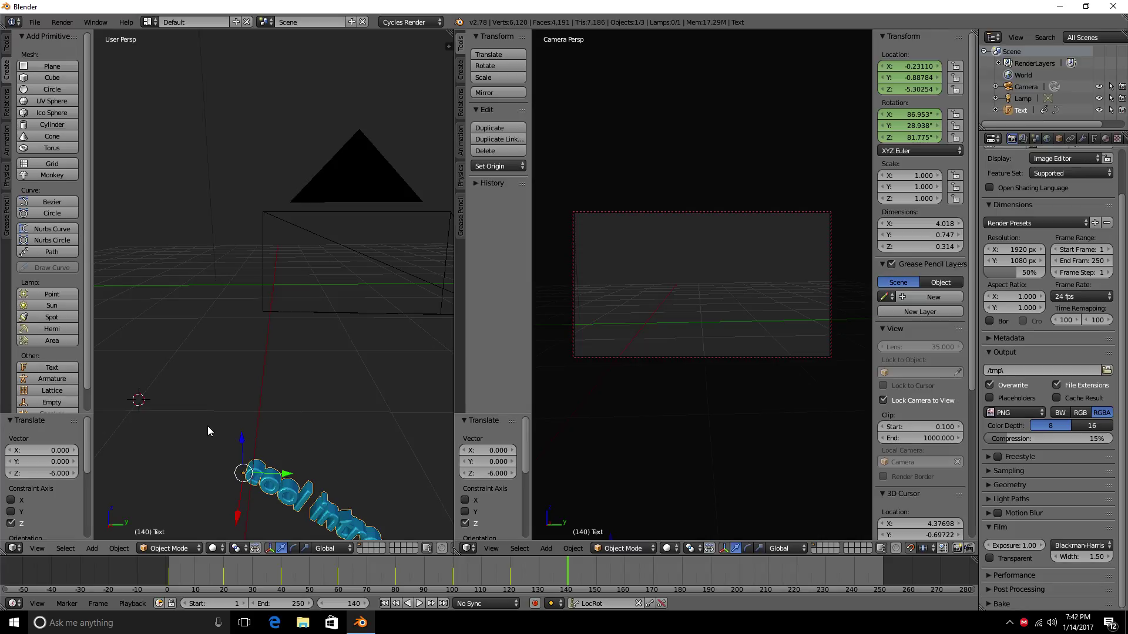
{"action": "key", "text": "i"}
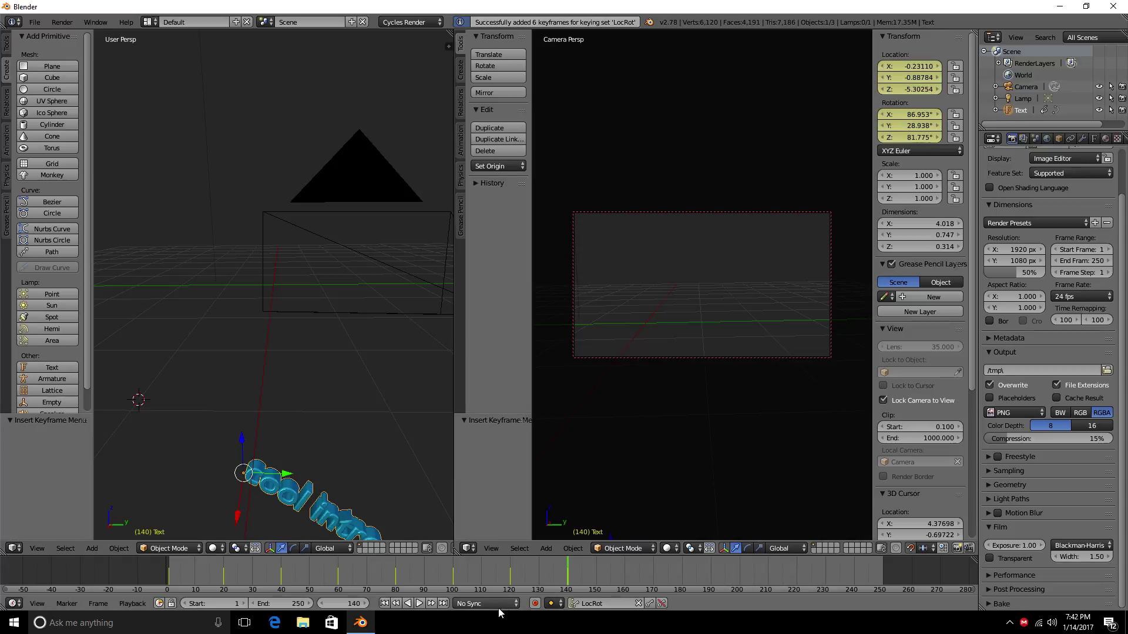
{"action": "key", "text": "alt+a"}
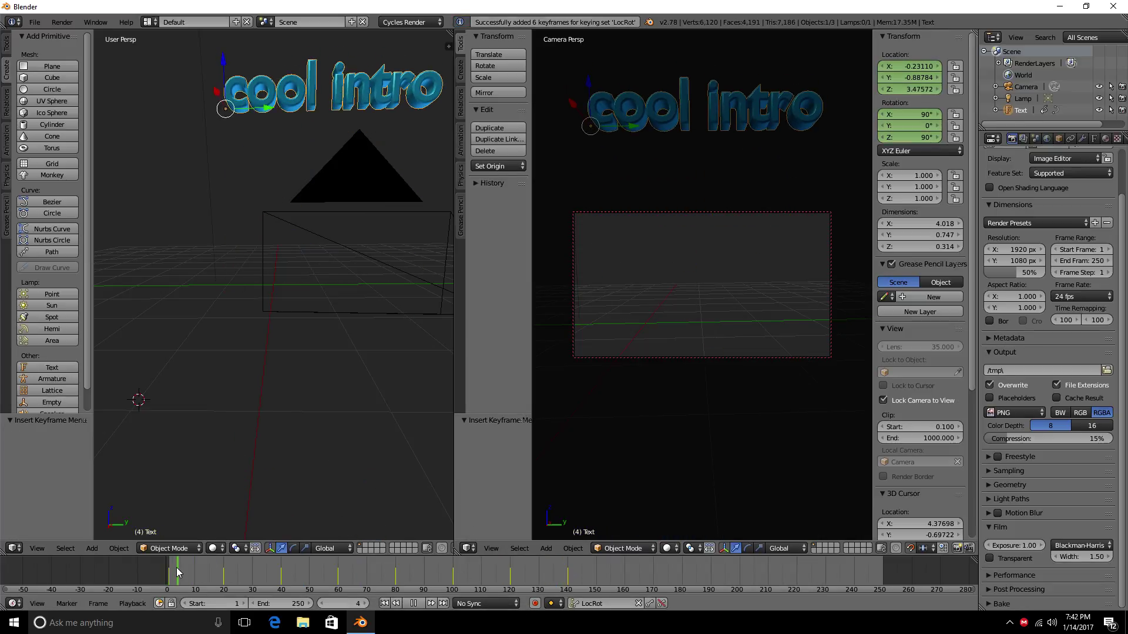
Step: Rewind to frame 1 and play the animation, stopping around frame 38
{"action": "left_click", "coordinate": [413, 604]}
{"action": "key", "text": "shift+Left"}
{"action": "left_click", "coordinate": [419, 604]}
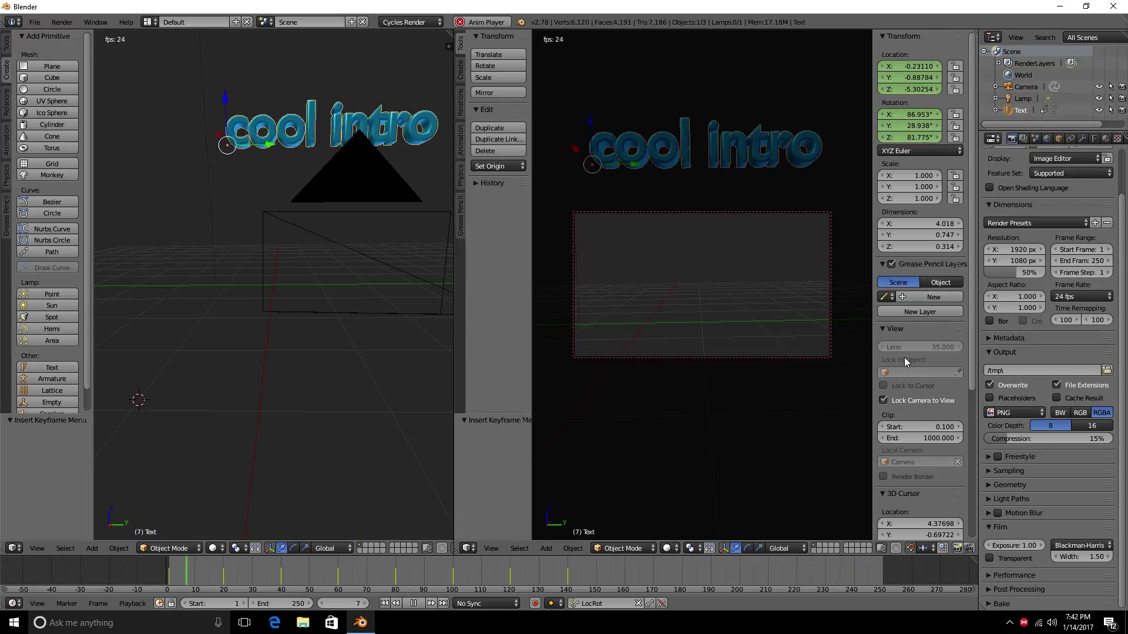
{"action": "left_click", "coordinate": [412, 604]}
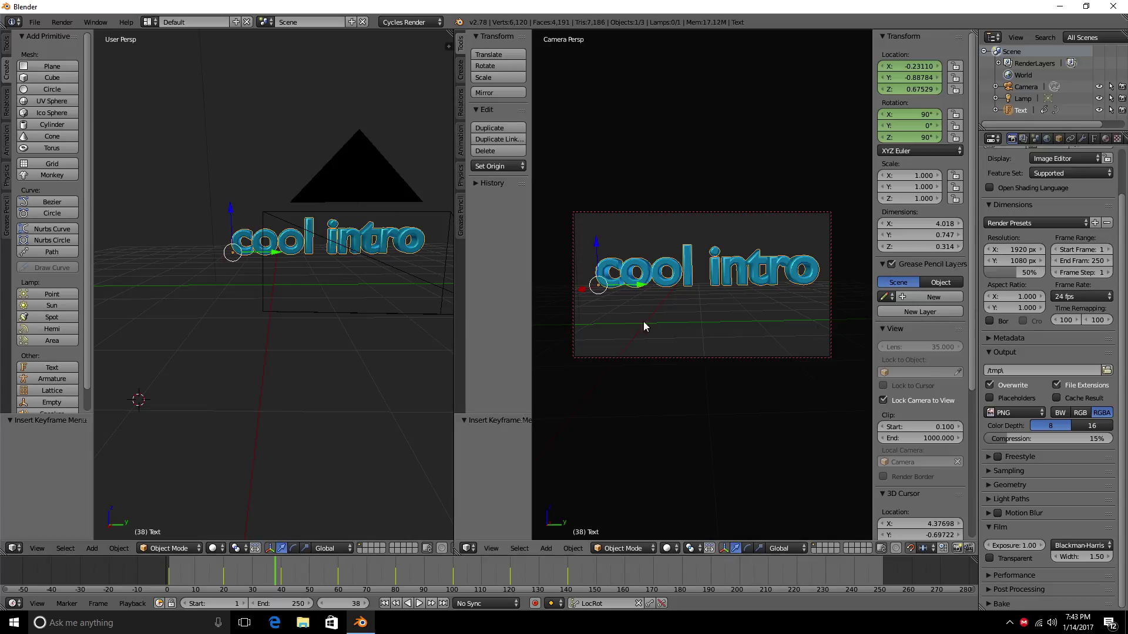
Step: Set the End Frame to 140 and preview the trimmed animation from frame 1
{"action": "left_click", "coordinate": [1055, 261]}
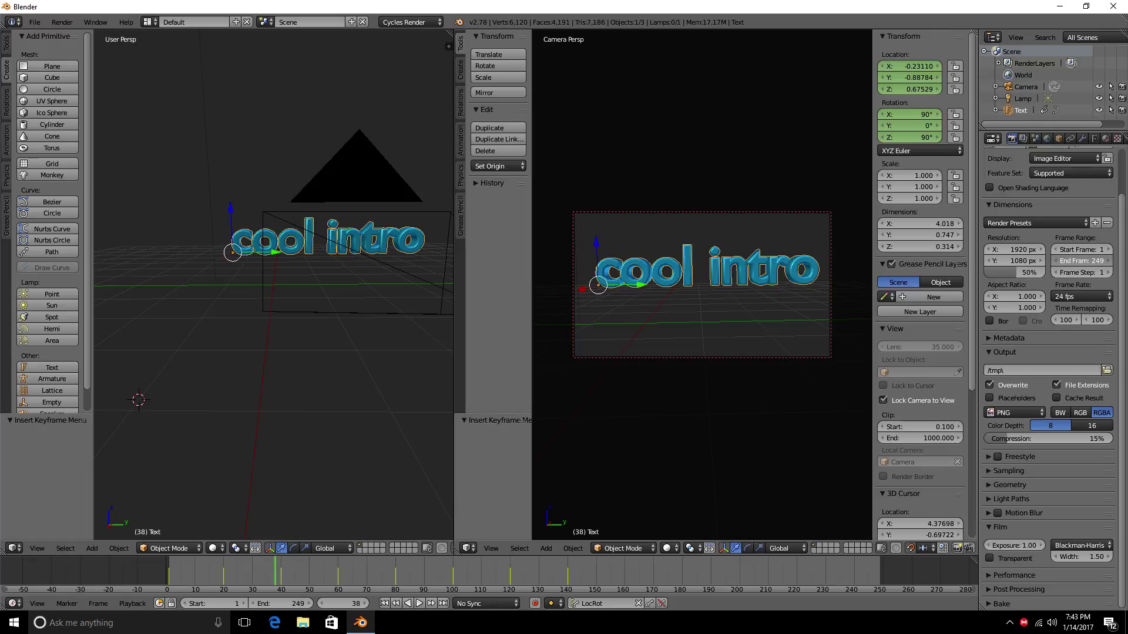
{"action": "left_click_drag", "start_coordinate": [1055, 261], "coordinate": [992, 261]}
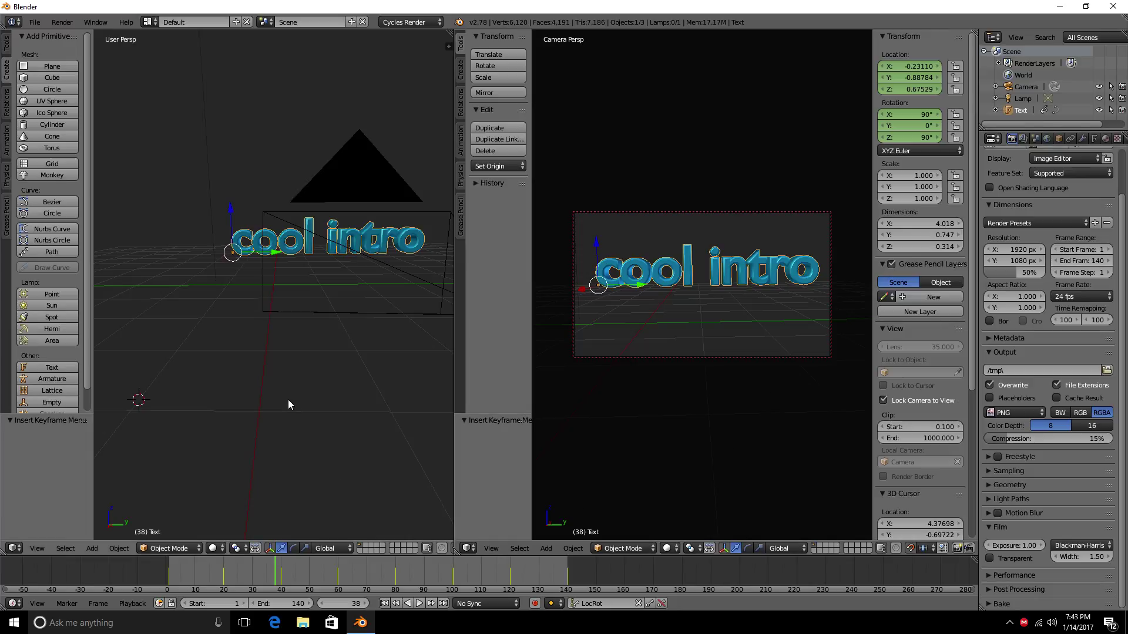
{"action": "key", "text": "alt+a"}
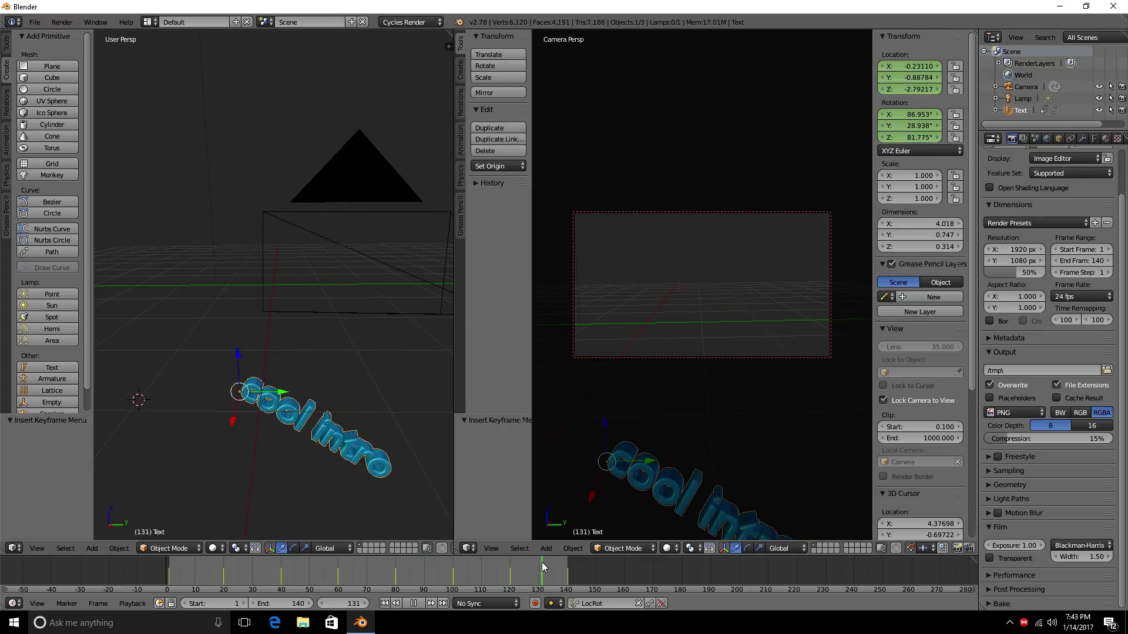
{"action": "key", "text": "Escape"}
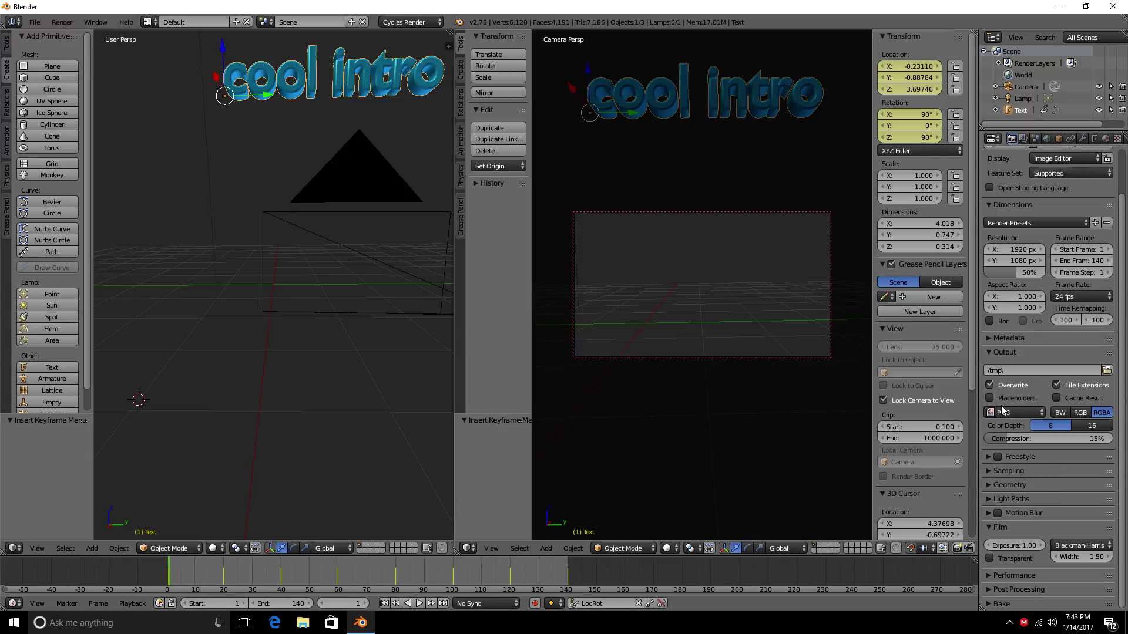
Step: Clear the render output path and keep PNG as the output file format
{"action": "left_click", "coordinate": [1027, 371]}
{"action": "key", "text": "BackSpace"}
{"action": "left_click", "coordinate": [1012, 414]}
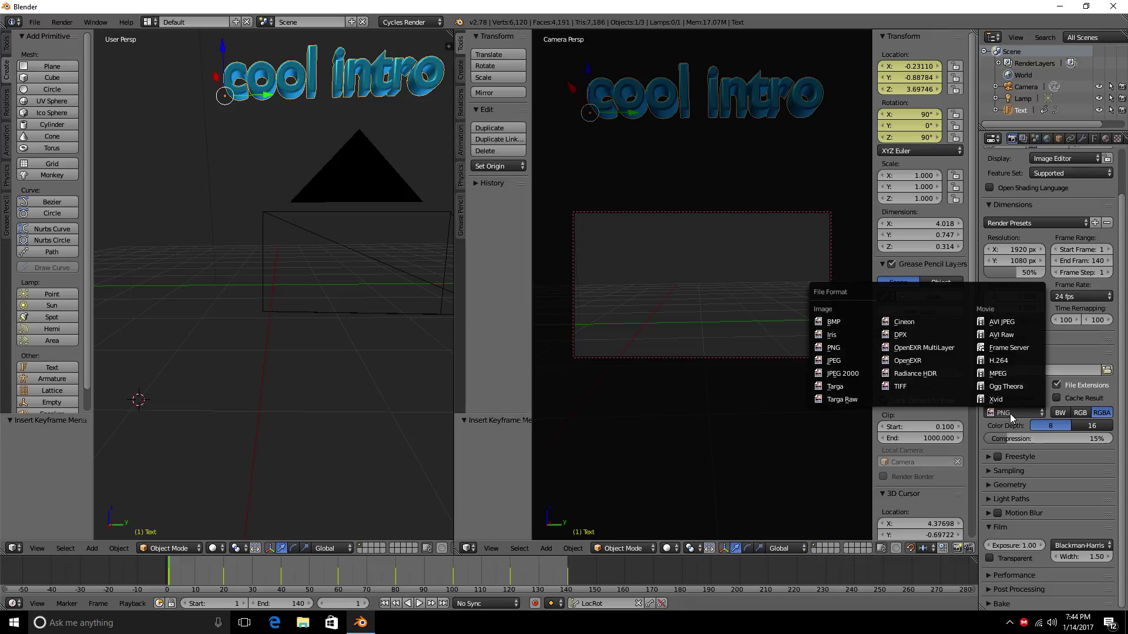
{"action": "left_click", "coordinate": [833, 347]}
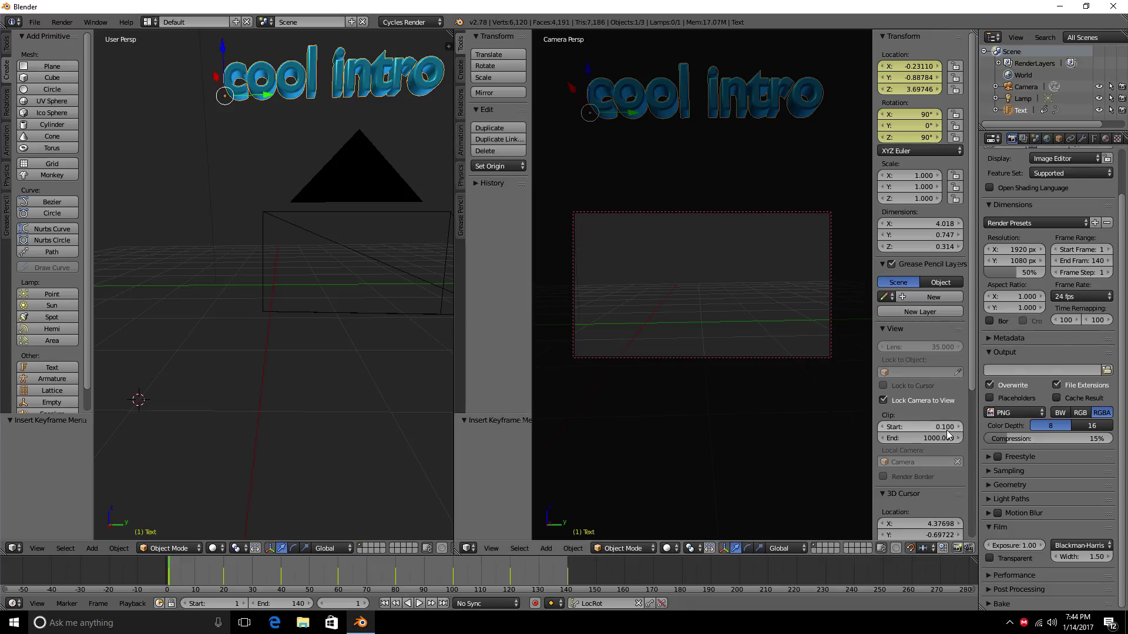
{"action": "left_click", "coordinate": [1012, 412]}
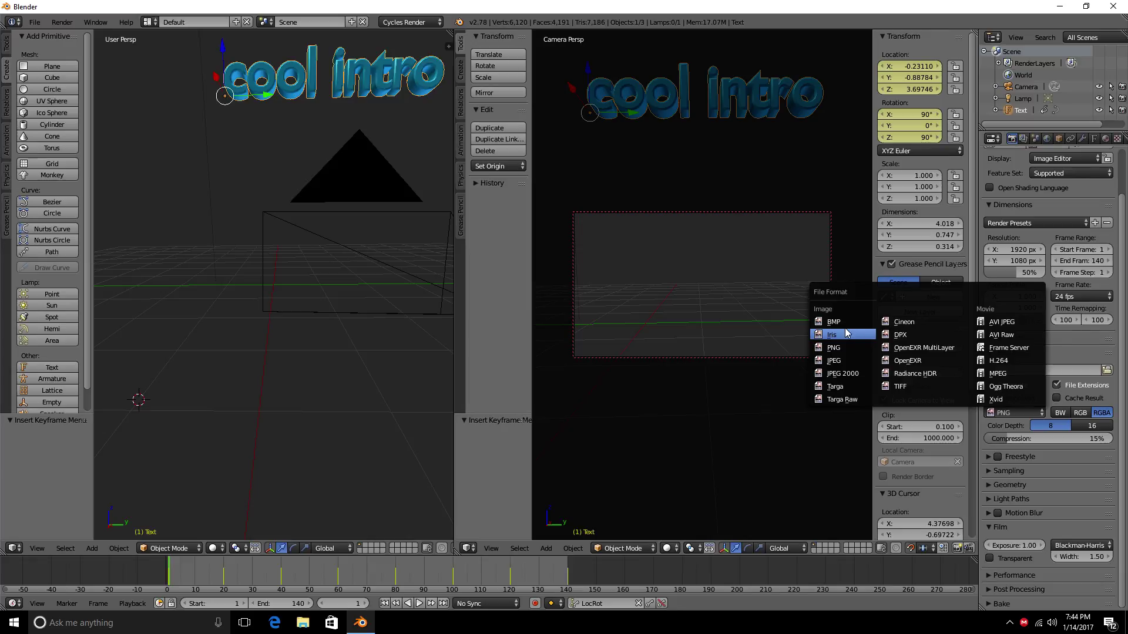
{"action": "key", "text": "Escape"}
{"action": "left_click", "coordinate": [1005, 413]}
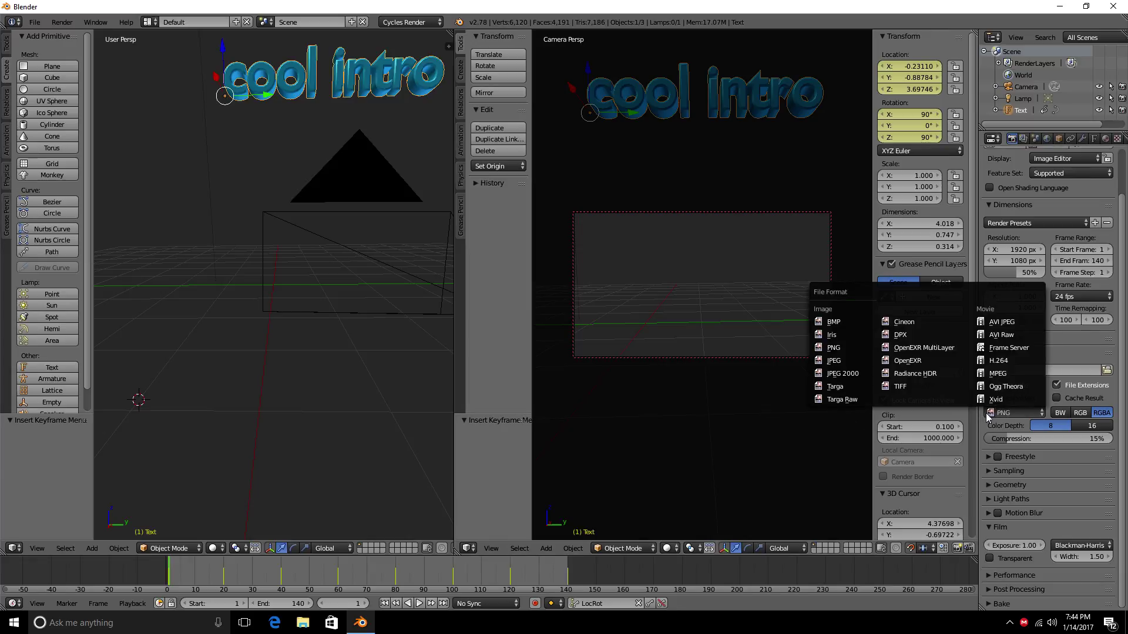
{"action": "left_click", "coordinate": [846, 348]}
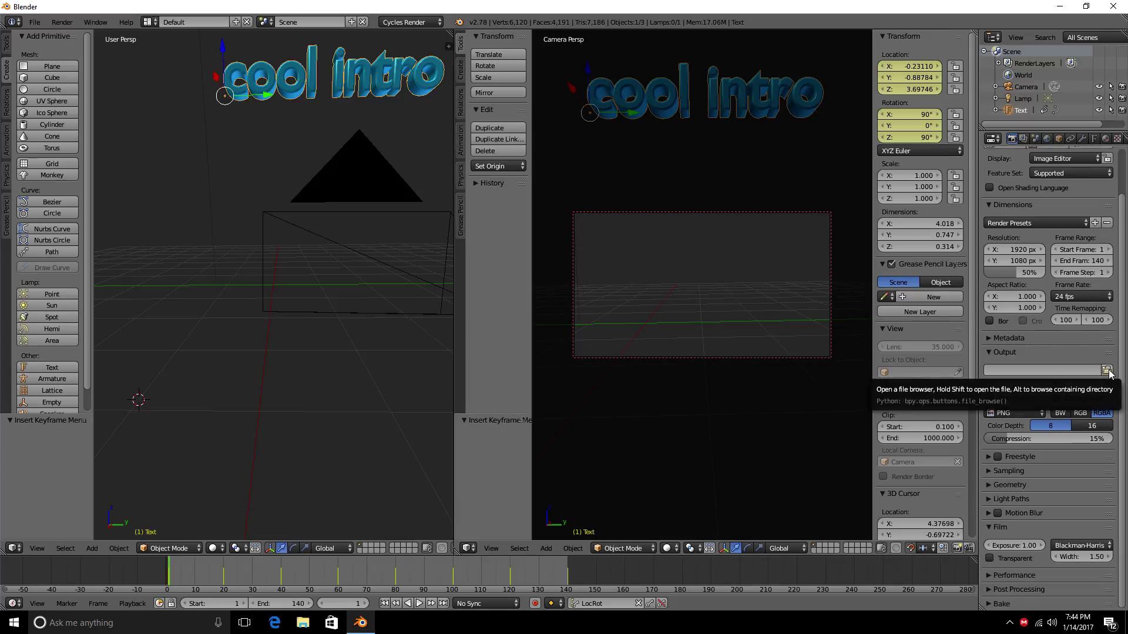
Step: Browse the output location to the Desktop folder, then minimize Blender
{"action": "left_click", "coordinate": [1107, 370]}
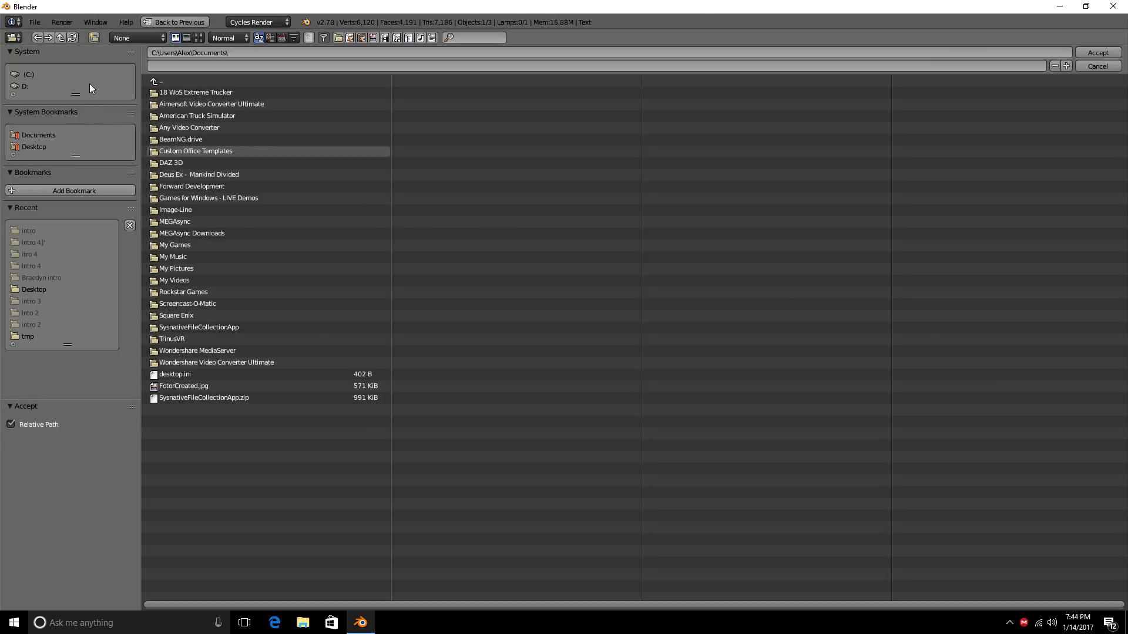
{"action": "left_click", "coordinate": [35, 147]}
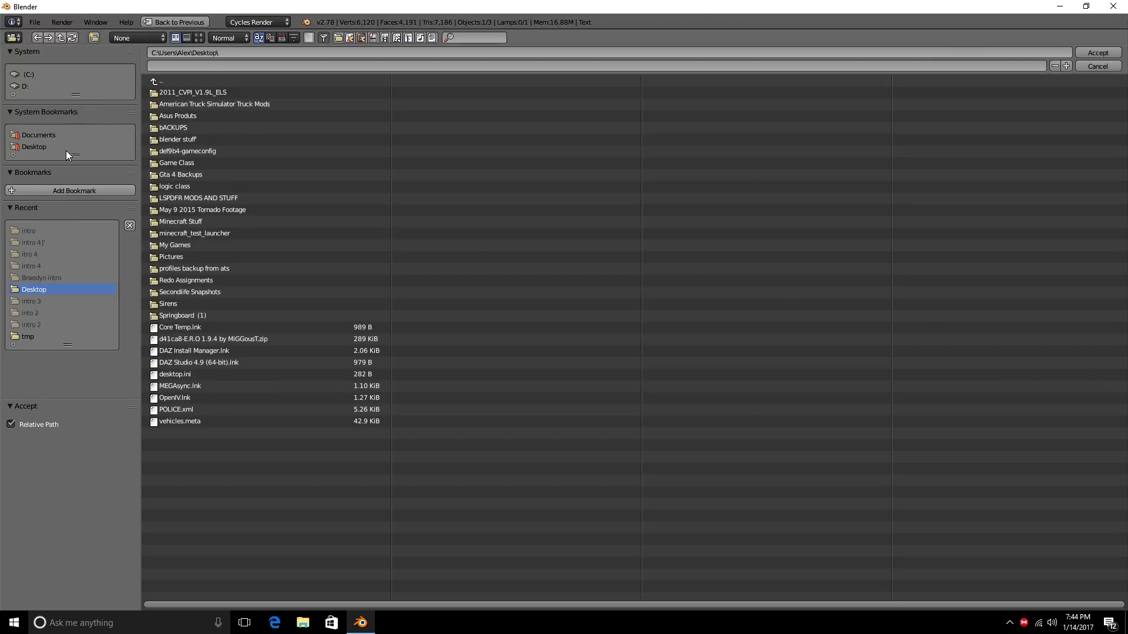
{"action": "left_click", "coordinate": [1062, 10]}
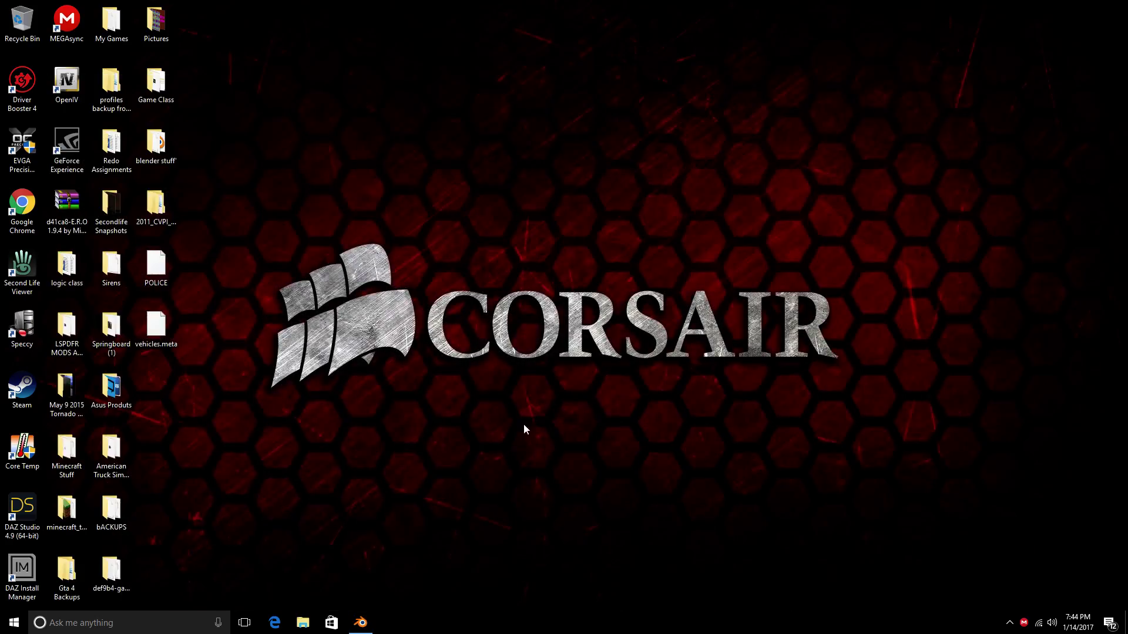
Step: Create a desktop folder named 'Cool Intro', position it, and return to Blender
{"action": "right_click", "coordinate": [357, 448]}
{"action": "mouse_move", "coordinate": [415, 542]}
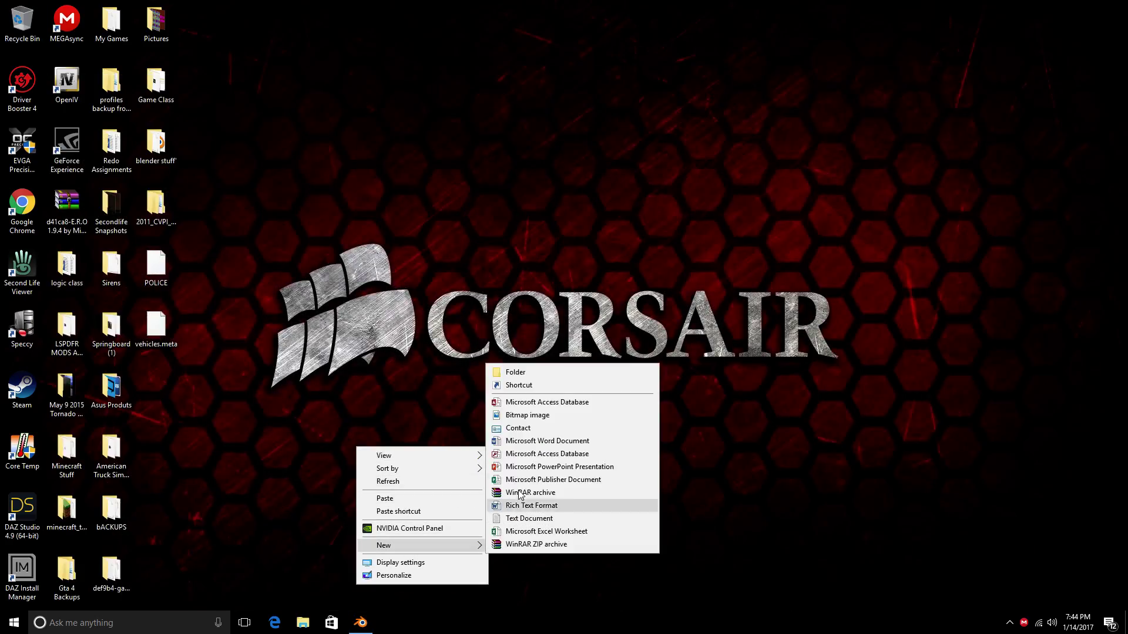
{"action": "left_click", "coordinate": [545, 375]}
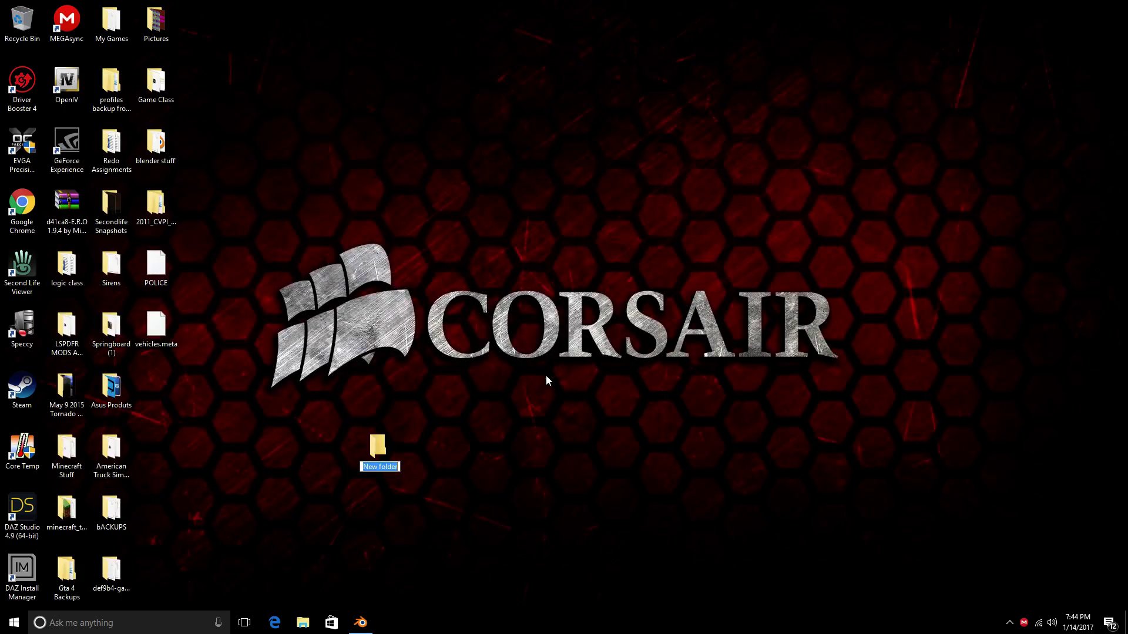
{"action": "type", "text": "Cool Intro"}
{"action": "key", "text": "Return"}
{"action": "left_click_drag", "start_coordinate": [377, 447], "coordinate": [154, 393]}
{"action": "left_click", "coordinate": [360, 624]}
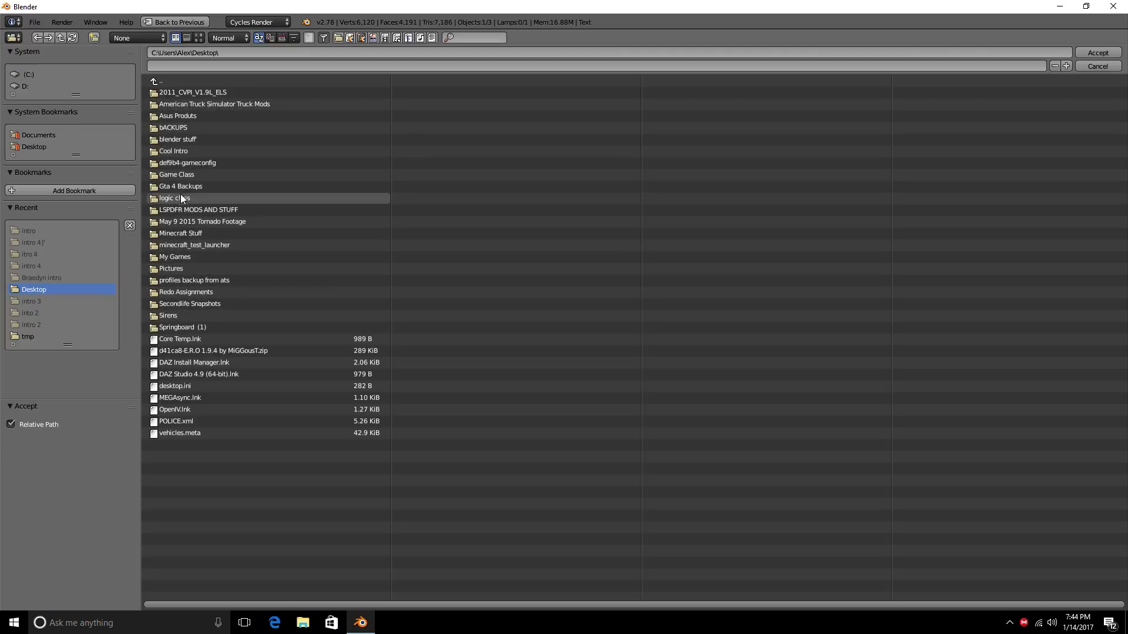
Step: Accept the Cool Intro folder as output, render the animation, and minimize Blender
{"action": "left_click", "coordinate": [174, 152]}
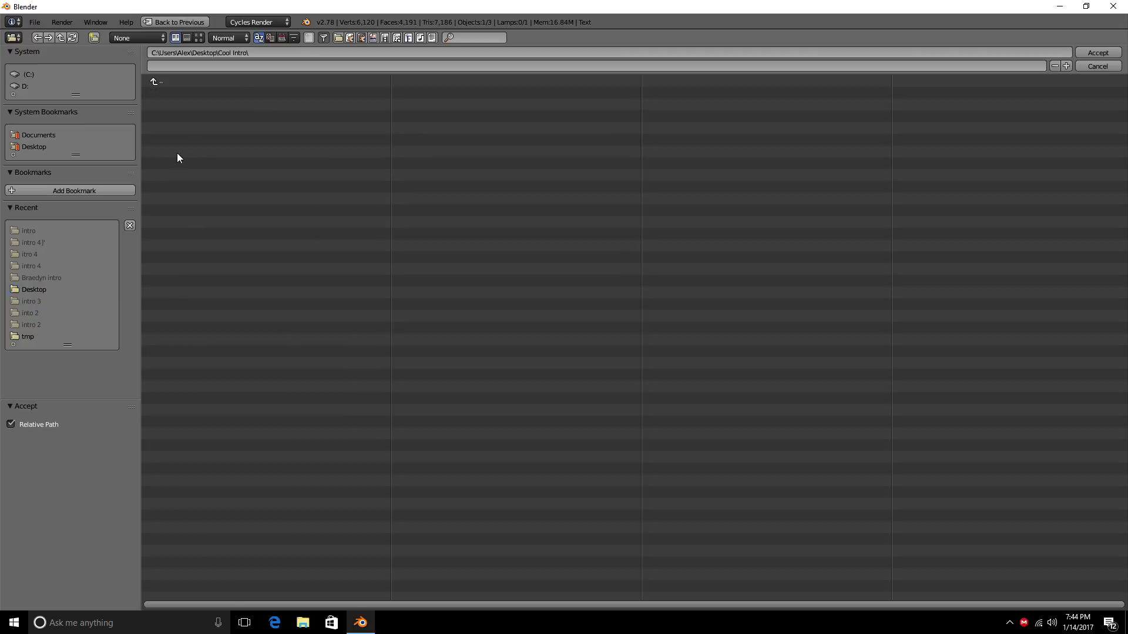
{"action": "left_click", "coordinate": [1087, 51]}
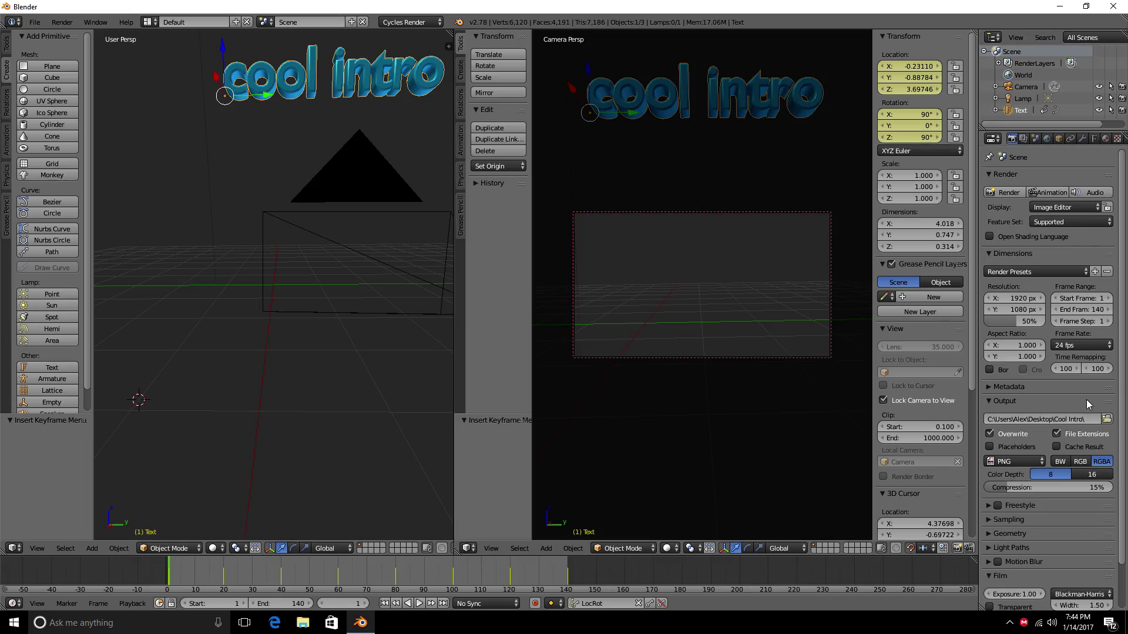
{"action": "left_click", "coordinate": [1044, 195]}
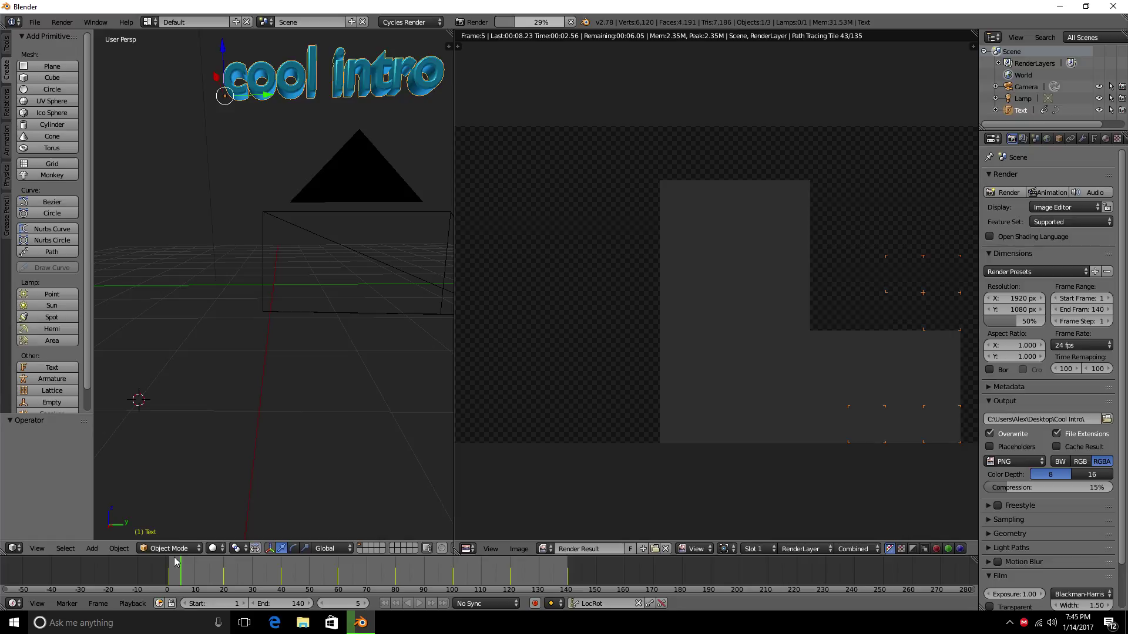
{"action": "left_click", "coordinate": [1060, 7]}
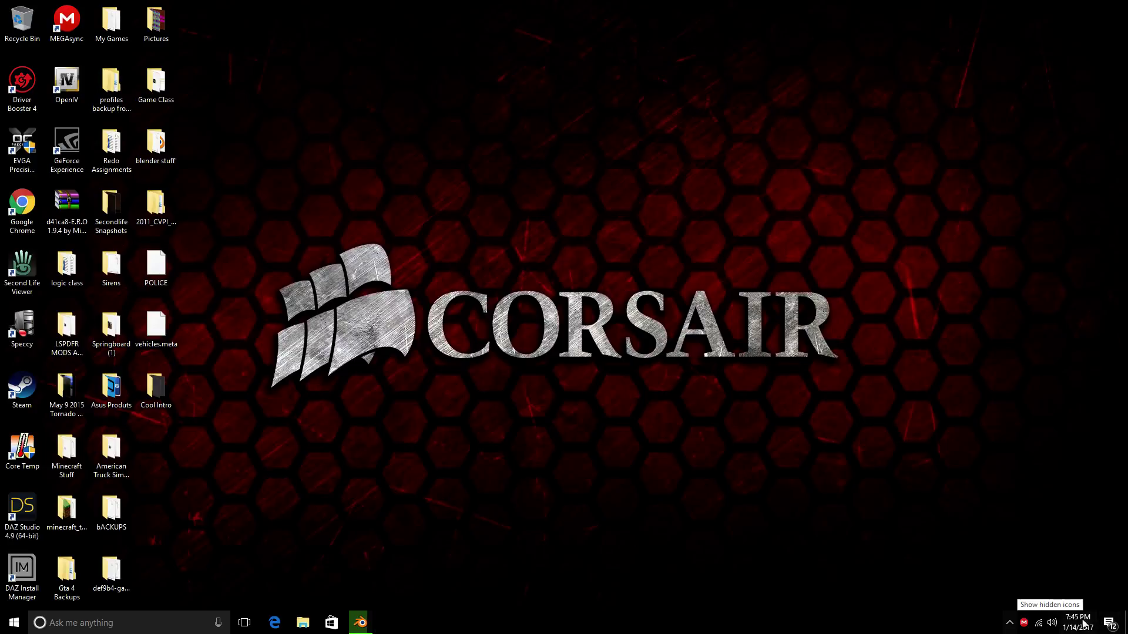
Step: Launch GeForce Experience from the system tray and open its Share overlay
{"action": "left_click", "coordinate": [1009, 622]}
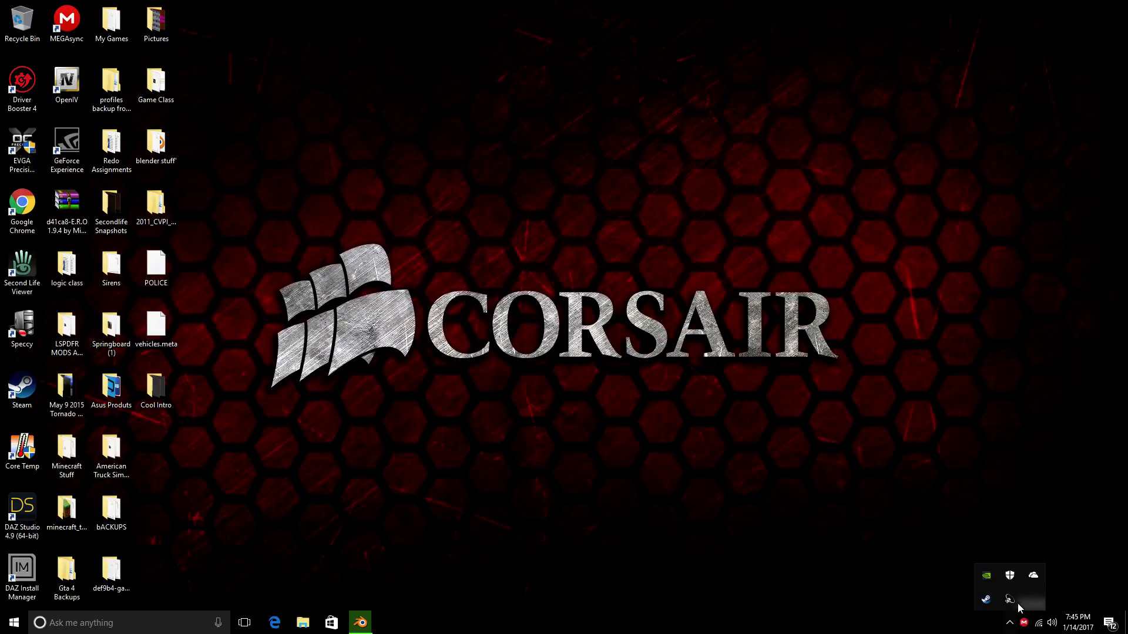
{"action": "right_click", "coordinate": [987, 578]}
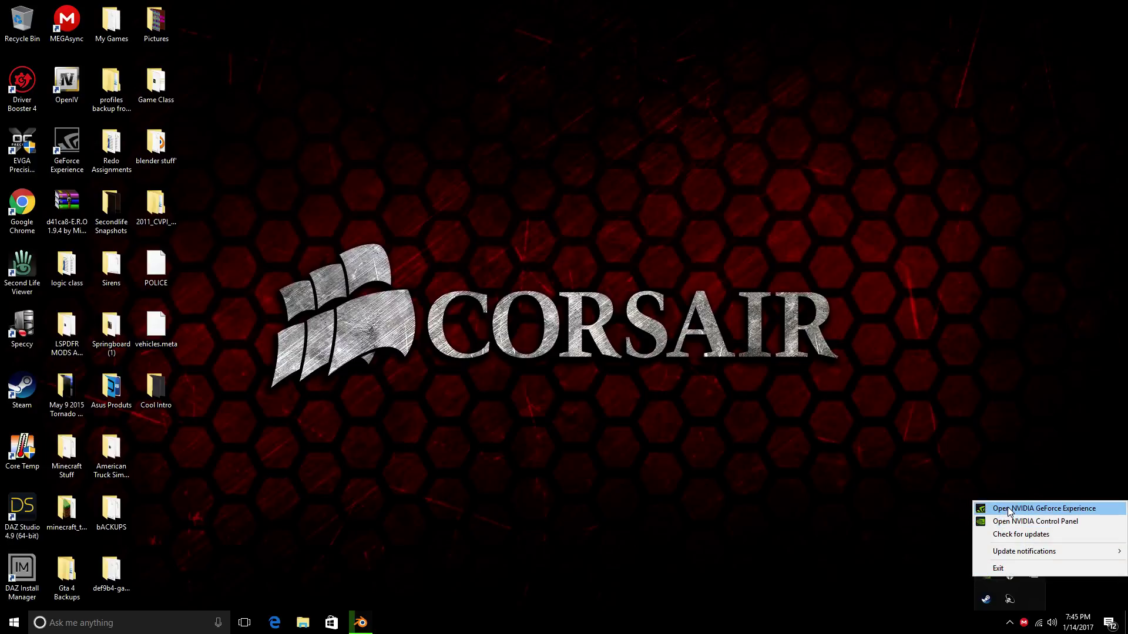
{"action": "left_click", "coordinate": [1009, 509]}
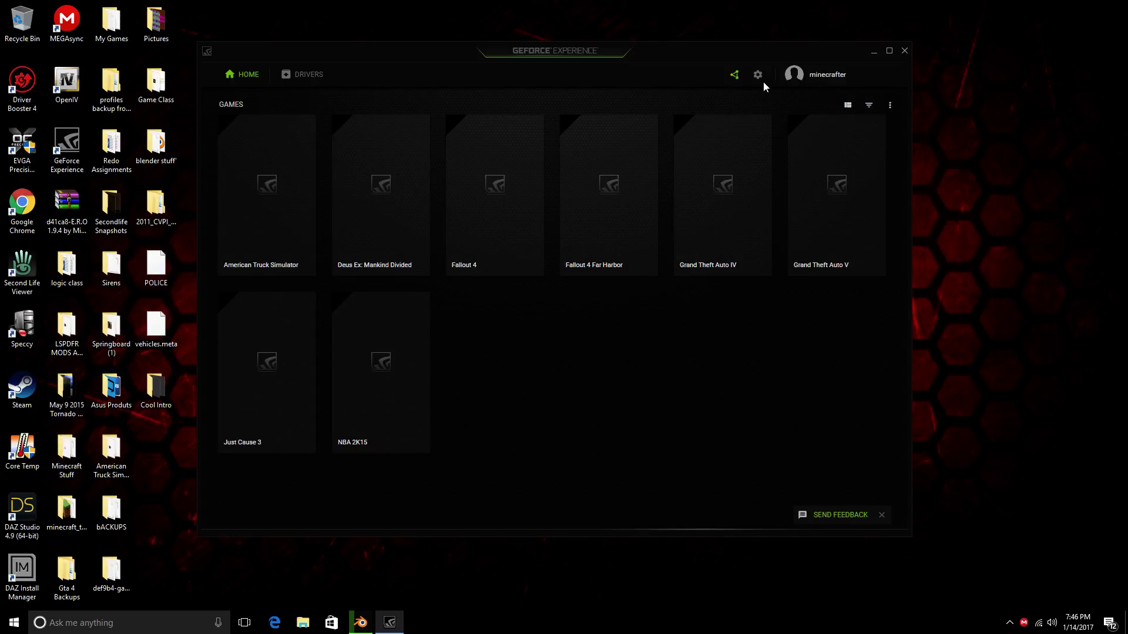
{"action": "left_click", "coordinate": [733, 75]}
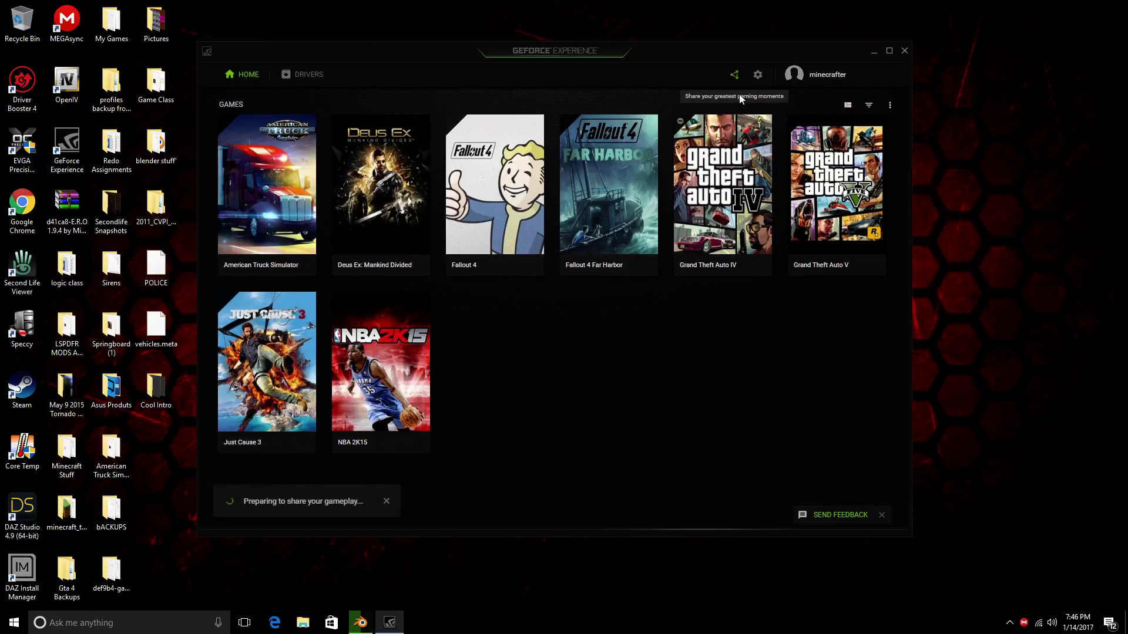
{"action": "mouse_move", "coordinate": [751, 236]}
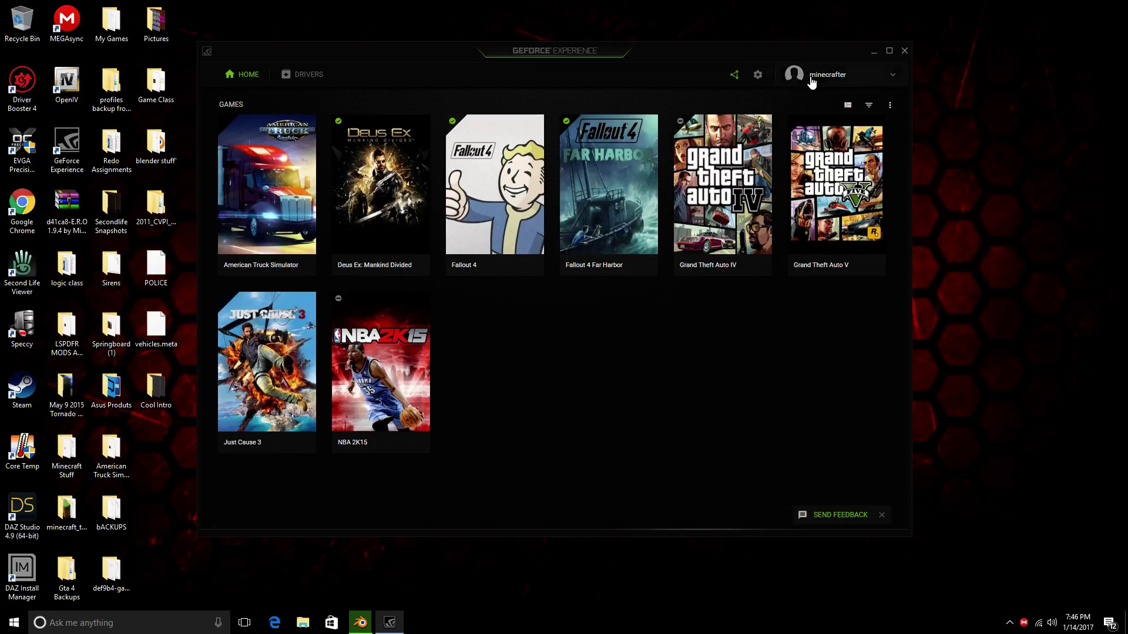
{"action": "left_click", "coordinate": [734, 75]}
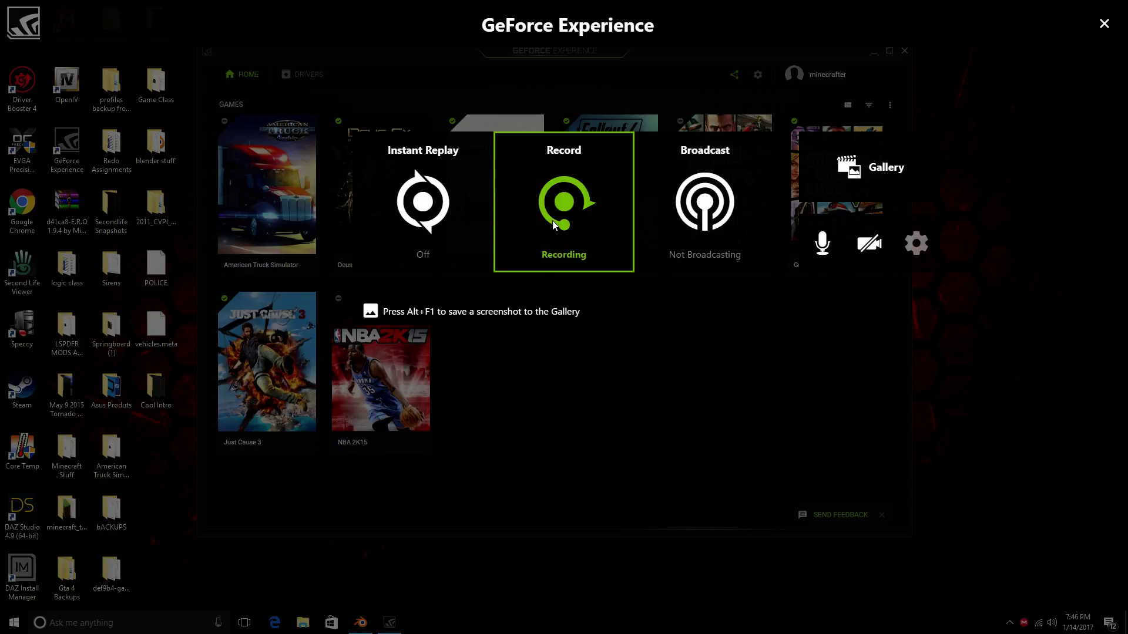
Step: Toggle the Record tile's recording options open and closed several times
{"action": "left_click", "coordinate": [569, 227]}
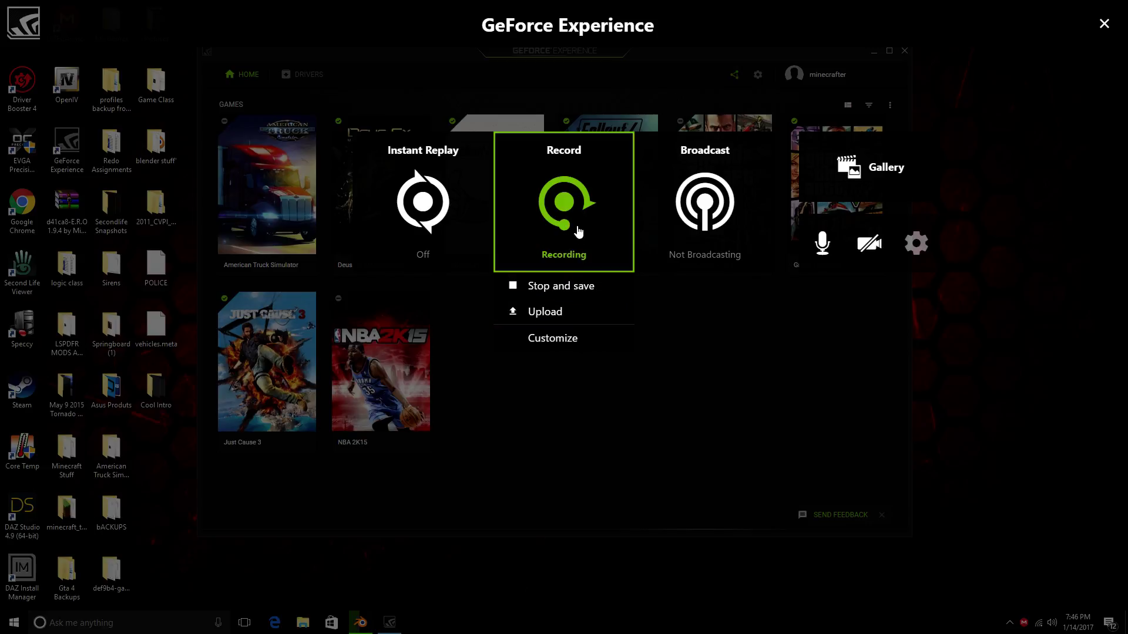
{"action": "left_click", "coordinate": [557, 193]}
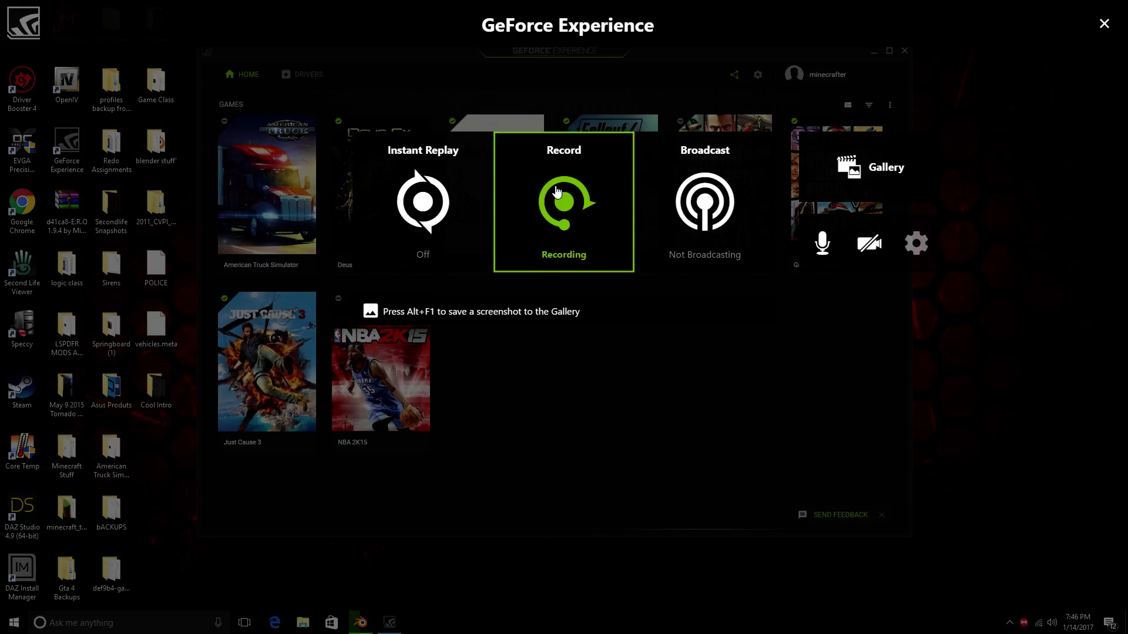
{"action": "left_click", "coordinate": [557, 193]}
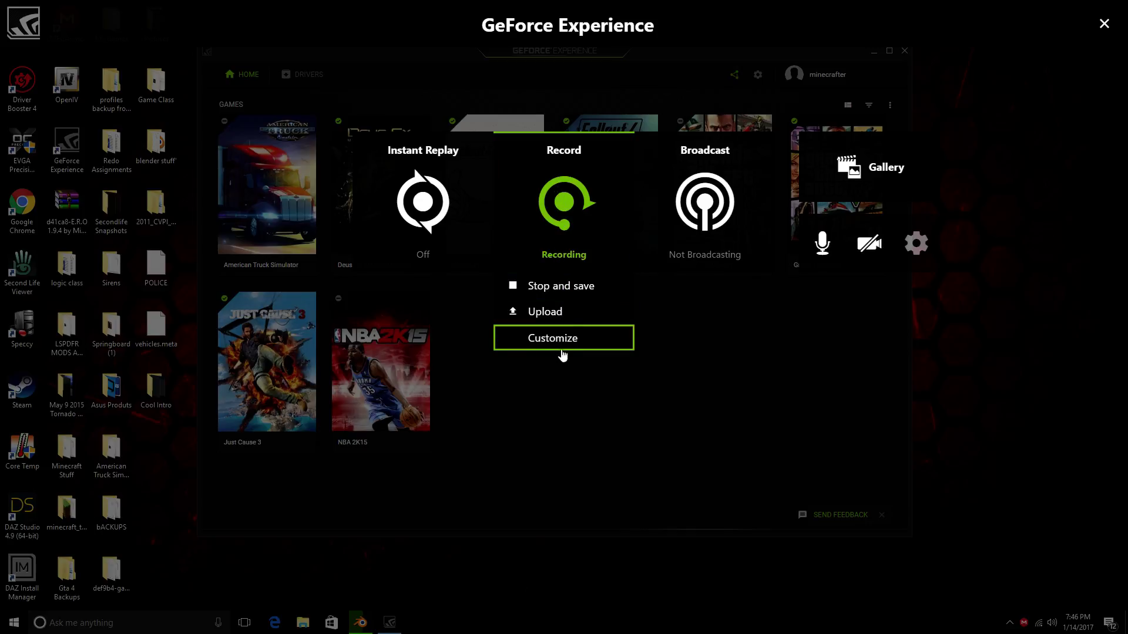
{"action": "left_click", "coordinate": [567, 189]}
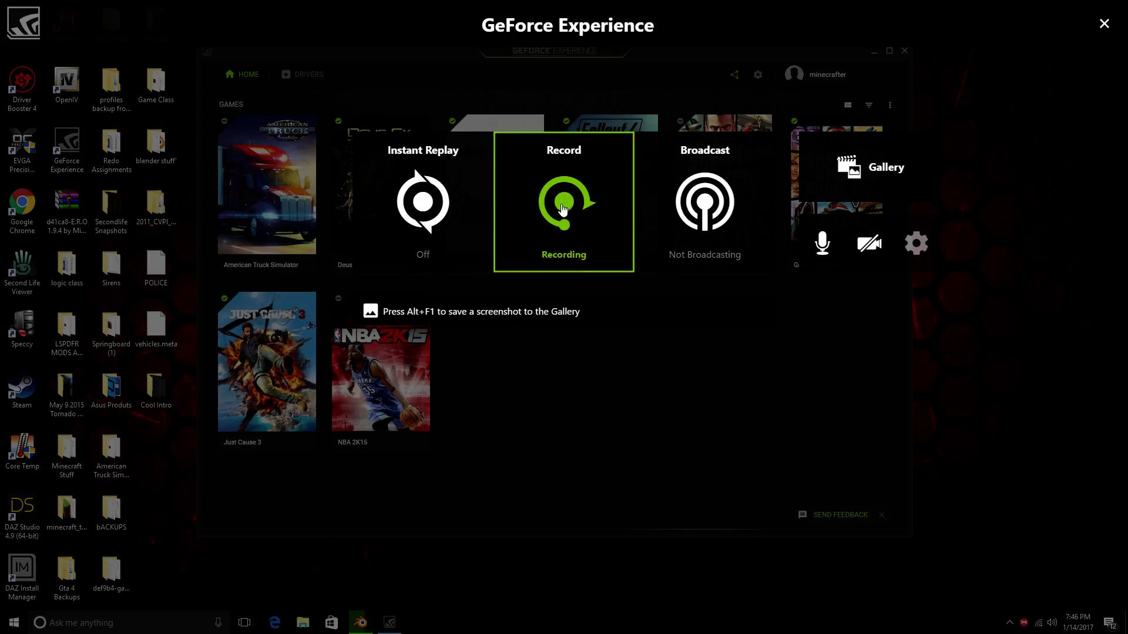
{"action": "left_click", "coordinate": [566, 200]}
{"action": "left_click", "coordinate": [566, 200]}
Step: Dismiss the share overlay with Alt+Z and quit GeForce Experience with Alt+F4
{"action": "key", "text": "alt+F1"}
{"action": "key", "text": "alt+z"}
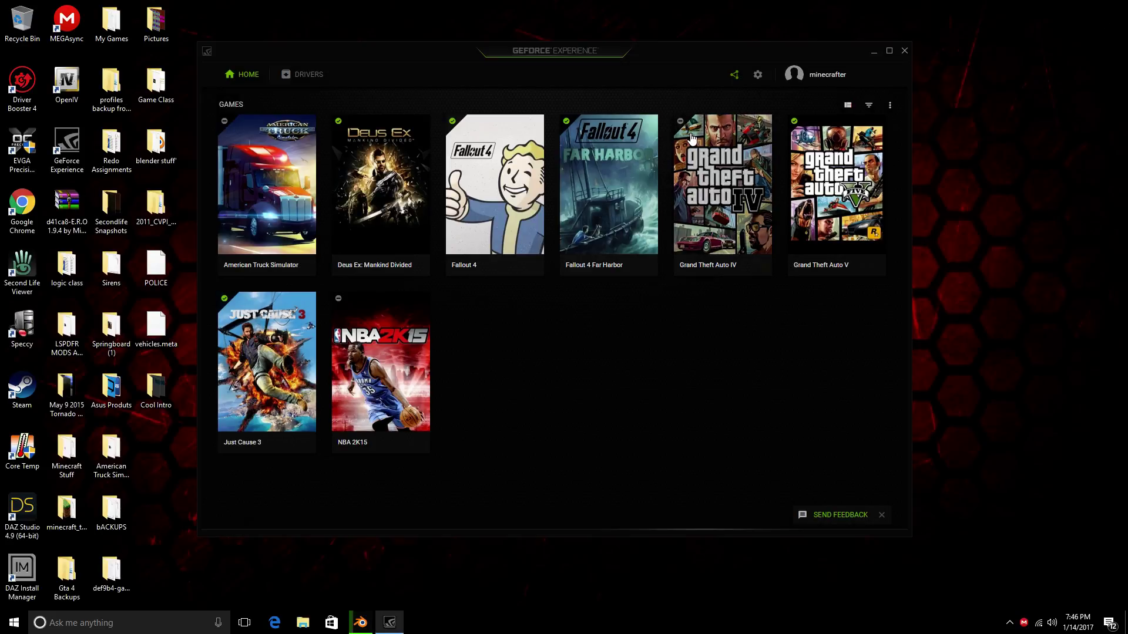
{"action": "key", "text": "alt+F4"}
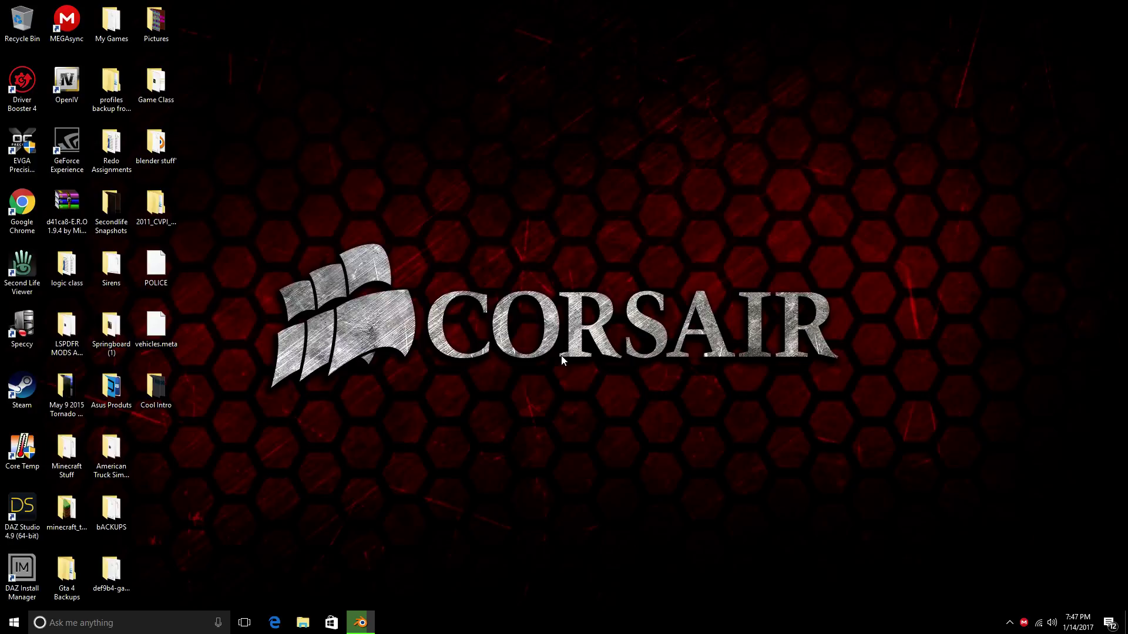
{"action": "key", "text": "alt+F1"}
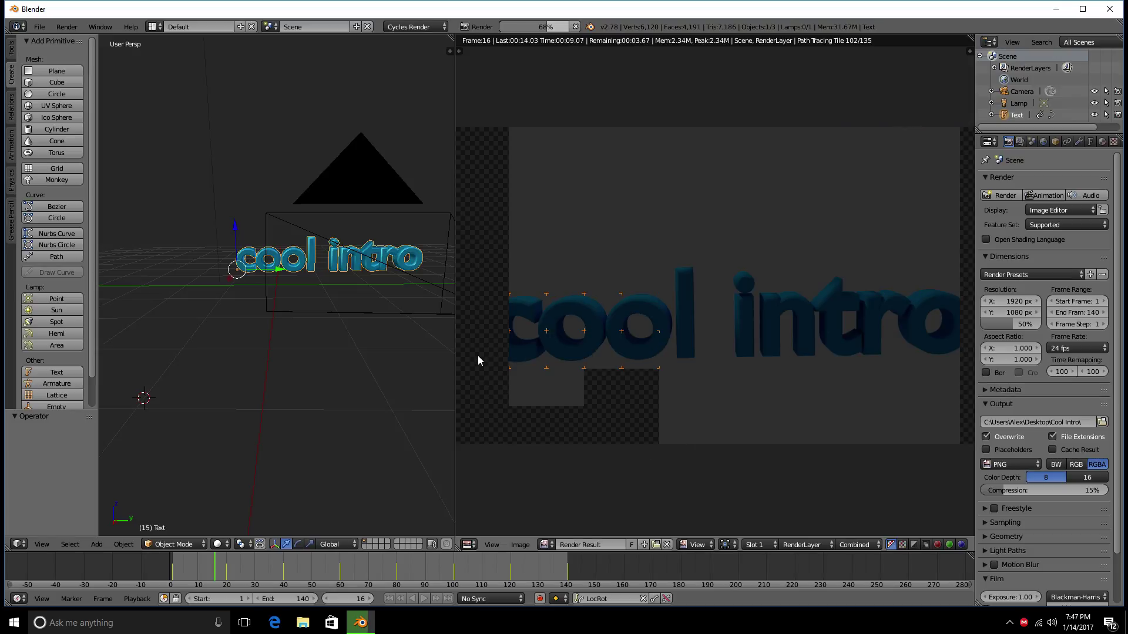
{"action": "left_click", "coordinate": [1056, 12]}
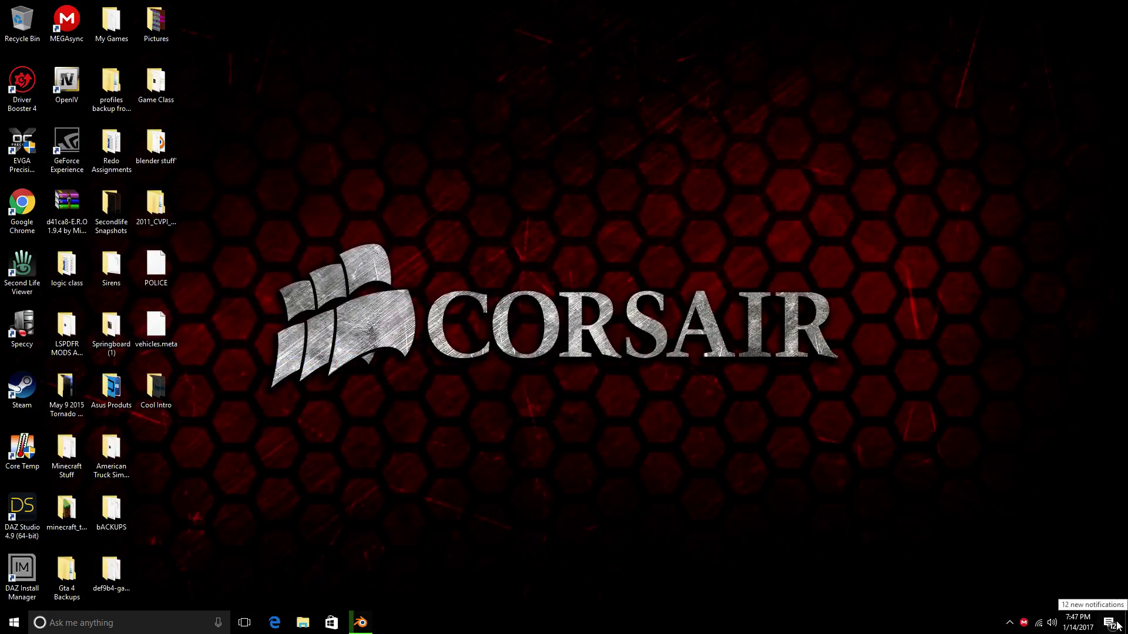
Step: Relaunch GeForce Experience from the hidden-tray NVIDIA icon and bring up its Share overlay
{"action": "right_click", "coordinate": [1115, 624]}
{"action": "left_click", "coordinate": [846, 516]}
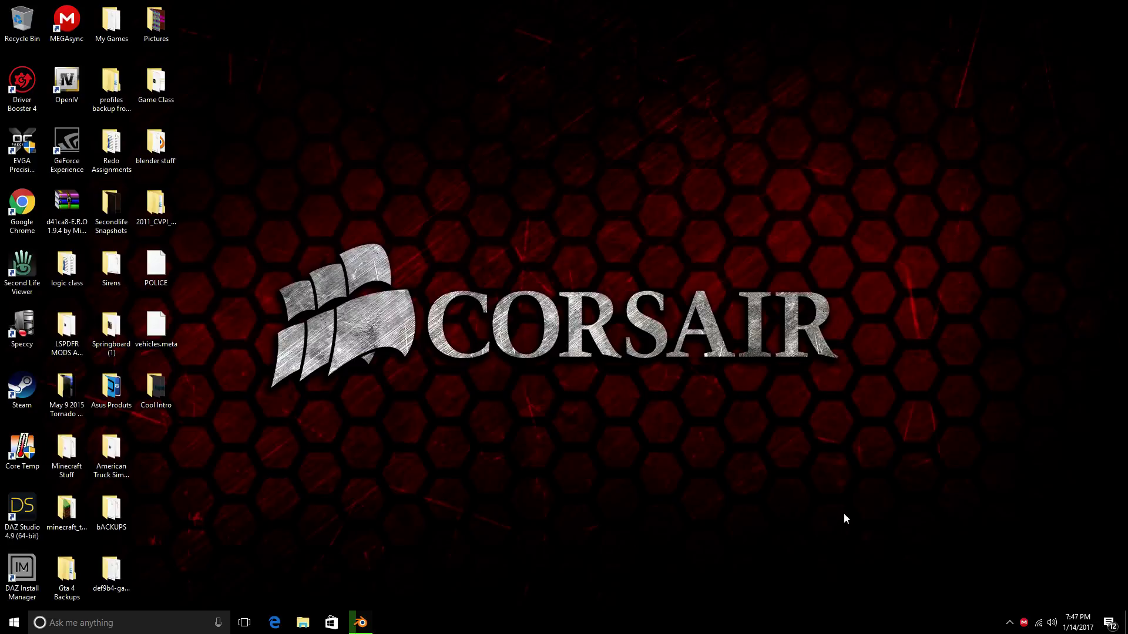
{"action": "left_click", "coordinate": [1009, 623]}
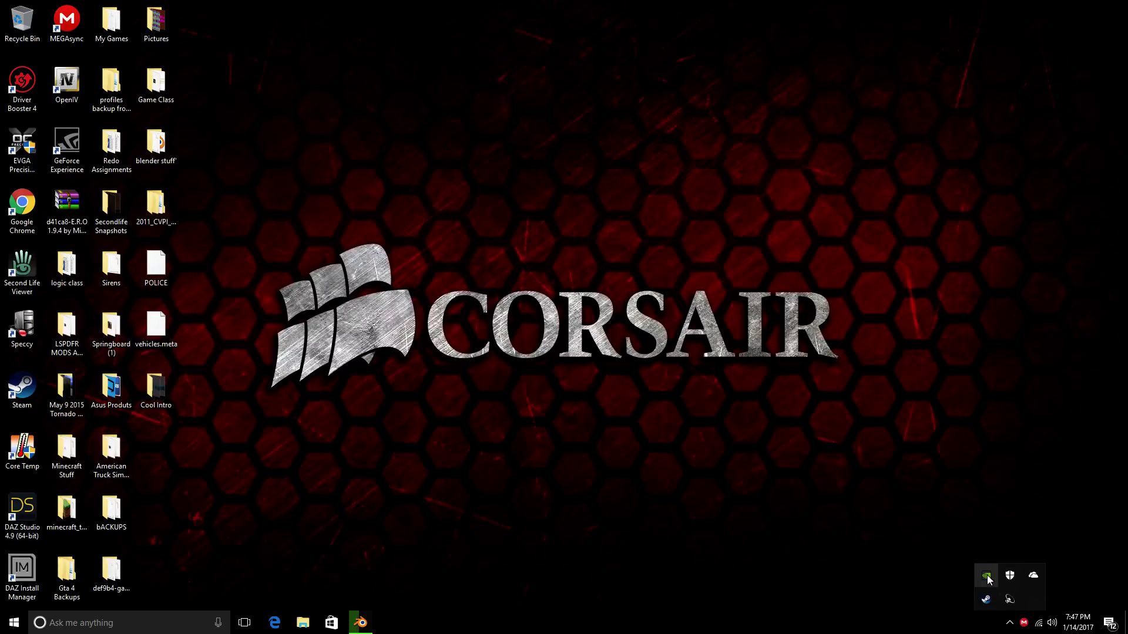
{"action": "right_click", "coordinate": [992, 578]}
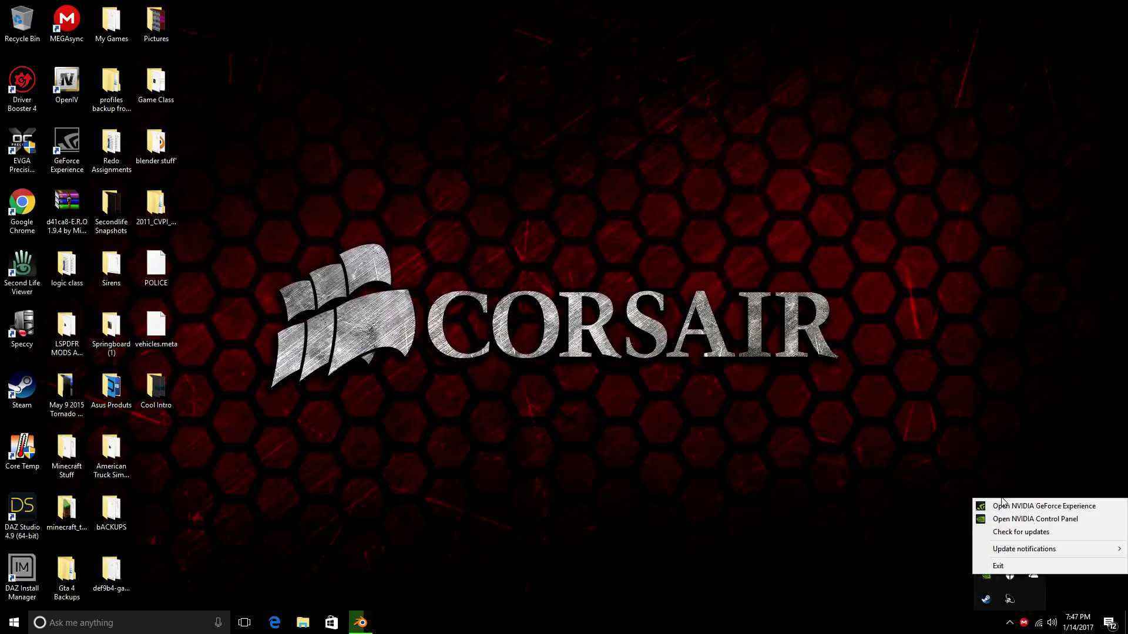
{"action": "left_click", "coordinate": [1034, 518]}
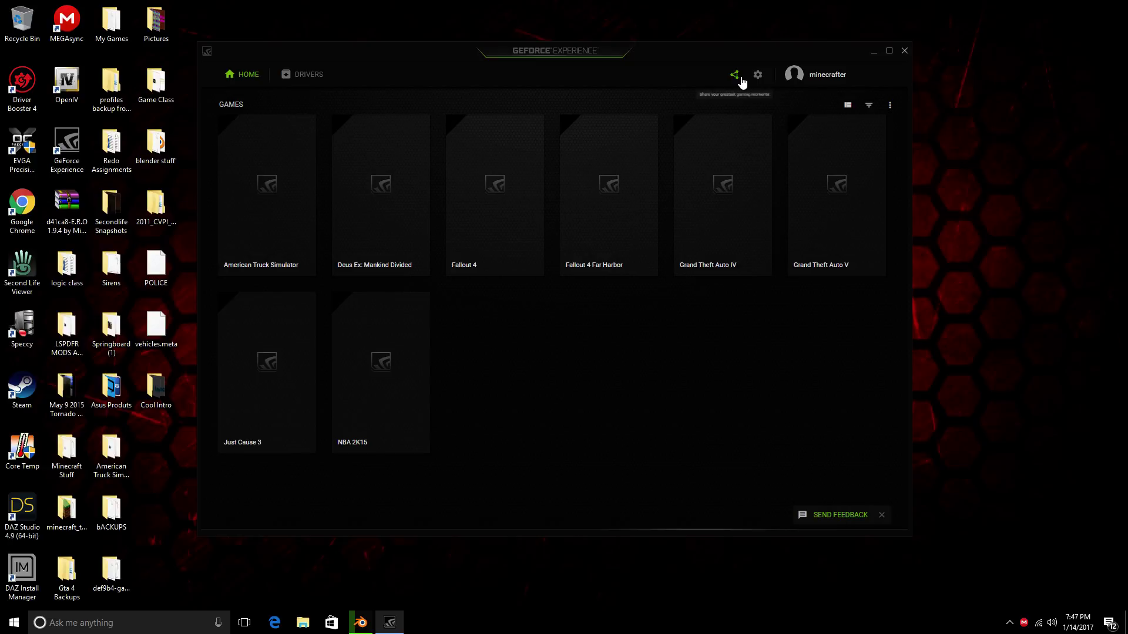
{"action": "left_click", "coordinate": [741, 77]}
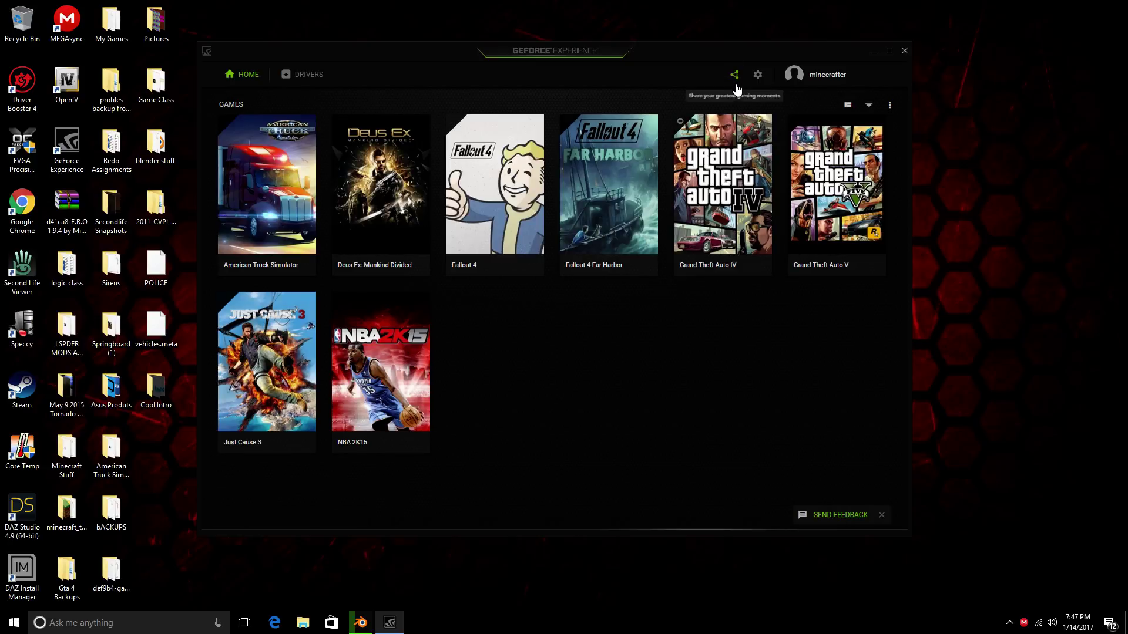
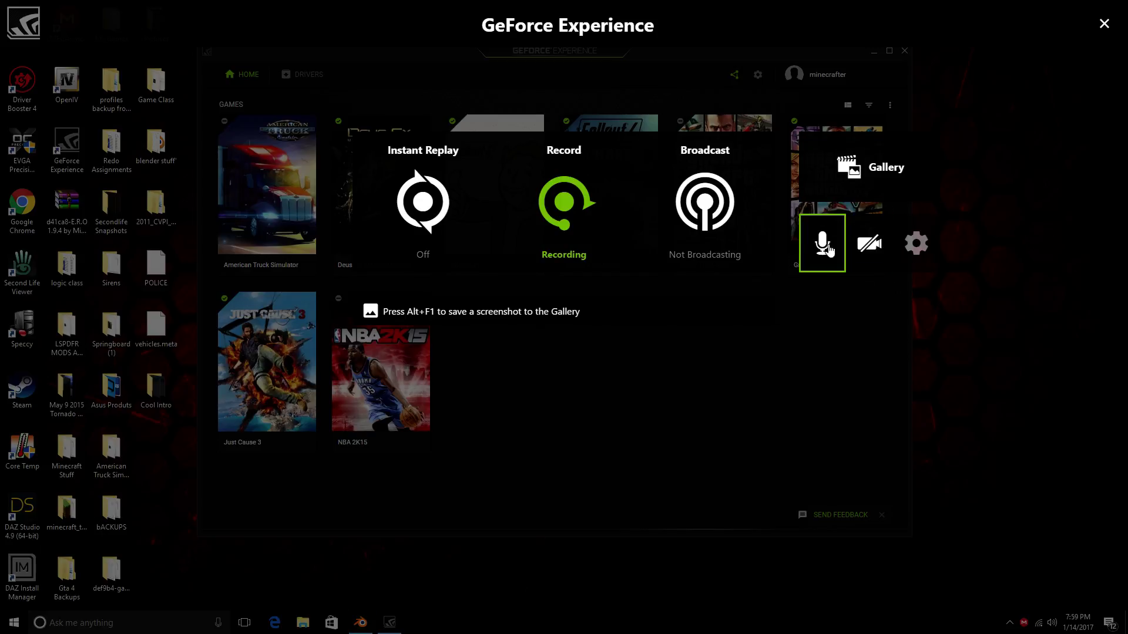
Step: Check the GeForce Record options, dismiss the share overlay, and minimize GeForce Experience
{"action": "left_click", "coordinate": [605, 271]}
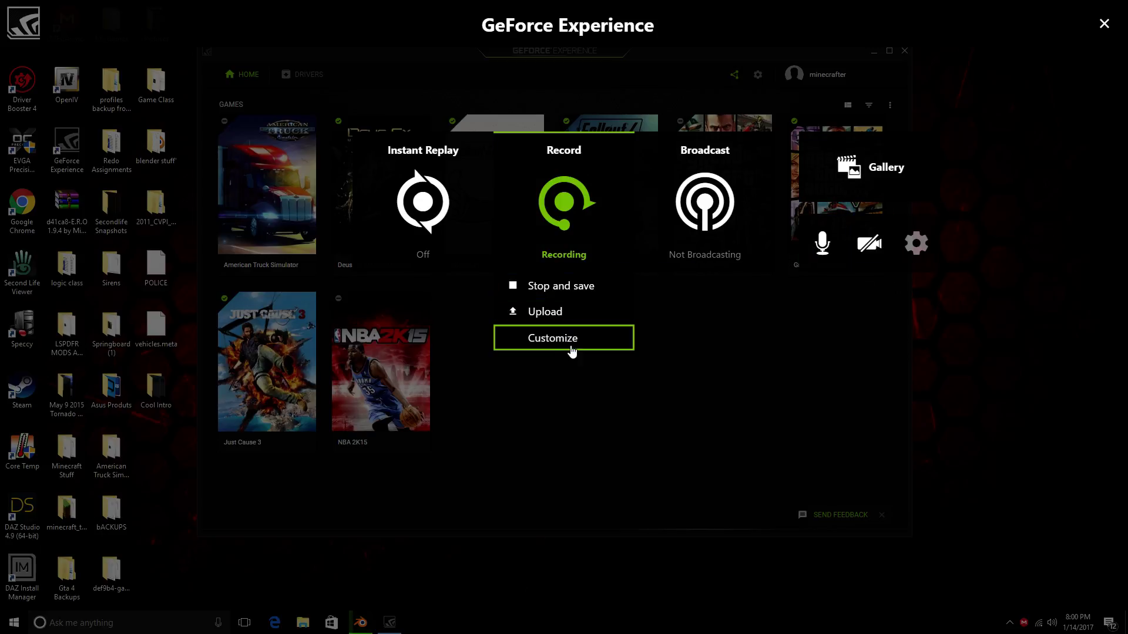
{"action": "left_click", "coordinate": [563, 338]}
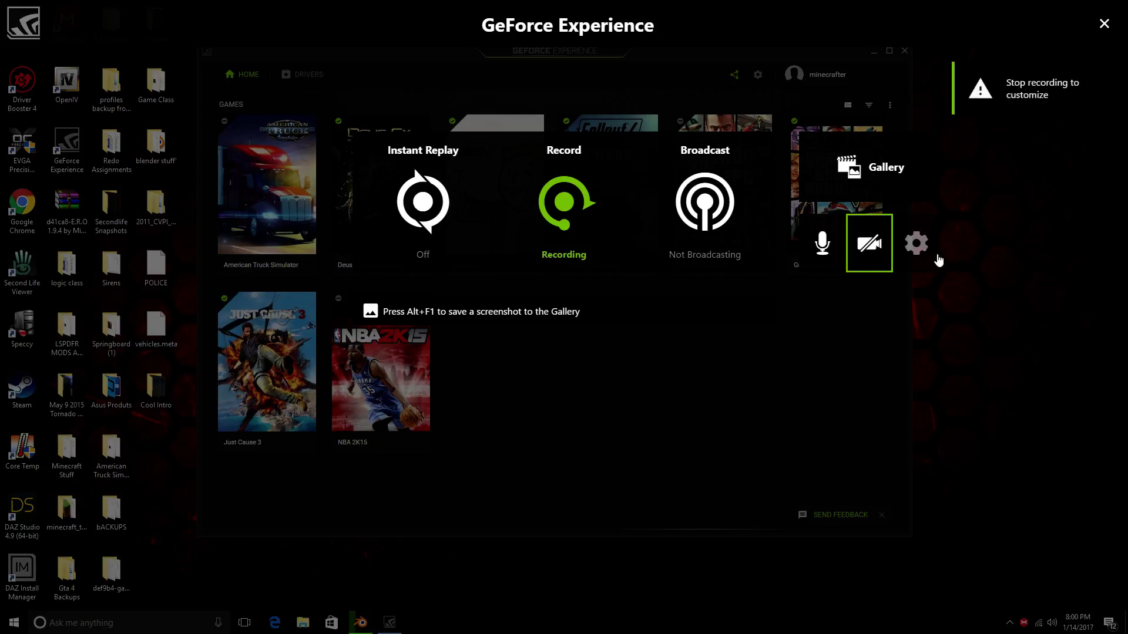
{"action": "key", "text": "Left"}
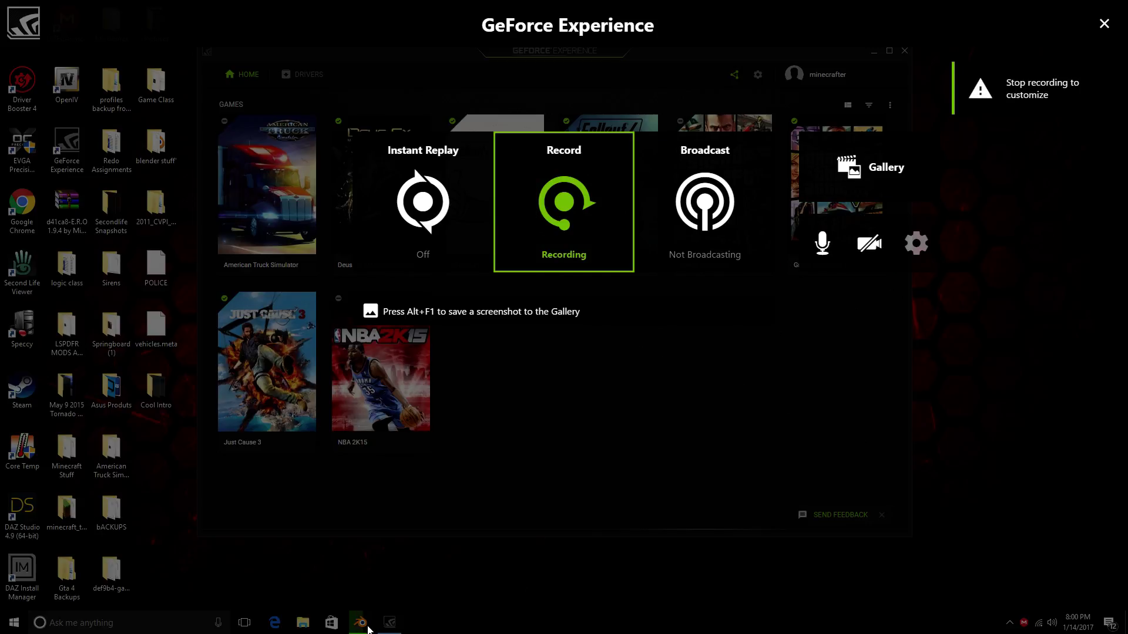
{"action": "left_click", "coordinate": [1104, 24]}
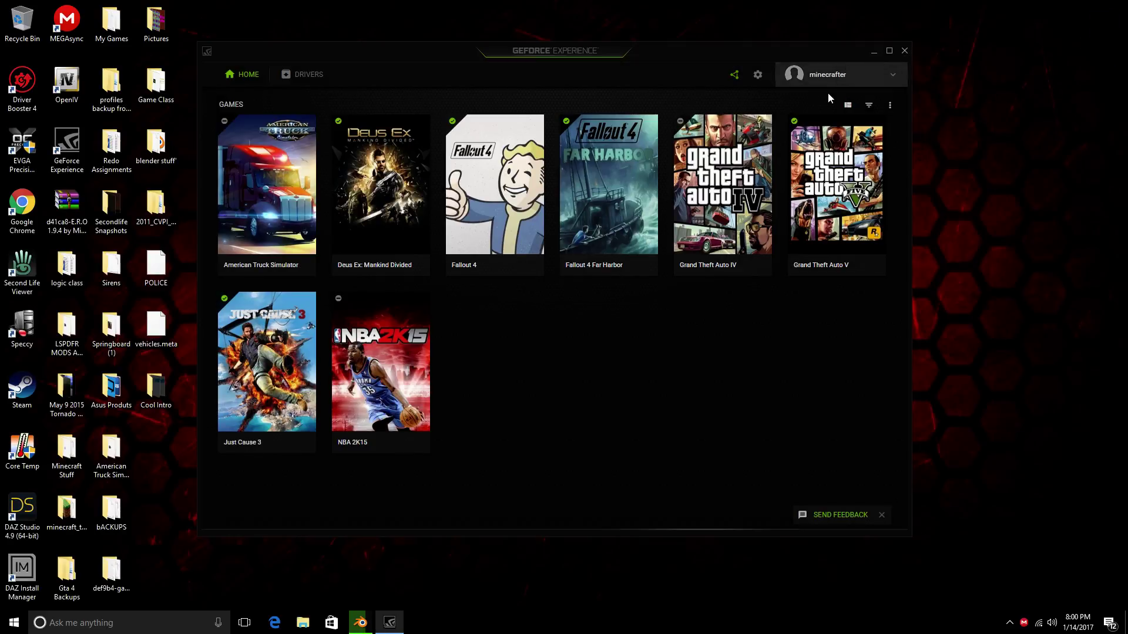
{"action": "left_click", "coordinate": [874, 52]}
{"action": "left_click", "coordinate": [361, 623]}
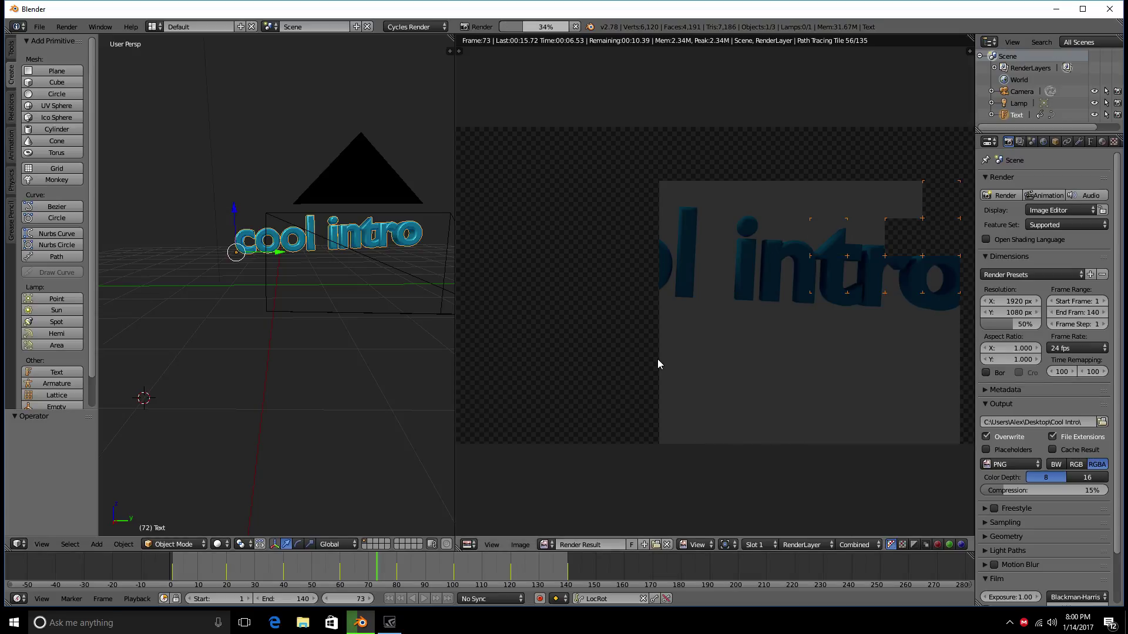
{"action": "left_click", "coordinate": [1056, 7]}
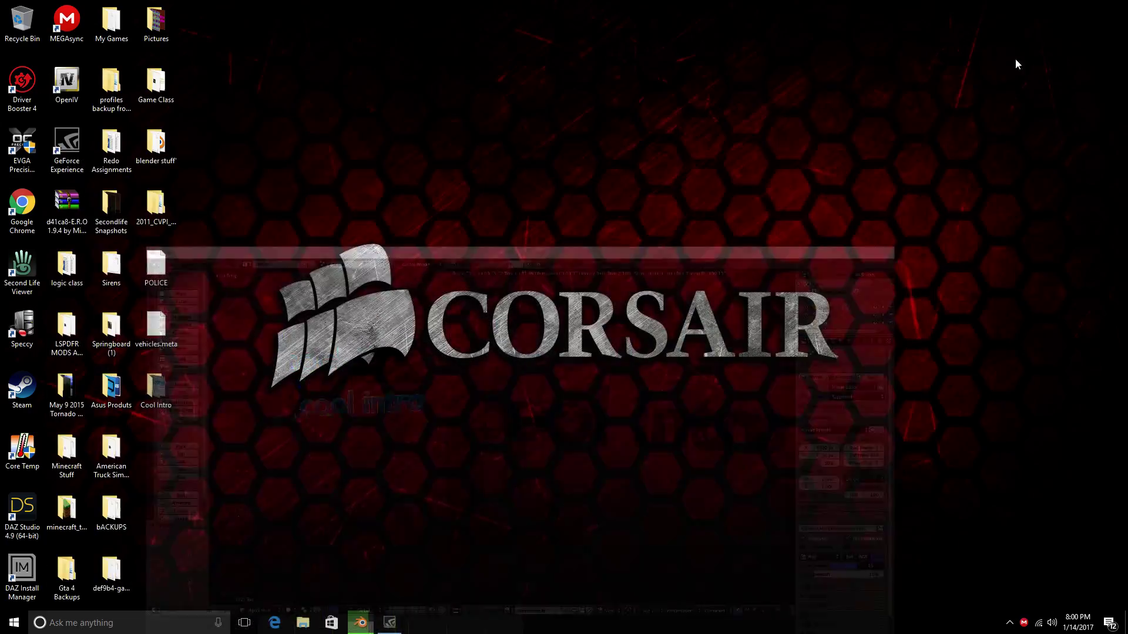
{"action": "double_click", "coordinate": [156, 388]}
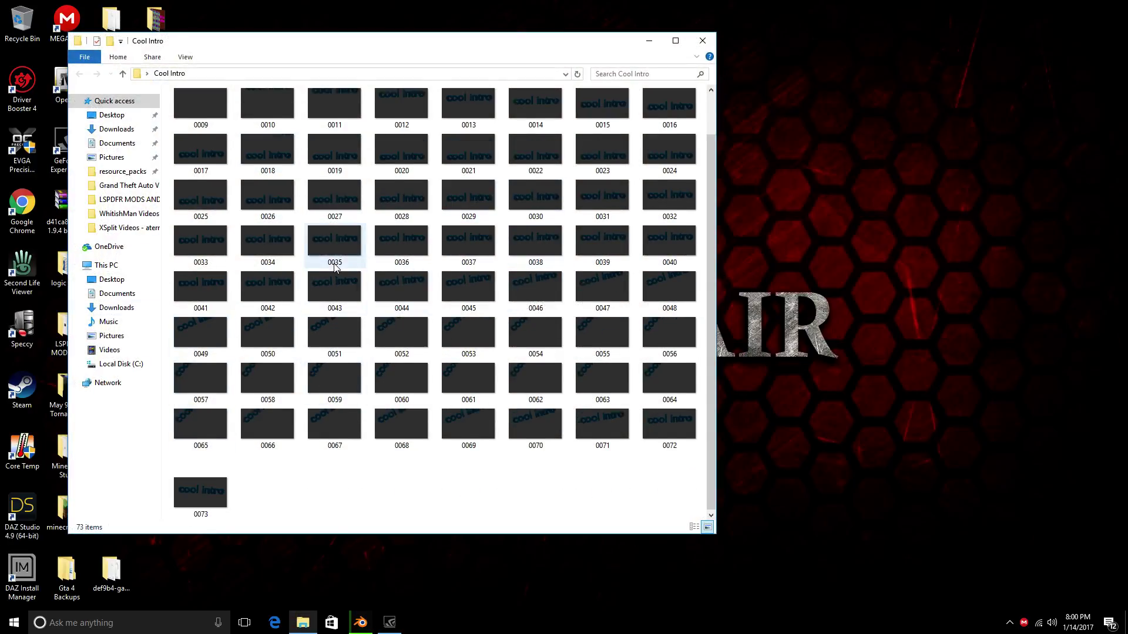
{"action": "scroll", "coordinate": [411, 265], "scroll_direction": "up", "scroll_amount": 1}
{"action": "scroll", "coordinate": [387, 281], "scroll_direction": "down", "scroll_amount": 1}
{"action": "scroll", "coordinate": [382, 271], "scroll_direction": "up", "scroll_amount": 1}
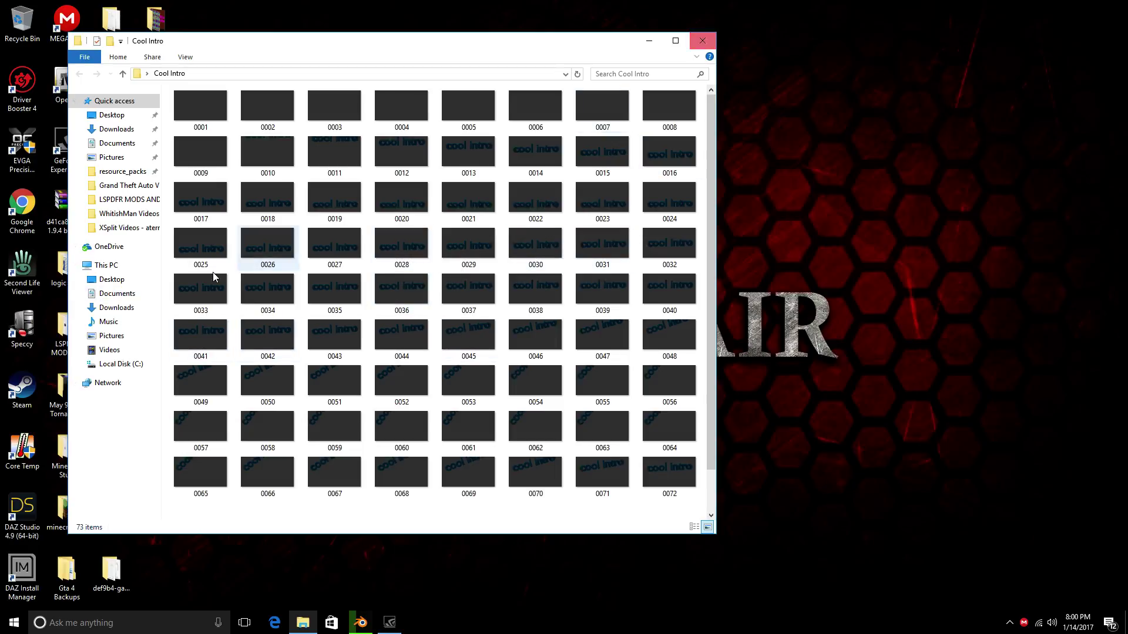
{"action": "scroll", "coordinate": [299, 235], "scroll_direction": "down", "scroll_amount": 1}
{"action": "scroll", "coordinate": [351, 454], "scroll_direction": "up", "scroll_amount": 1}
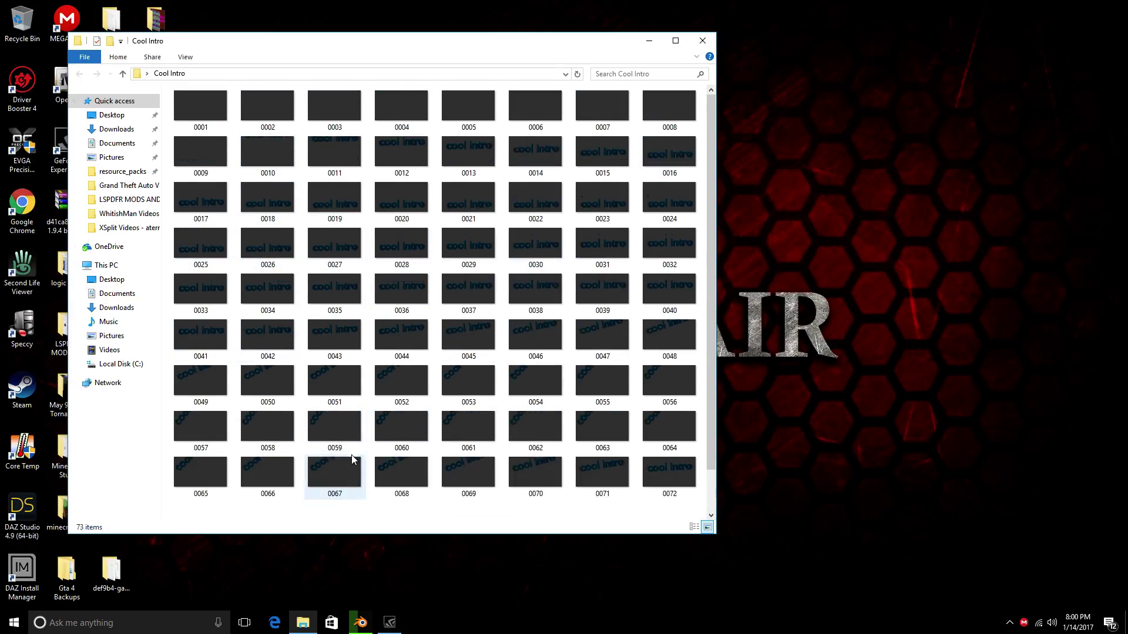
{"action": "scroll", "coordinate": [346, 423], "scroll_direction": "down", "scroll_amount": 1}
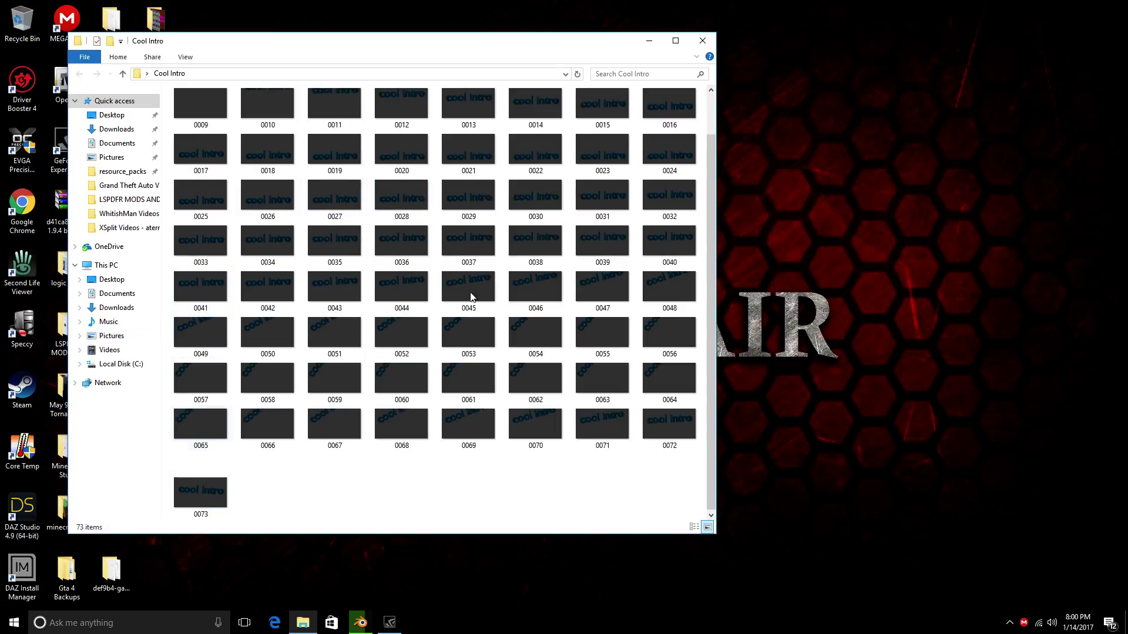
{"action": "left_click", "coordinate": [703, 41]}
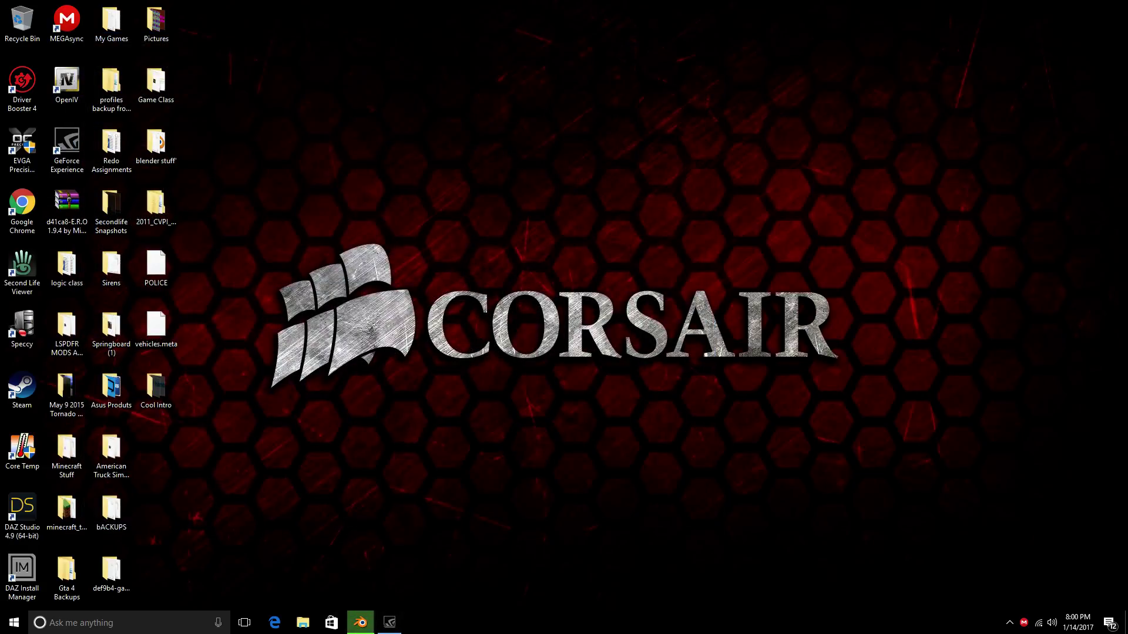
{"action": "left_click", "coordinate": [360, 622]}
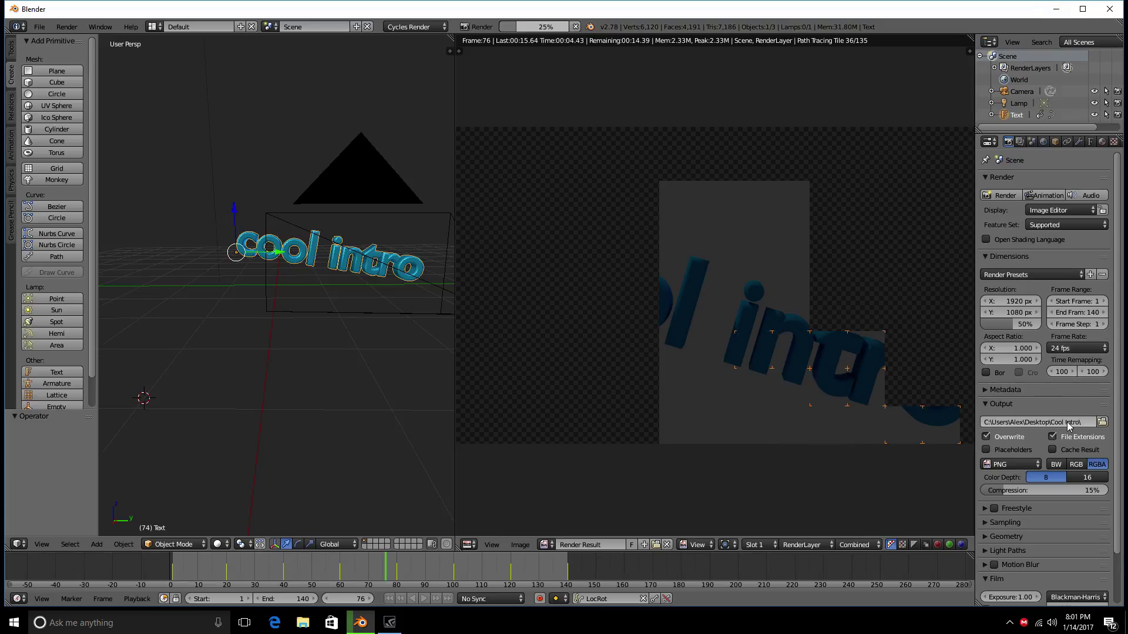
{"action": "left_click", "coordinate": [1057, 10]}
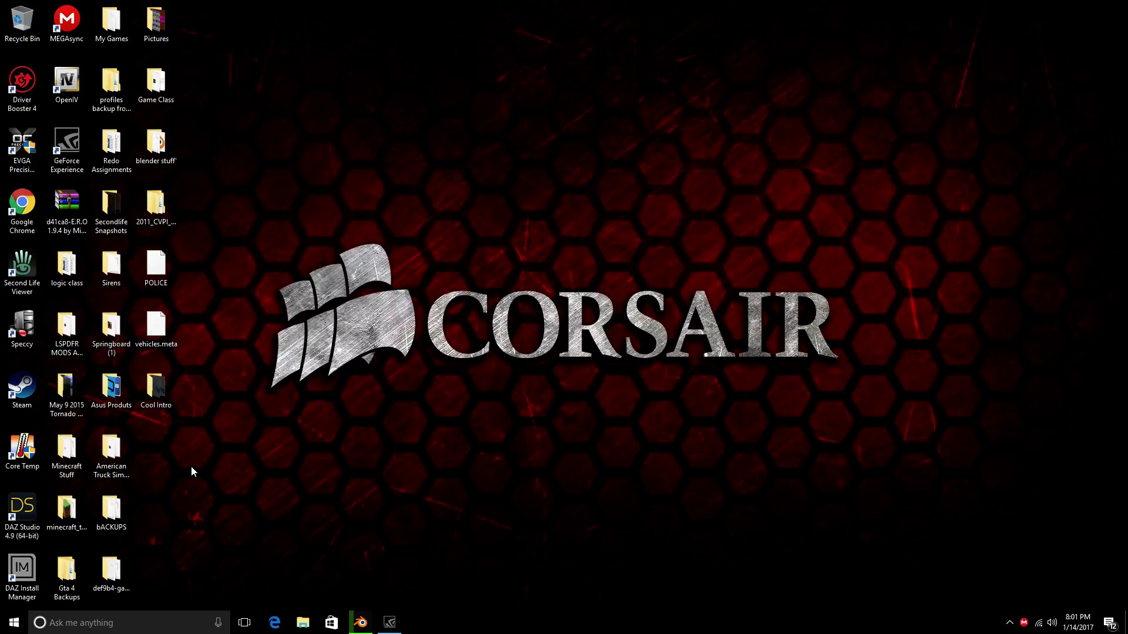
{"action": "left_click", "coordinate": [361, 622]}
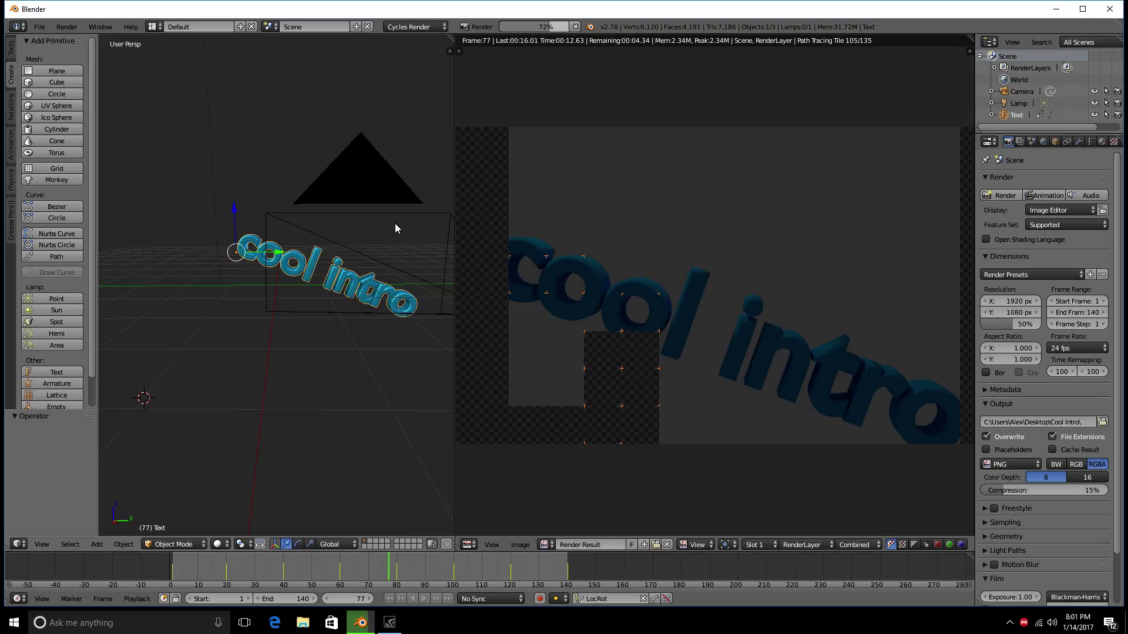
{"action": "left_click", "coordinate": [1056, 9]}
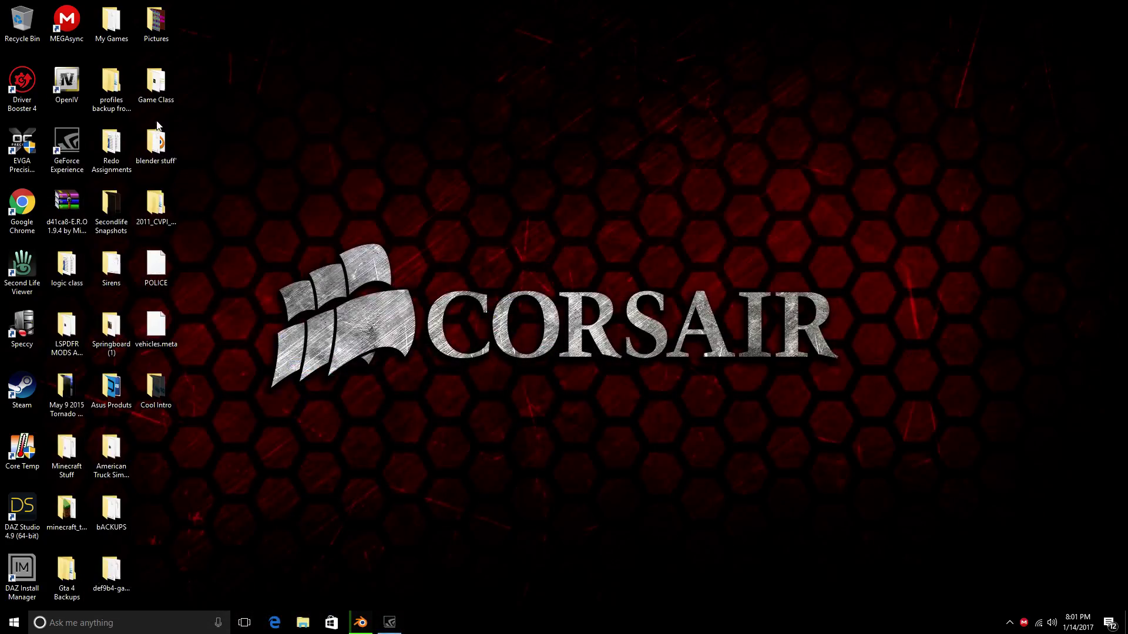
Step: Look inside the blender stuff folder, close it, and start a fresh File Explorer window
{"action": "double_click", "coordinate": [145, 157]}
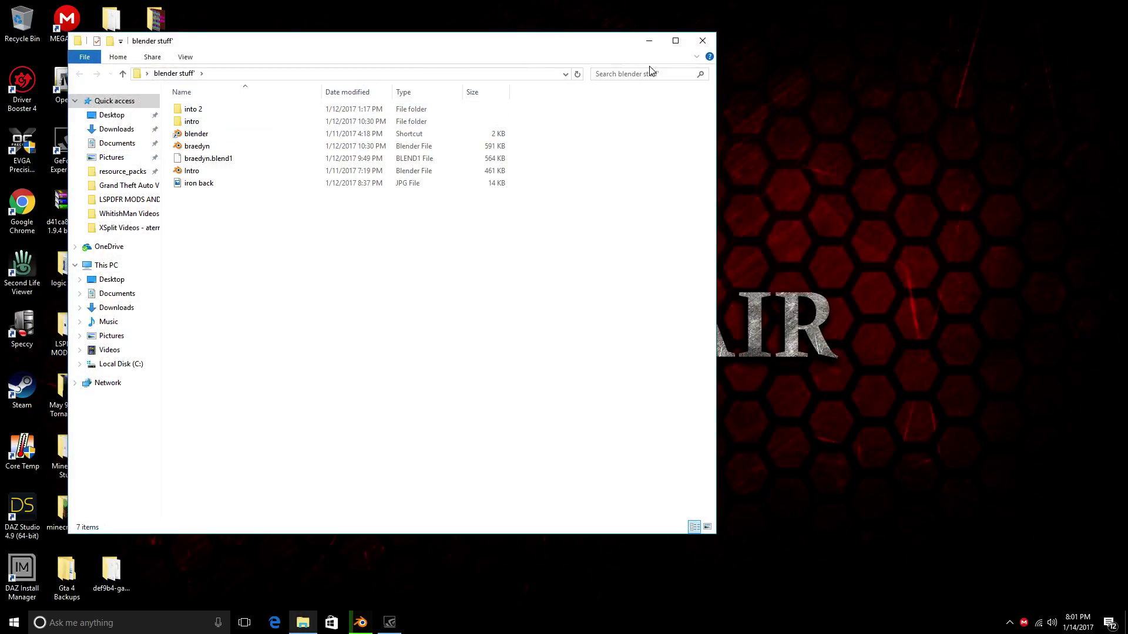
{"action": "left_click", "coordinate": [704, 39]}
{"action": "left_click", "coordinate": [14, 622]}
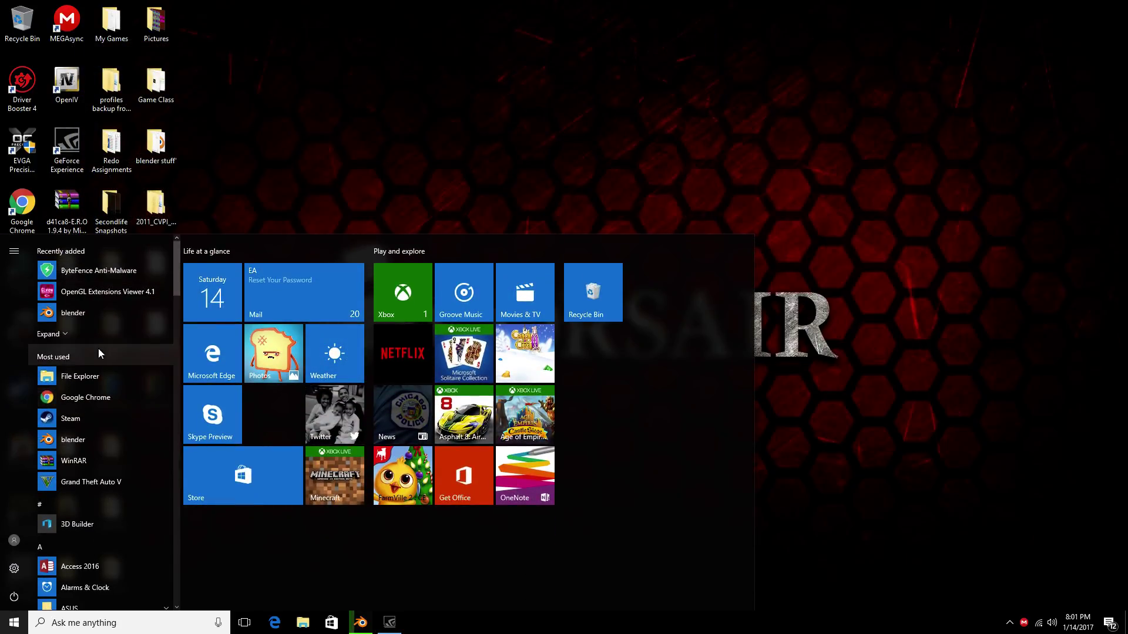
{"action": "key", "text": "Escape"}
{"action": "key", "text": "super+e"}
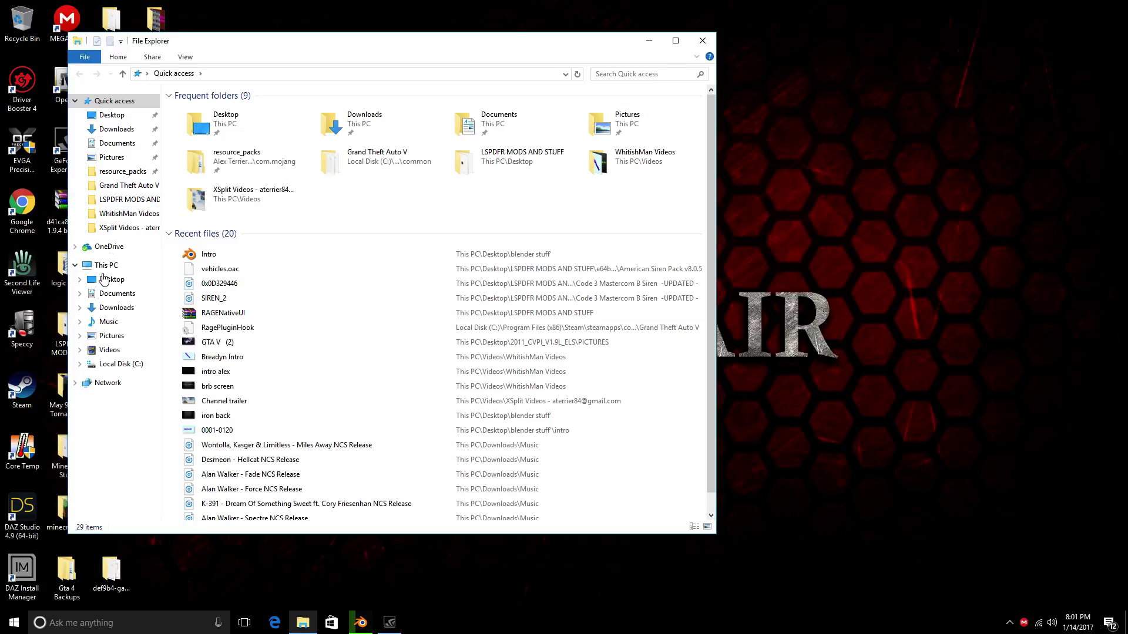
Step: Browse the Videos subfolders, then open WhitishMan Videos and select the intro alex clip
{"action": "left_click", "coordinate": [109, 350]}
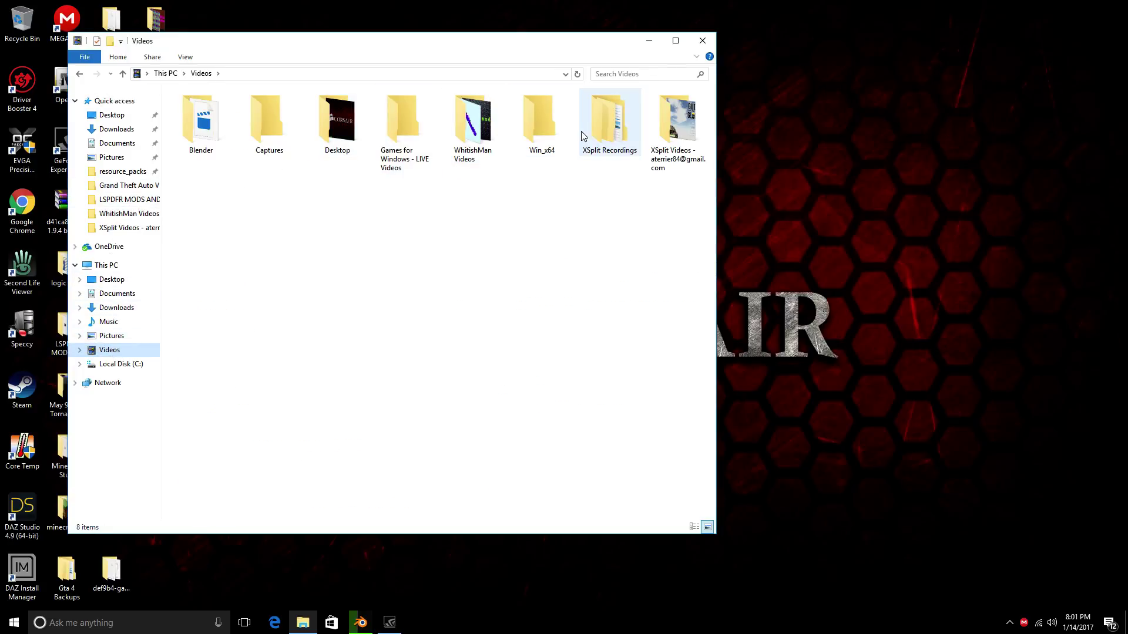
{"action": "left_click", "coordinate": [204, 135]}
{"action": "double_click", "coordinate": [203, 135]}
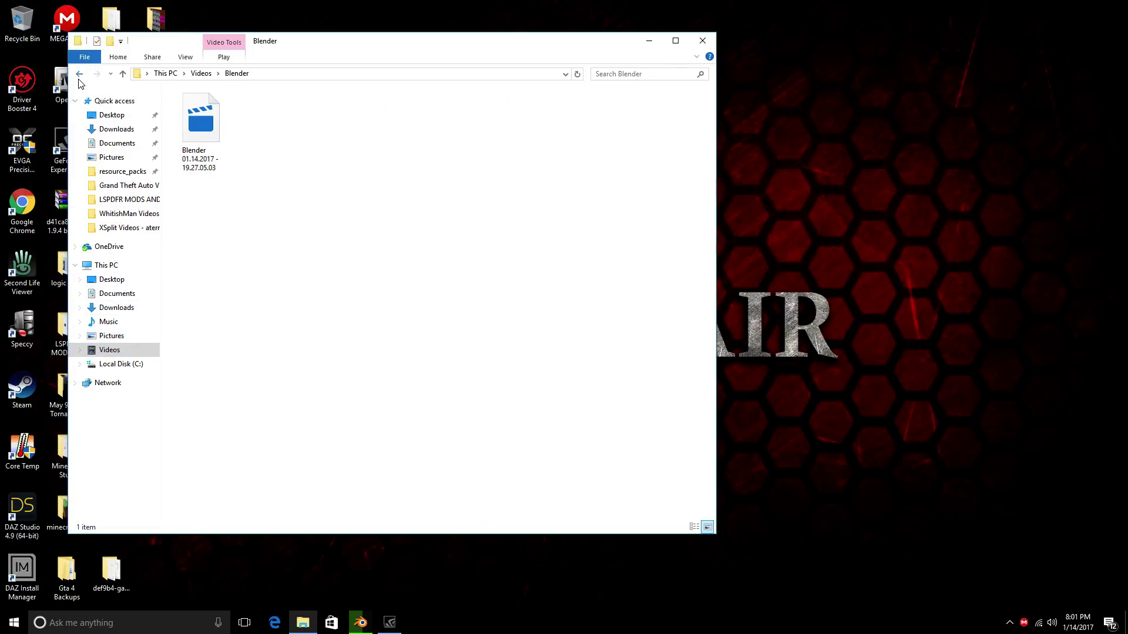
{"action": "left_click", "coordinate": [79, 73]}
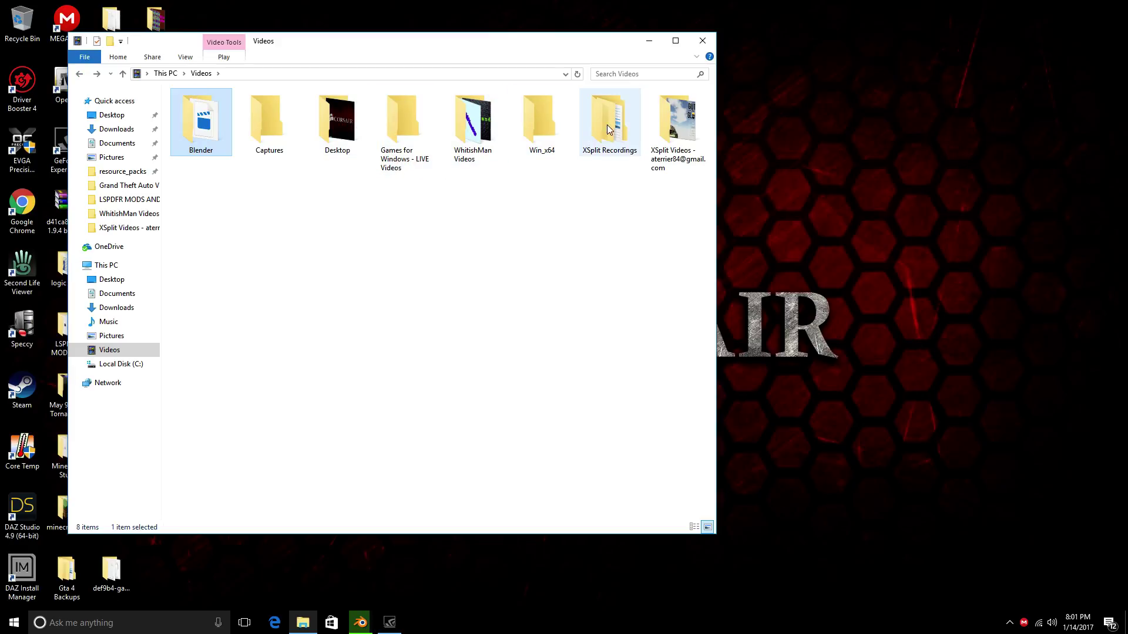
{"action": "double_click", "coordinate": [336, 126]}
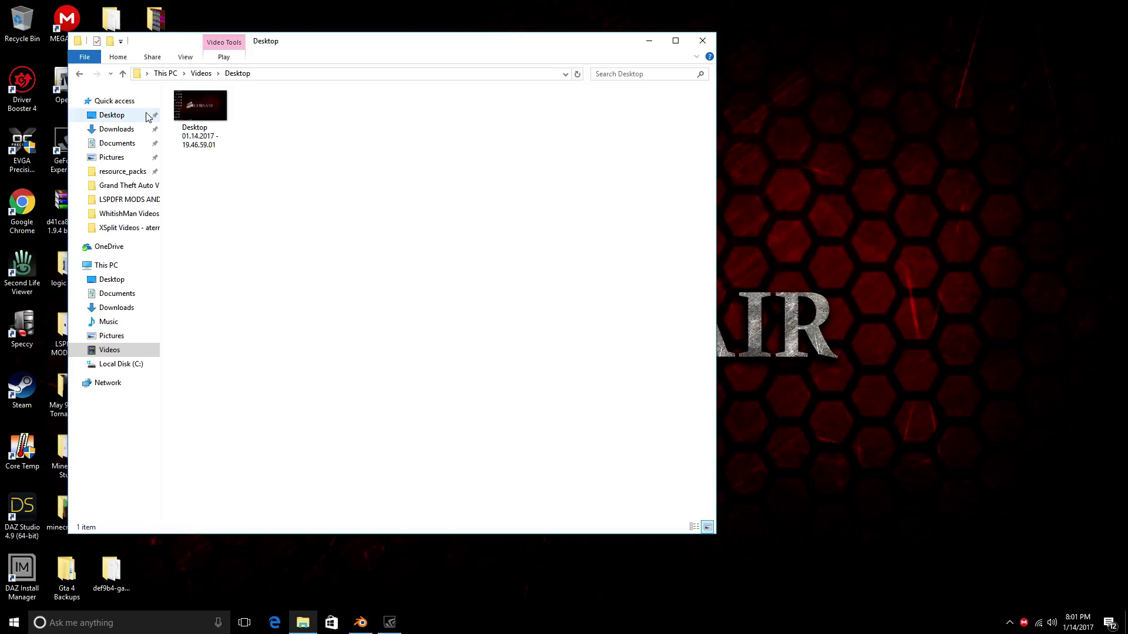
{"action": "left_click", "coordinate": [83, 75]}
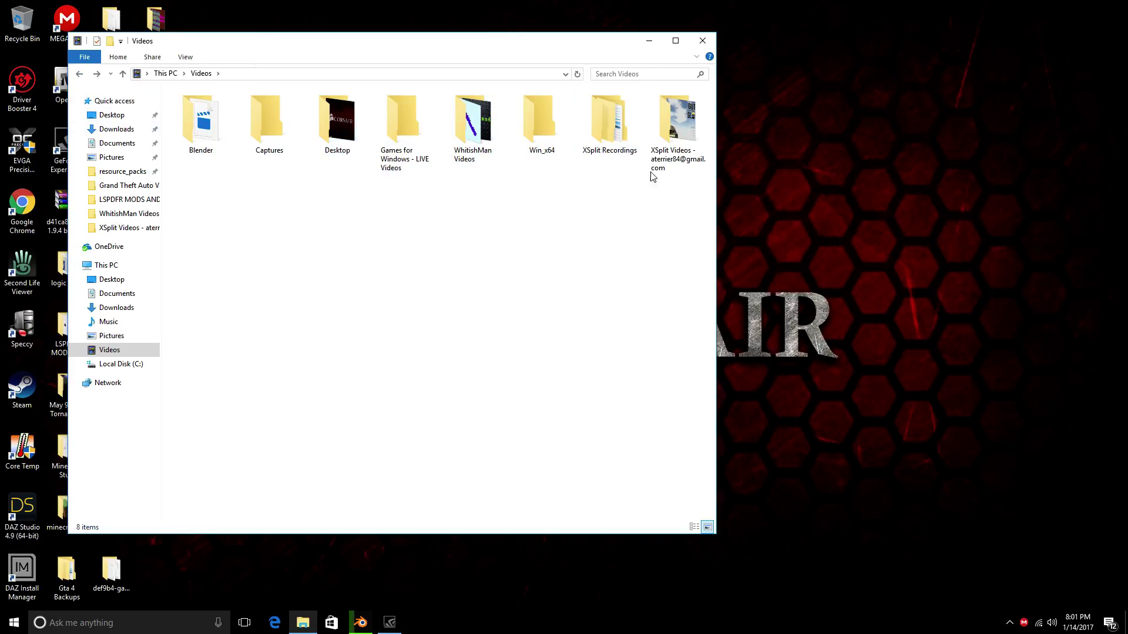
{"action": "double_click", "coordinate": [462, 129]}
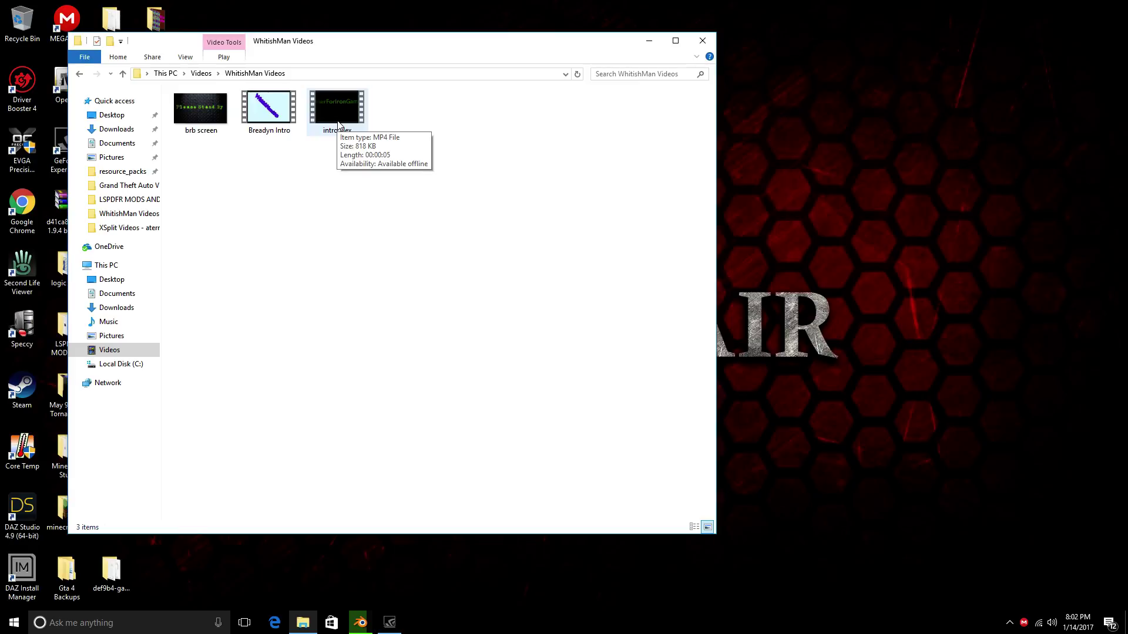
{"action": "left_click", "coordinate": [338, 133]}
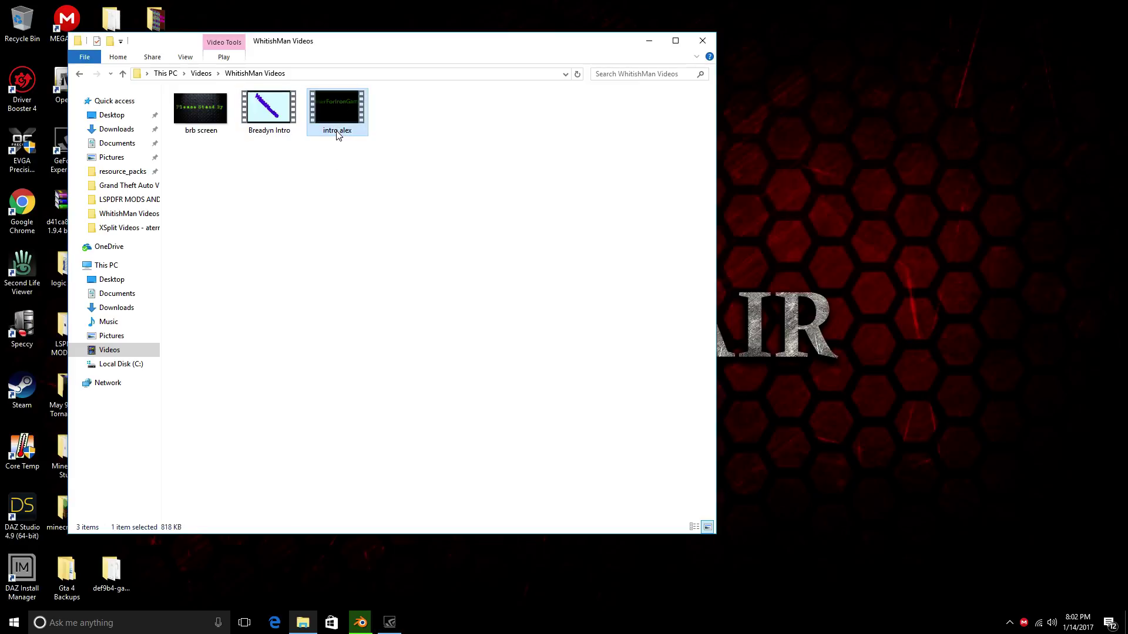
{"action": "double_click", "coordinate": [338, 134]}
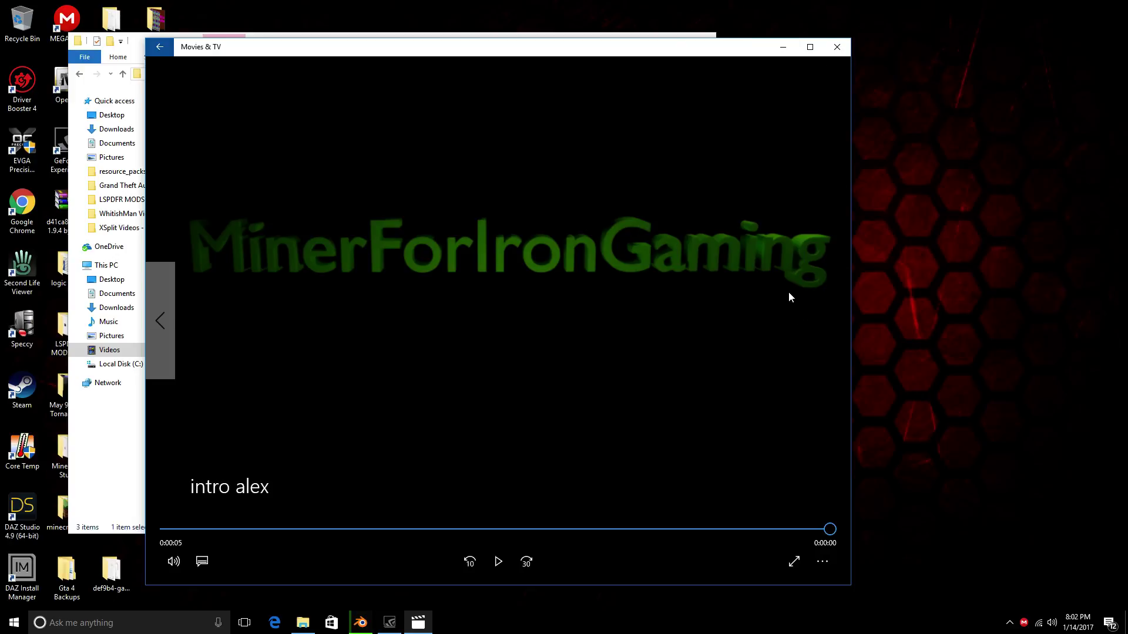
{"action": "left_click", "coordinate": [844, 50]}
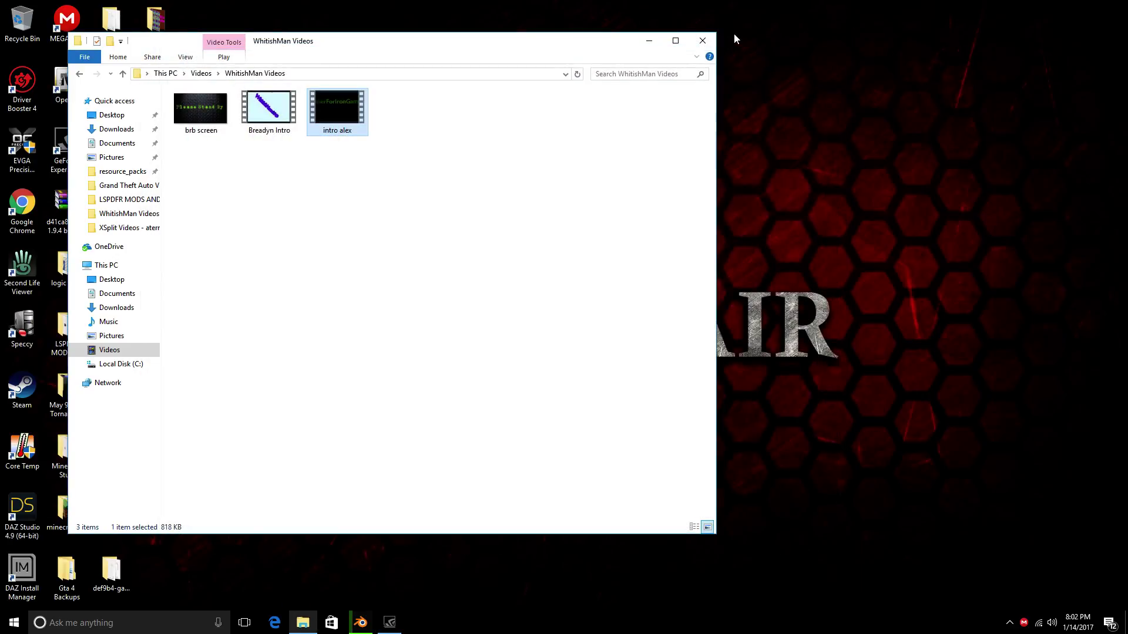
Step: Close File Explorer and return to Blender, where the render has reached frame 92 of 140
{"action": "left_click", "coordinate": [705, 40]}
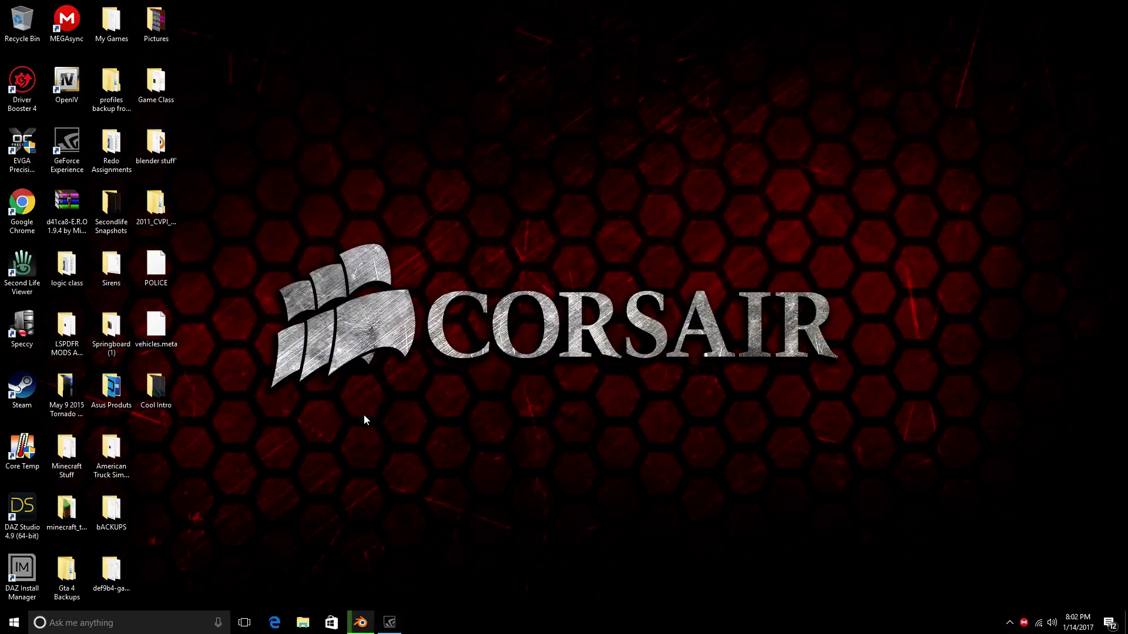
{"action": "mouse_move", "coordinate": [352, 621]}
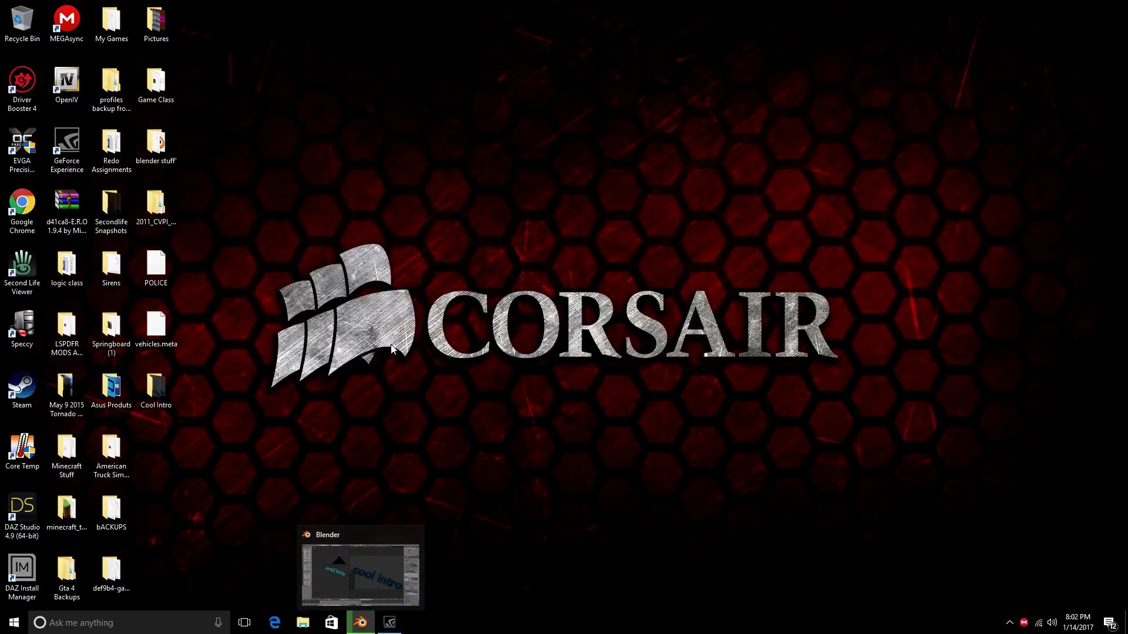
{"action": "left_click", "coordinate": [360, 622]}
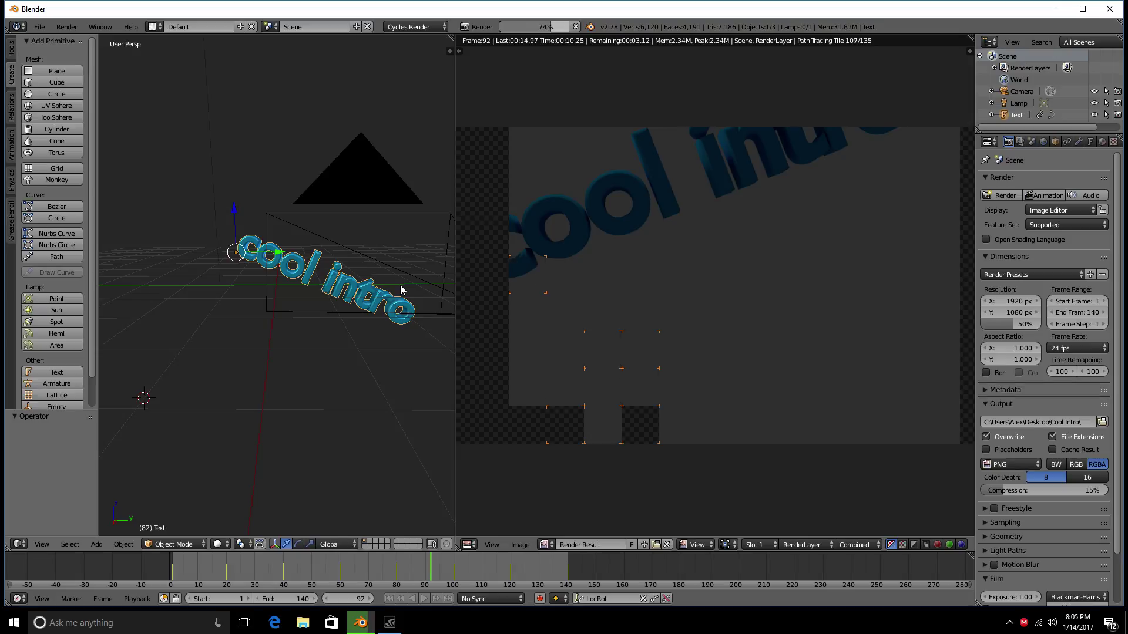
Step: Minimize Blender, briefly restore it to check the render, then minimize it again
{"action": "left_click", "coordinate": [1058, 9]}
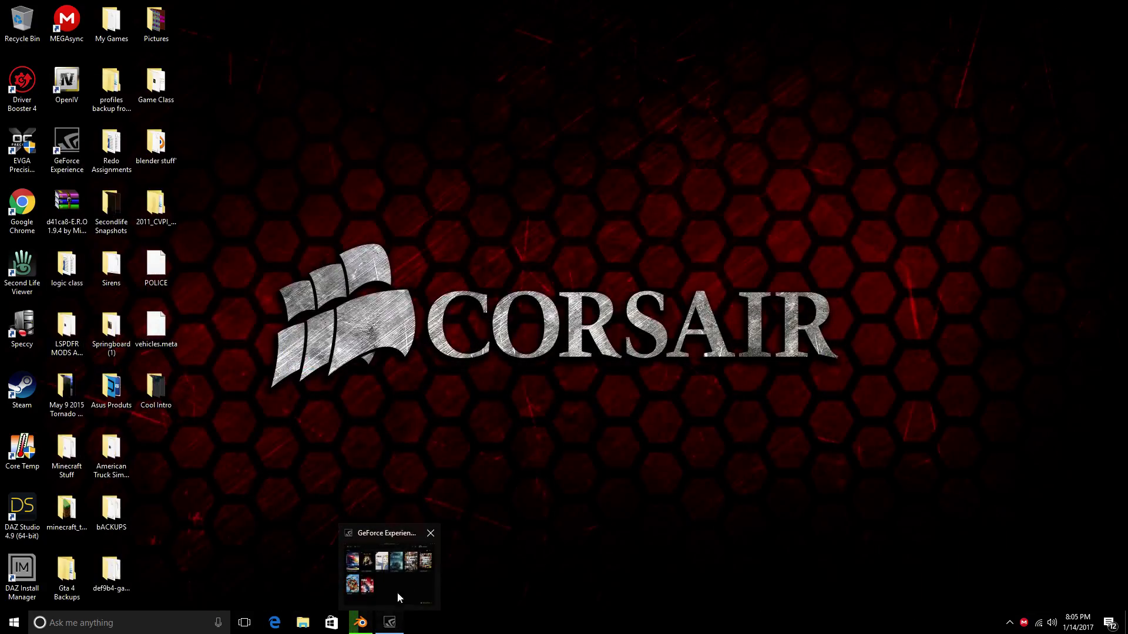
{"action": "left_click", "coordinate": [357, 626]}
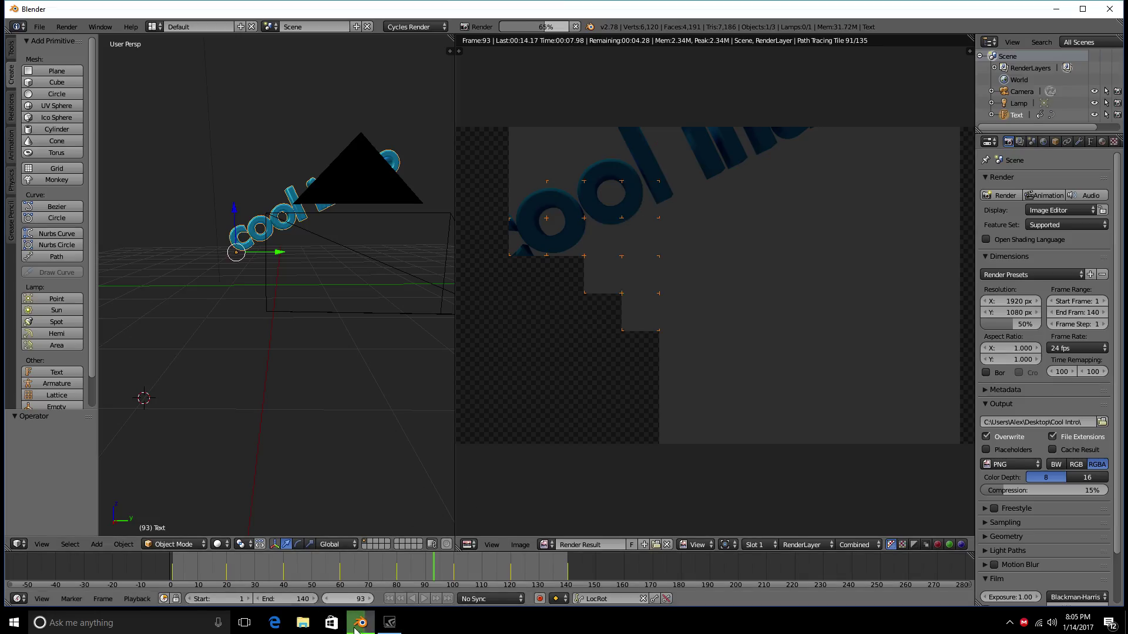
{"action": "left_click", "coordinate": [1055, 14]}
Step: Close GeForce Experience and expand the hidden tray icons
{"action": "left_click", "coordinate": [389, 618]}
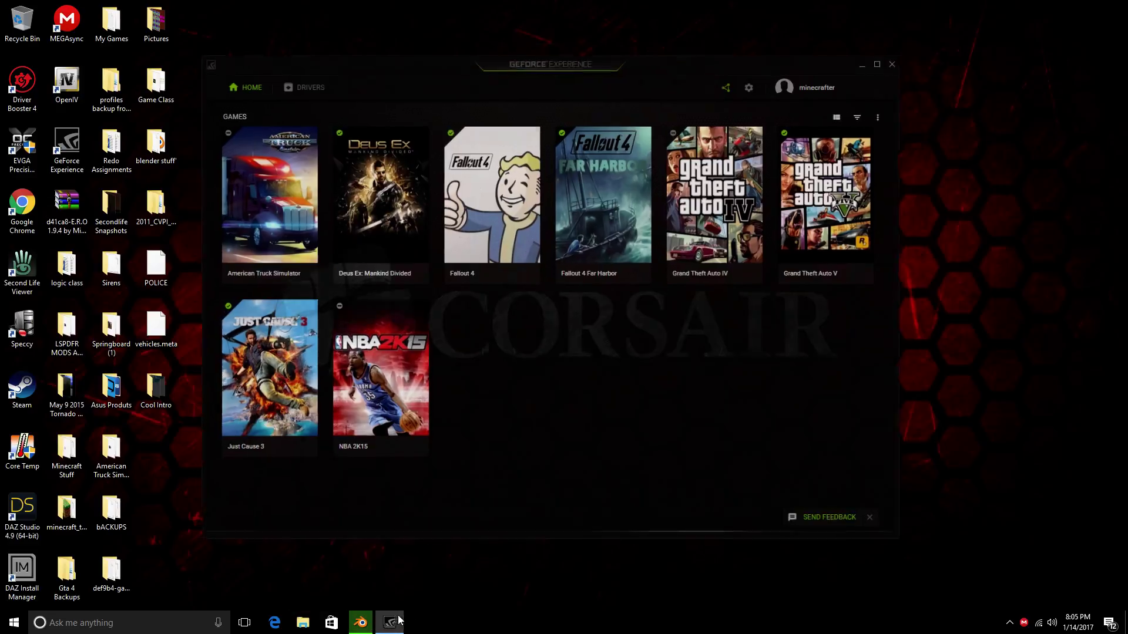
{"action": "left_click", "coordinate": [905, 52]}
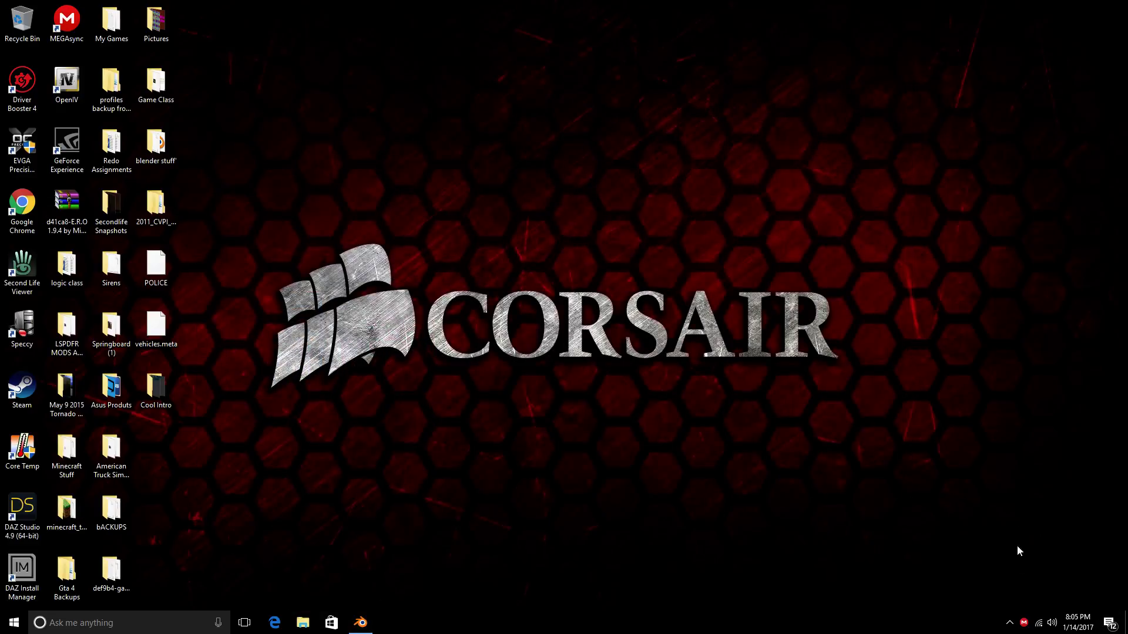
{"action": "left_click", "coordinate": [1009, 623]}
{"action": "left_click", "coordinate": [781, 582]}
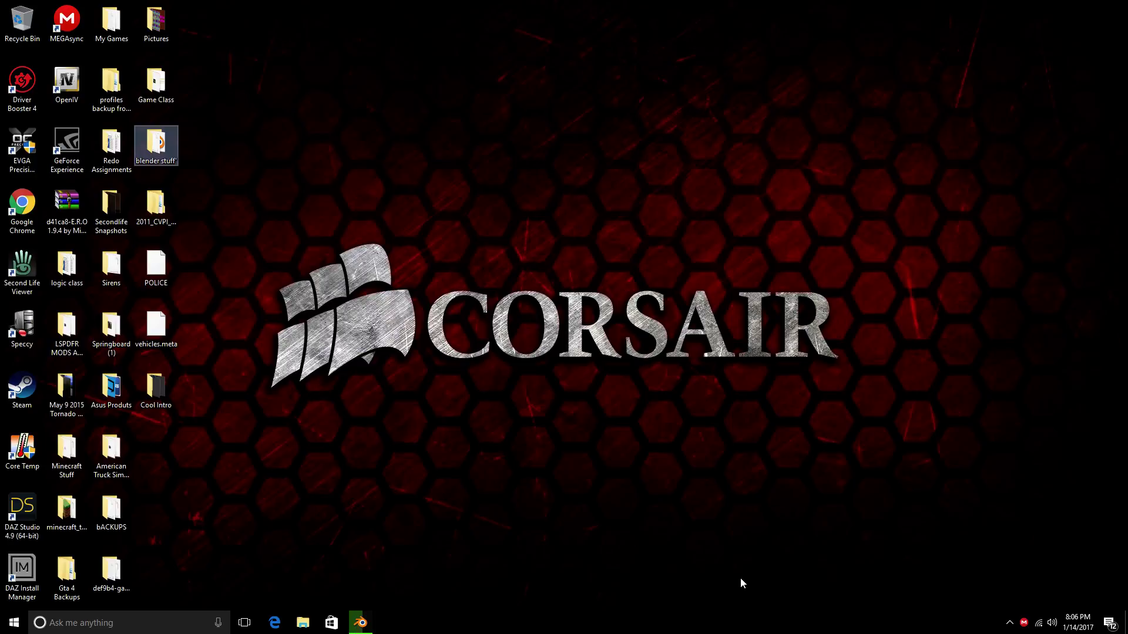
{"action": "mouse_move", "coordinate": [361, 621]}
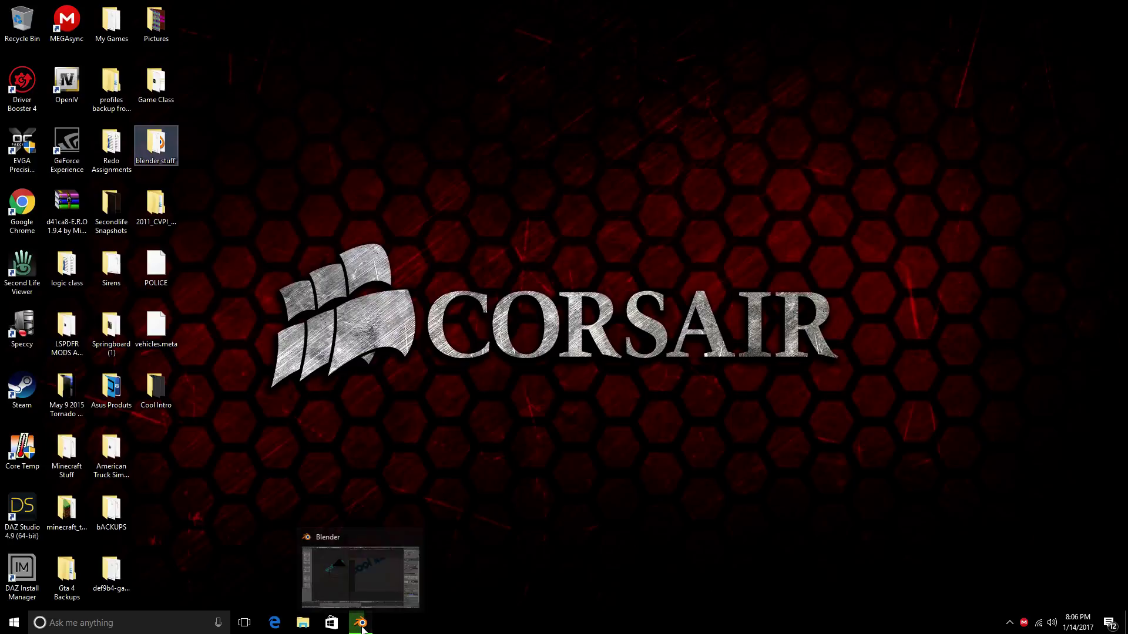
{"action": "mouse_move", "coordinate": [365, 563]}
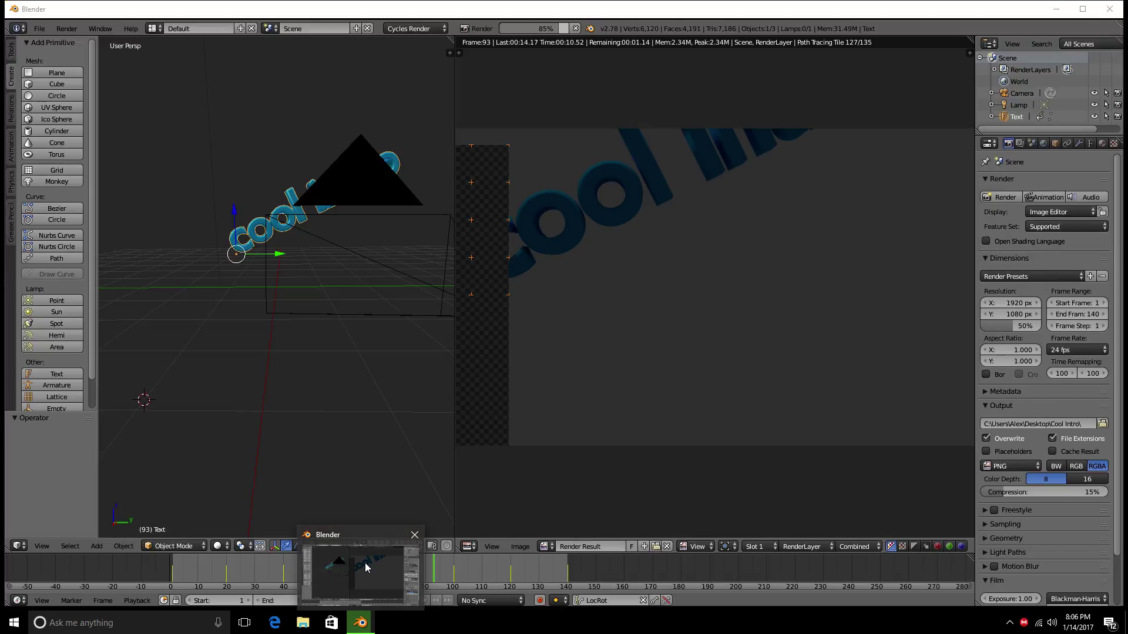